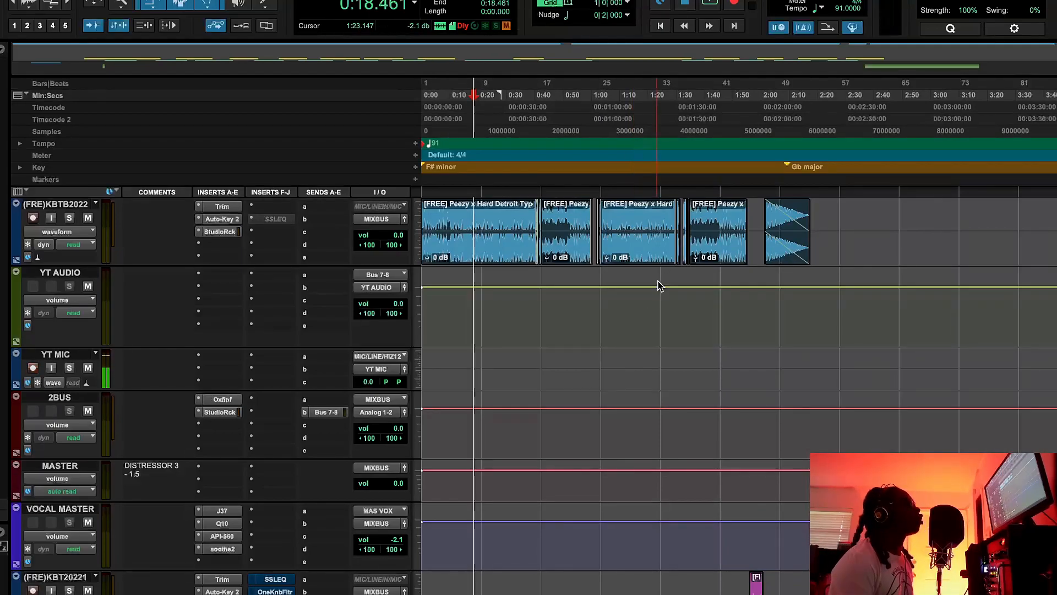
# Step: Play the session from the beginning and view the Oxford Inflator settings on the 2BUS track
pyautogui.click(662, 25)
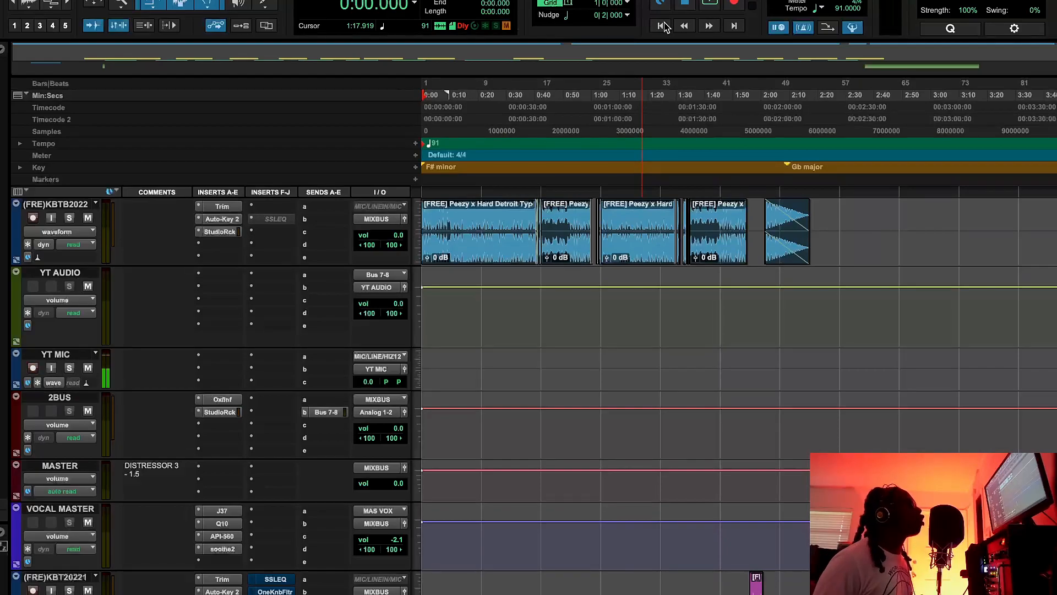
pyautogui.click(707, 3)
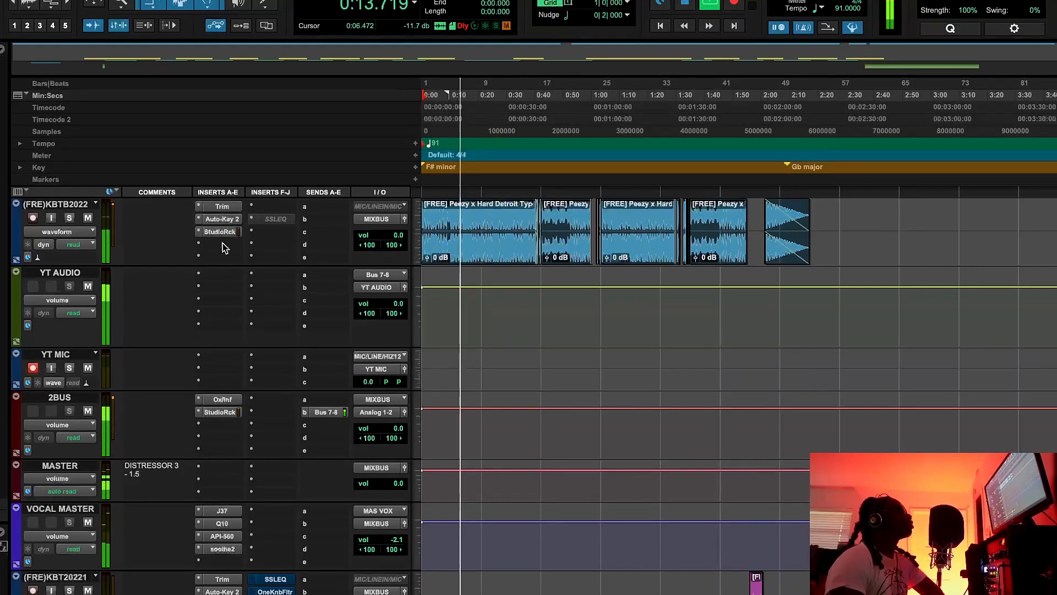
pyautogui.click(237, 399)
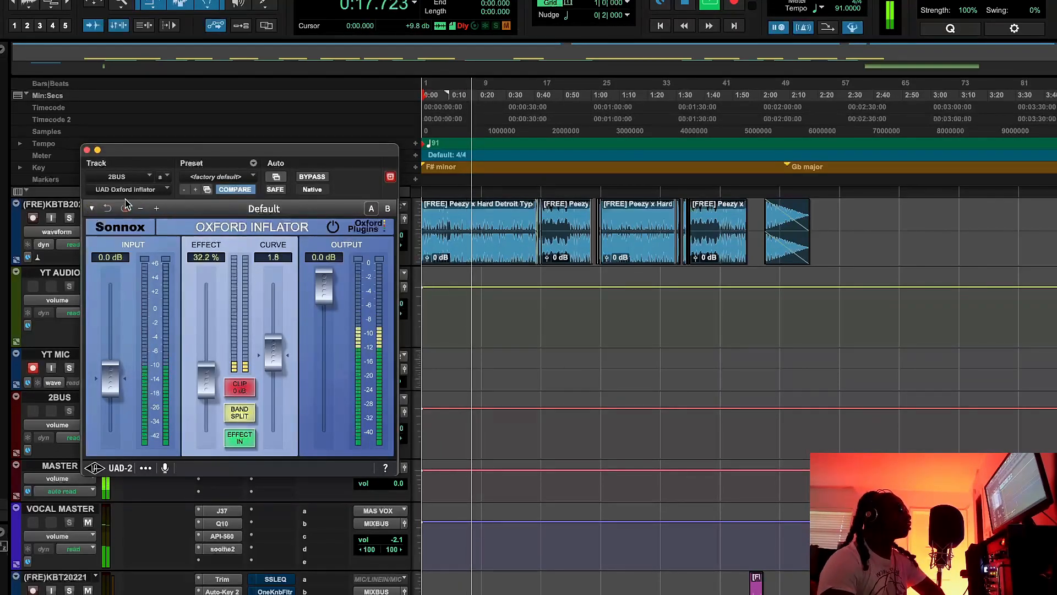
pyautogui.click(87, 150)
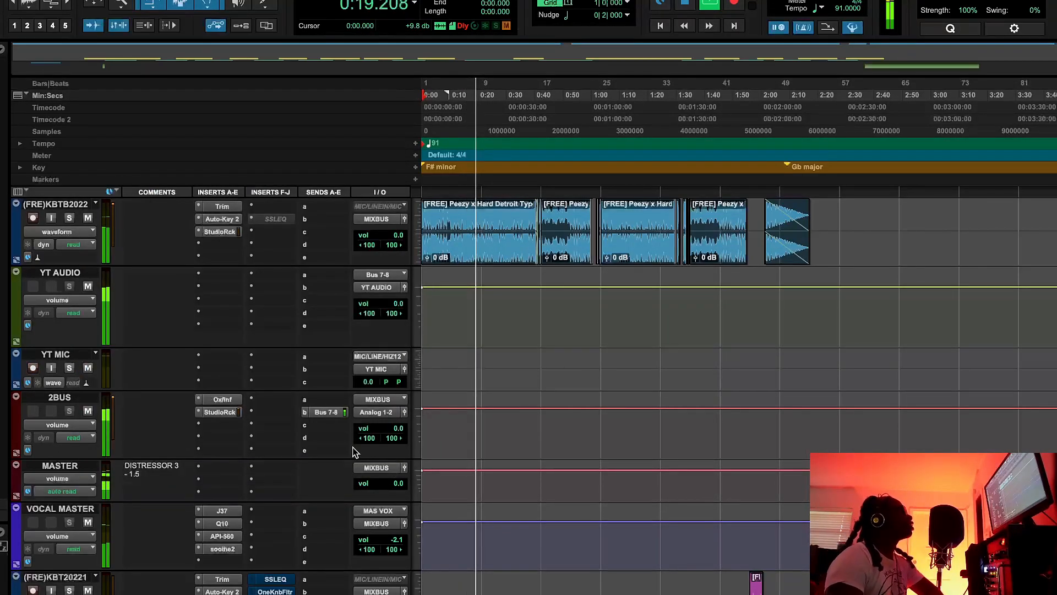
# Step: Review the J37 tape and soothe2 plug-in settings on the VOCAL MASTER track
pyautogui.click(233, 510)
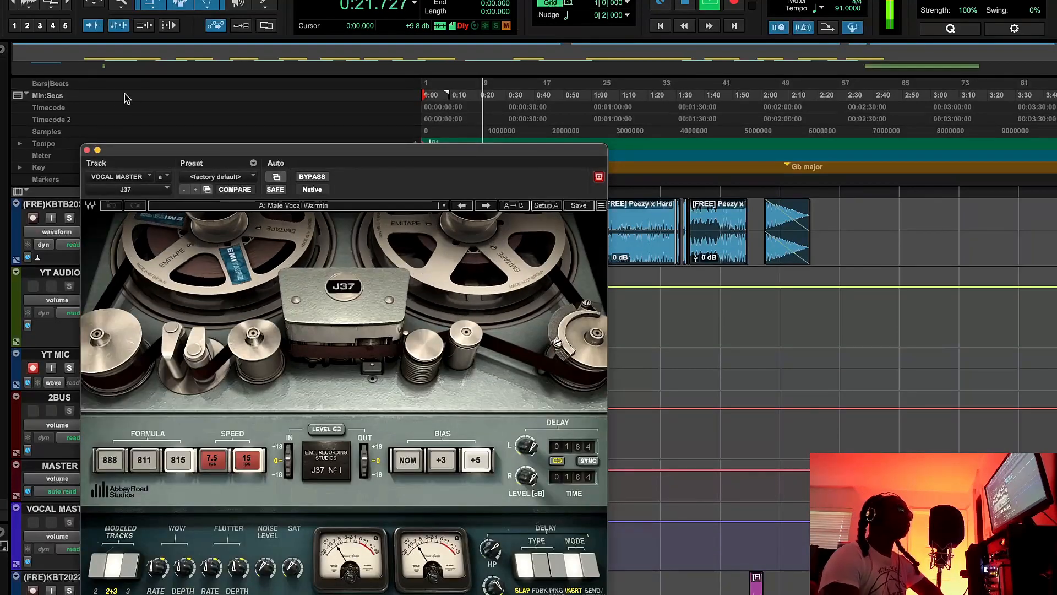
pyautogui.click(87, 150)
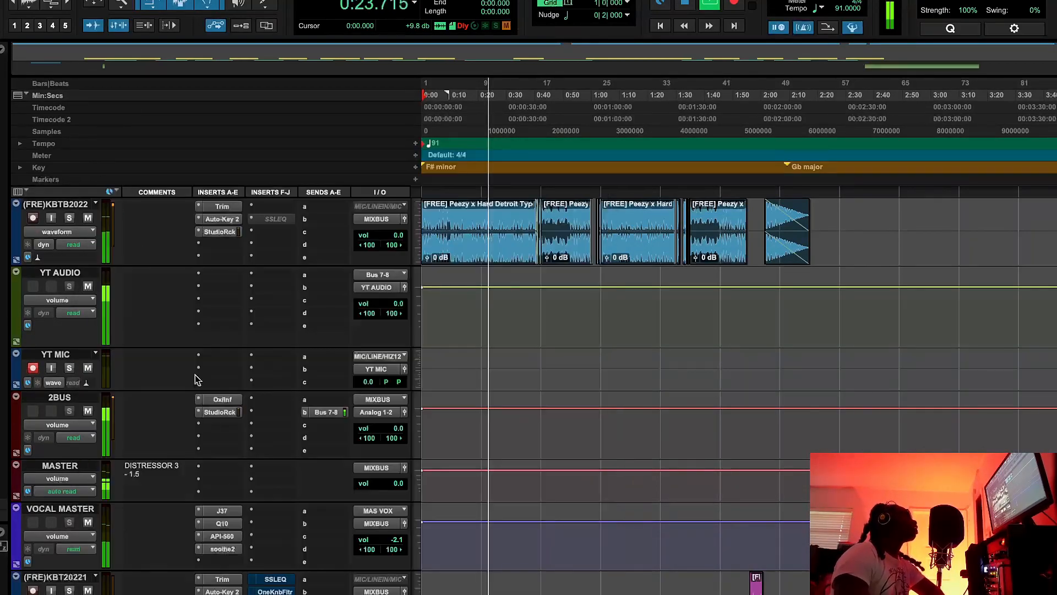
pyautogui.click(228, 550)
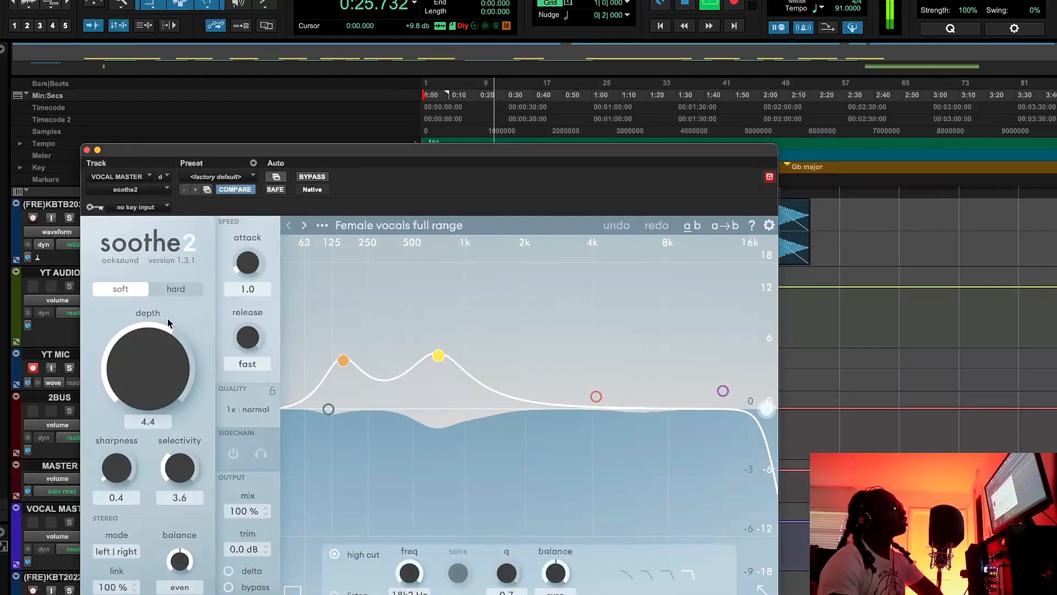
pyautogui.click(87, 150)
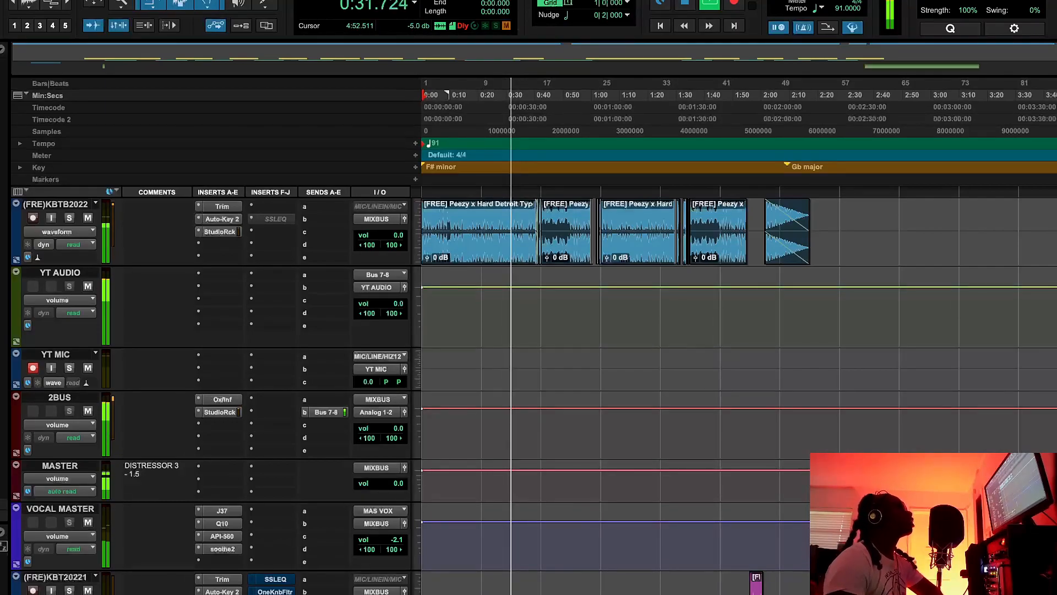
# Step: View the Auto-Key 2 plug-in on the second beat track, below VOCAL MASTER
pyautogui.scroll(-2, 529, 385)
pyautogui.scroll(-5, 477, 448)
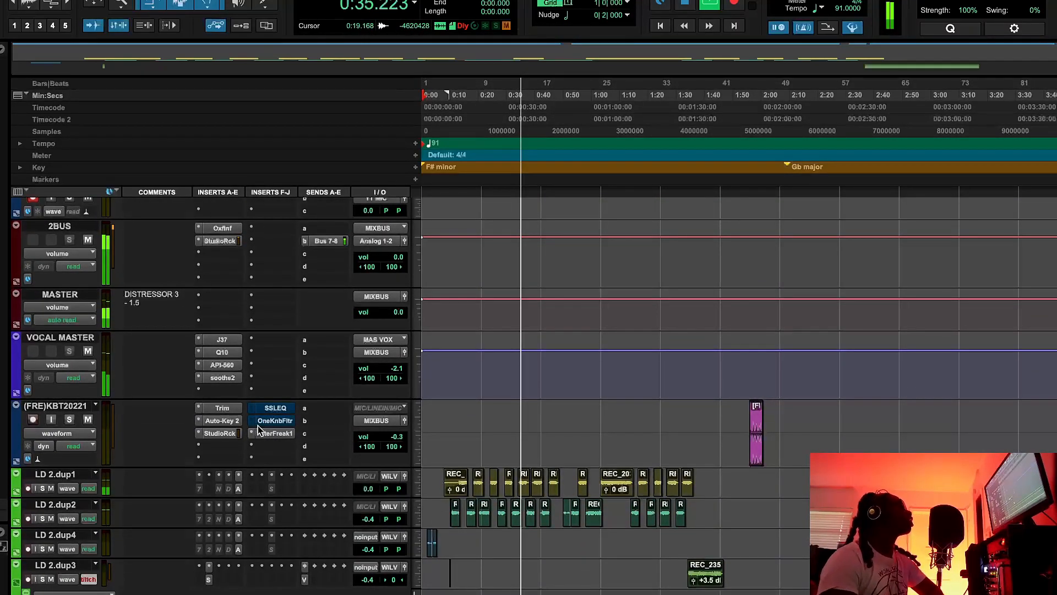
pyautogui.click(219, 420)
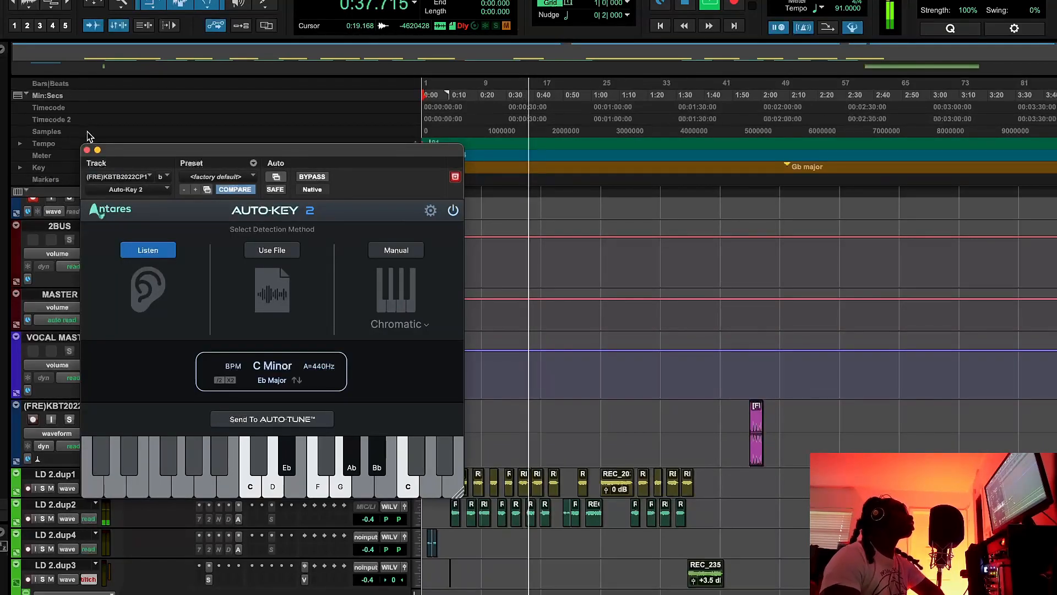
pyautogui.click(86, 150)
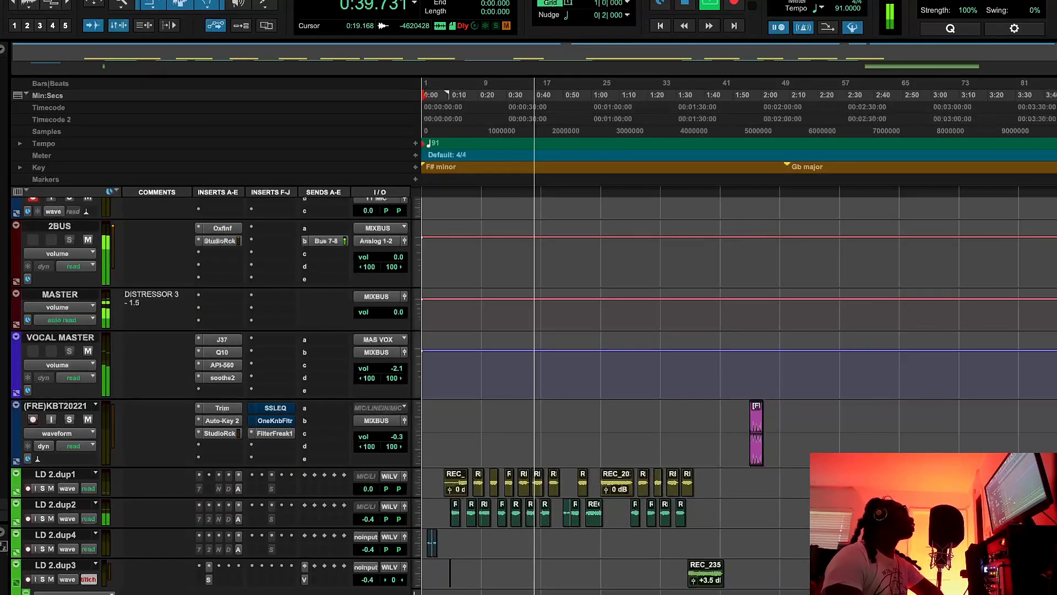
# Step: Review the Tube-Tech CL 1B compressor and EQ3 7-Band settings on the VOX track
pyautogui.click(219, 592)
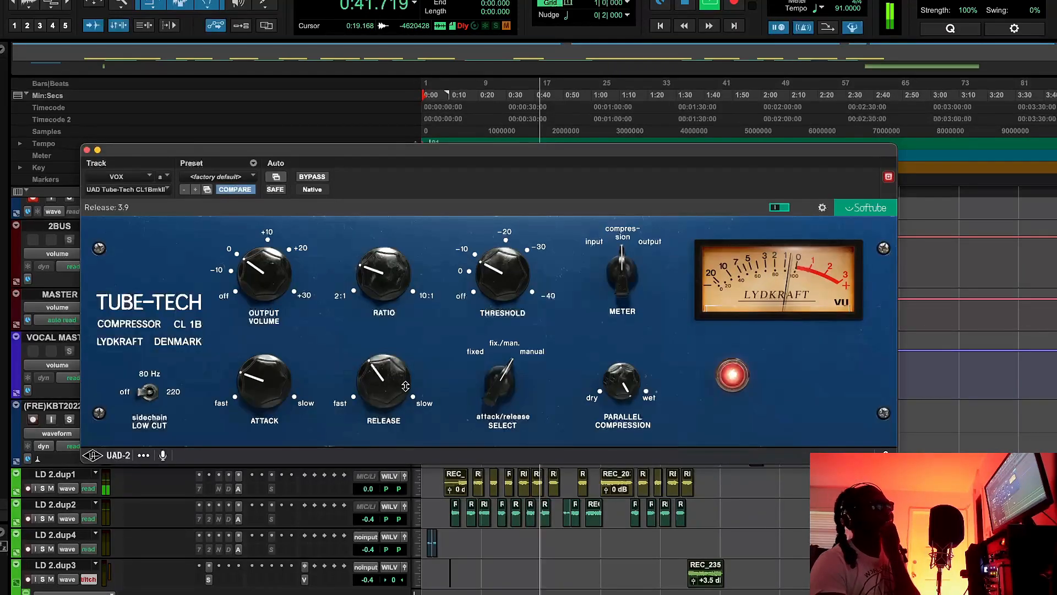
pyautogui.moveTo(396, 314)
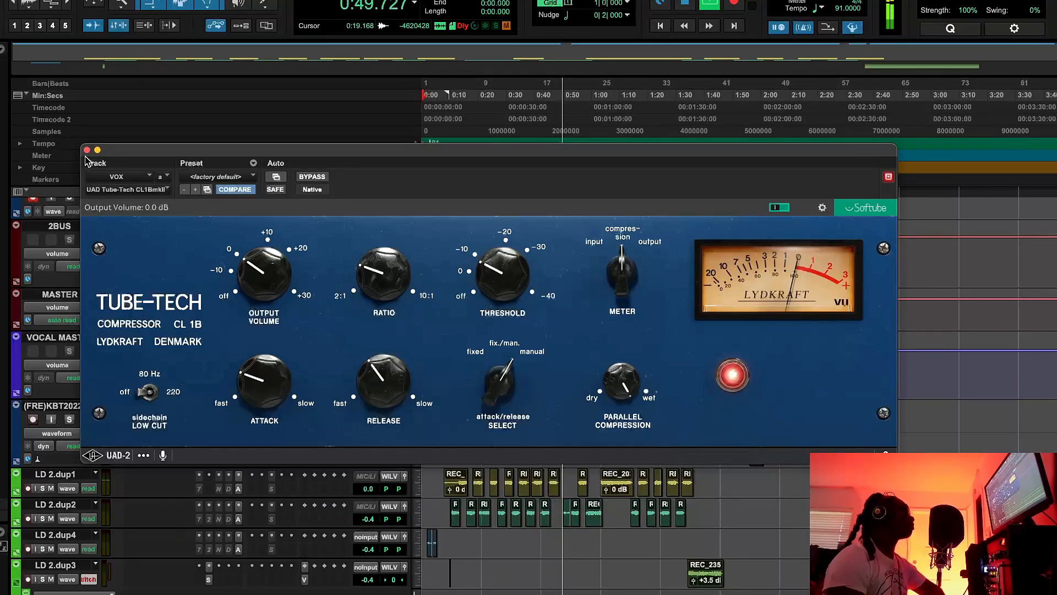
pyautogui.press('super+w')
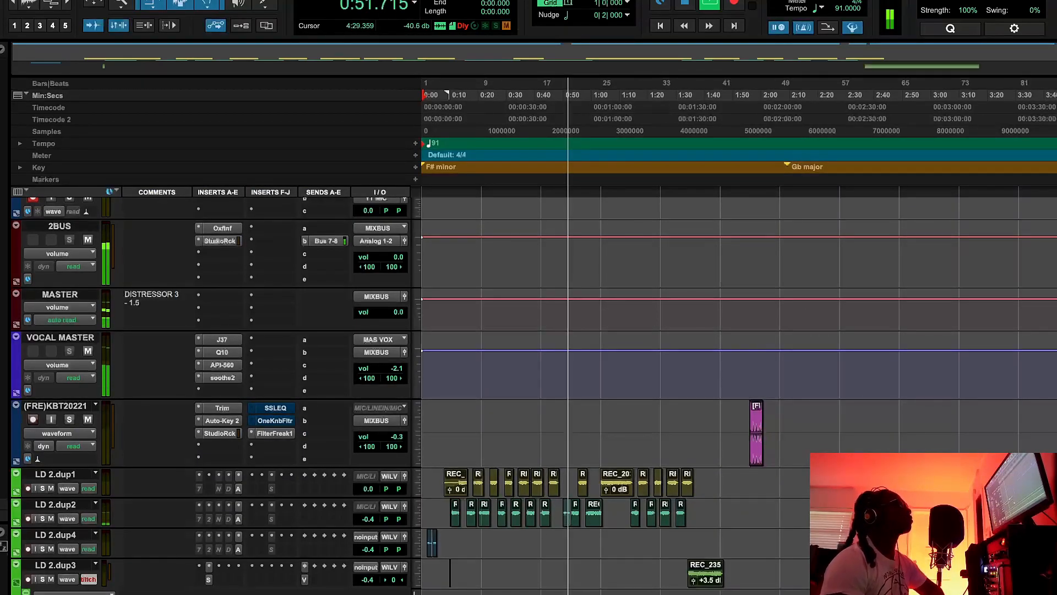
pyautogui.scroll(-5, 809, 287)
pyautogui.scroll(-2, 529, 385)
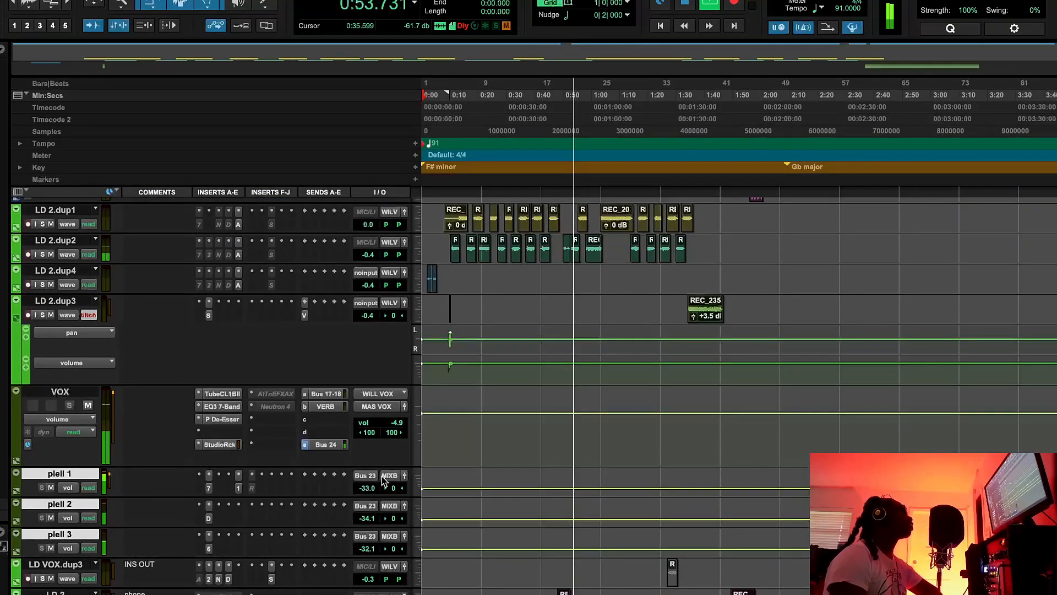
pyautogui.click(218, 407)
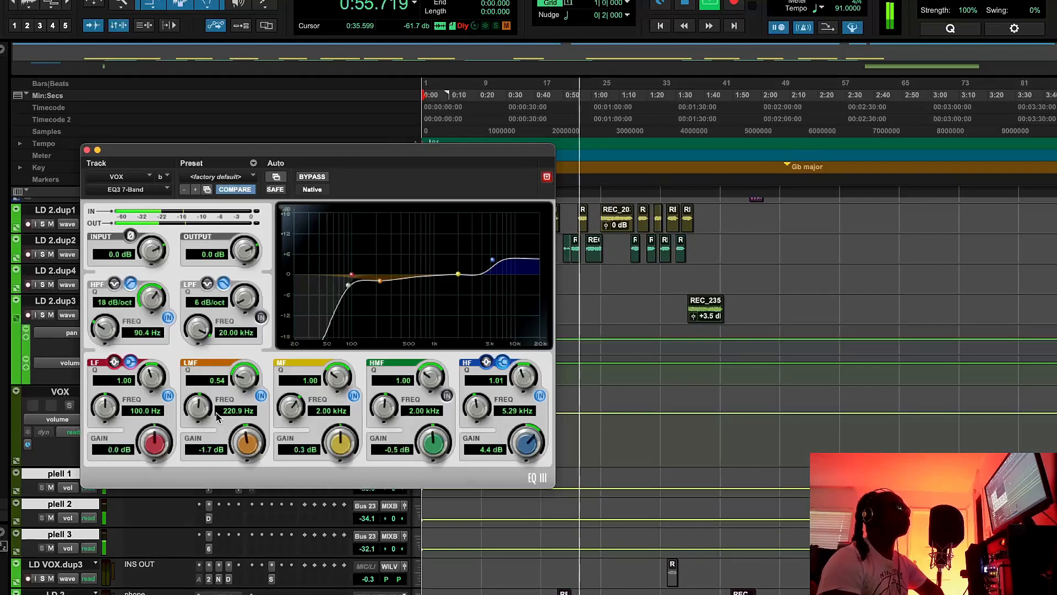
pyautogui.click(87, 150)
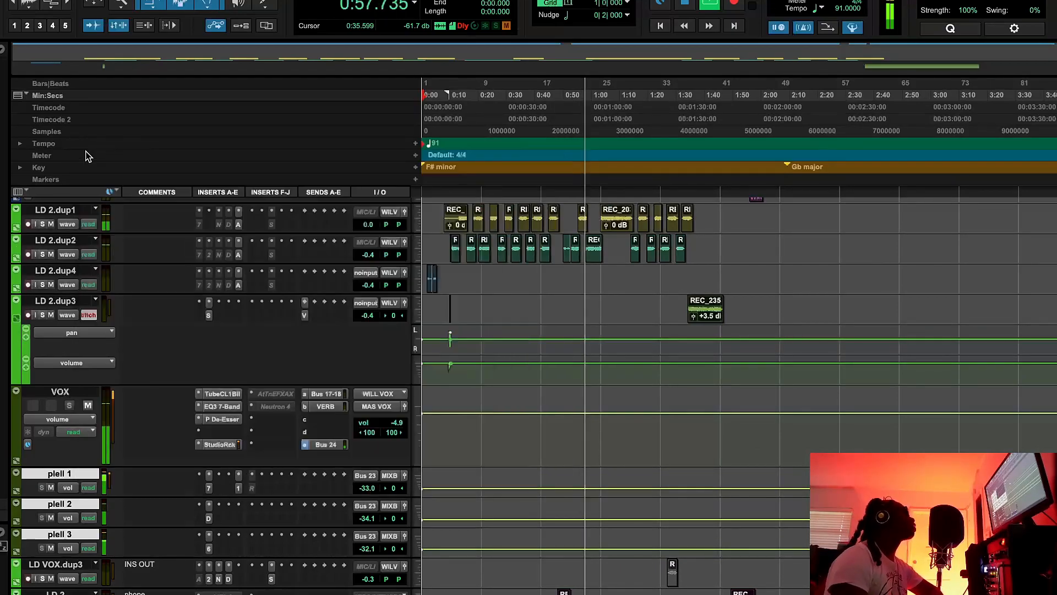
# Step: Examine the StudioRack plug-in chain on the VOX track, including its SSLGChannel settings
pyautogui.click(219, 444)
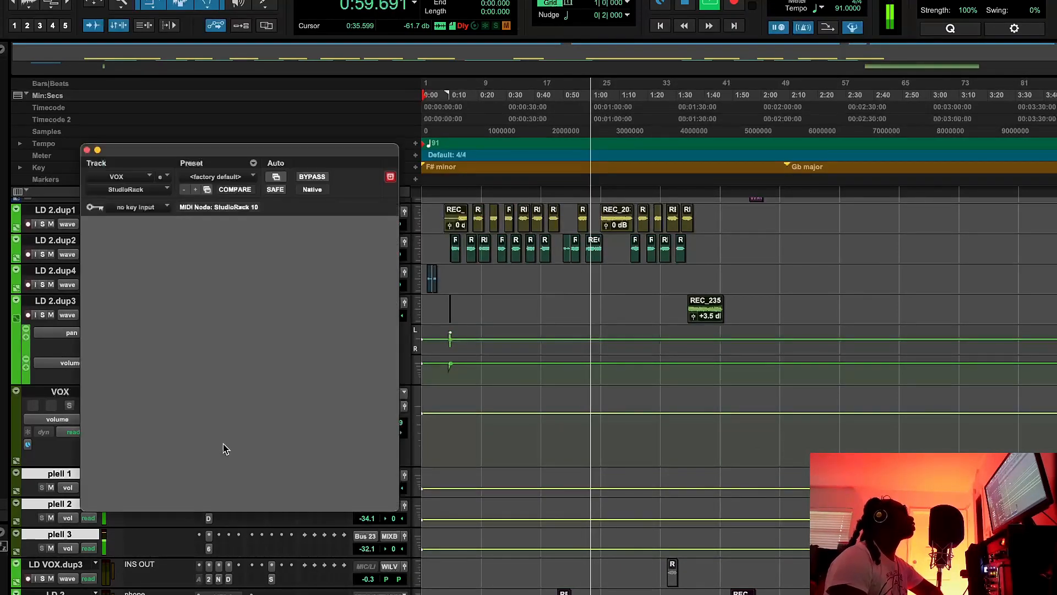
pyautogui.click(186, 405)
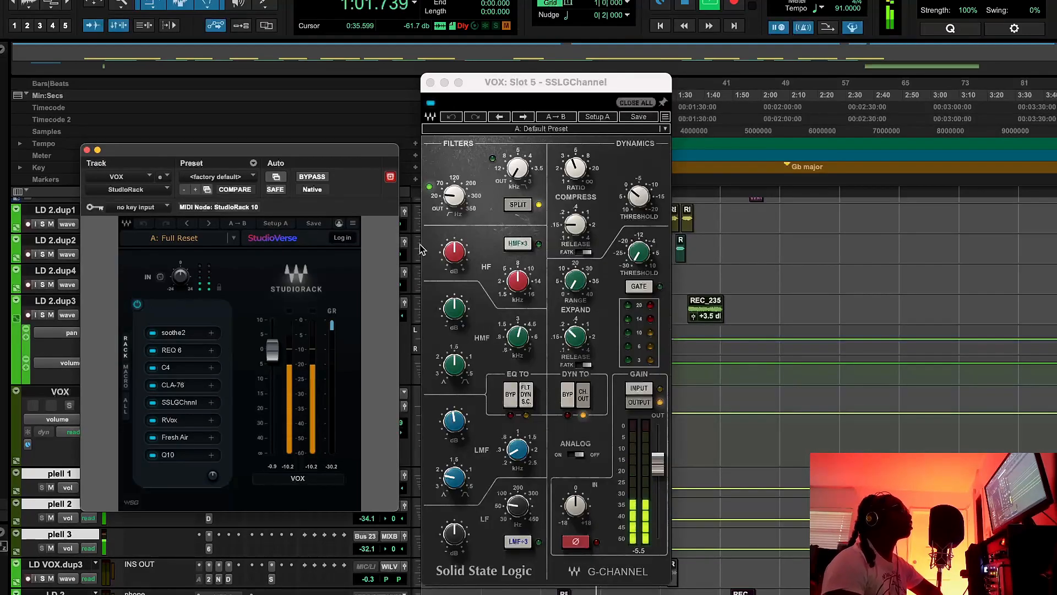
pyautogui.click(430, 84)
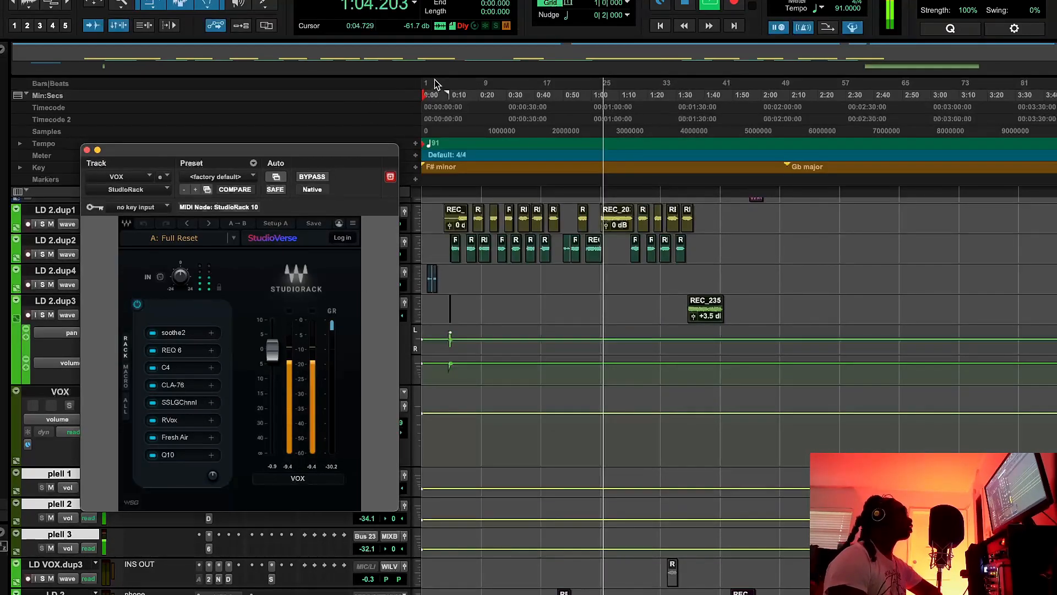
pyautogui.click(175, 437)
pyautogui.click(315, 179)
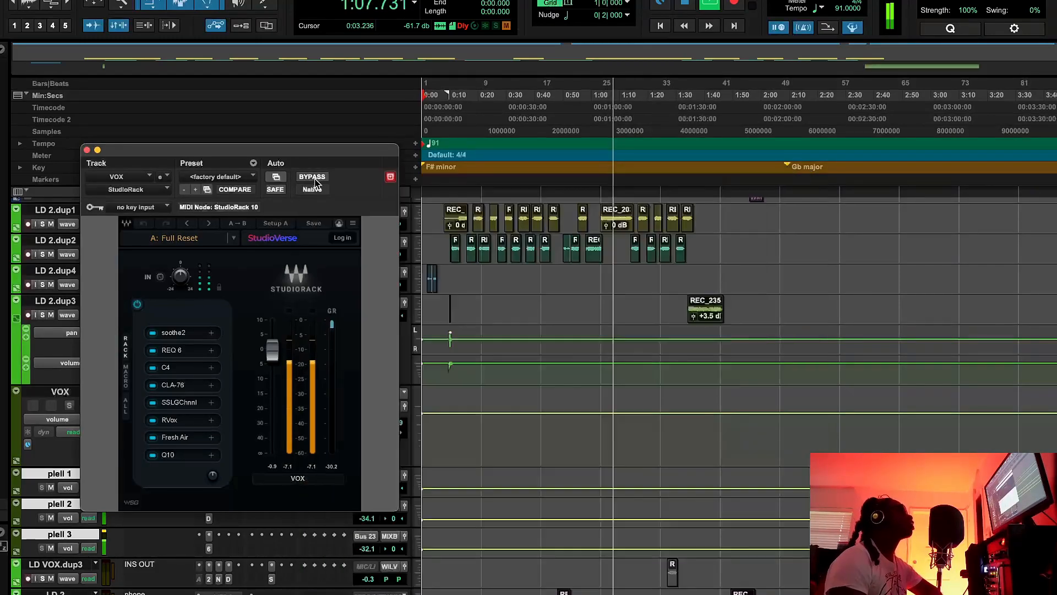
pyautogui.click(86, 150)
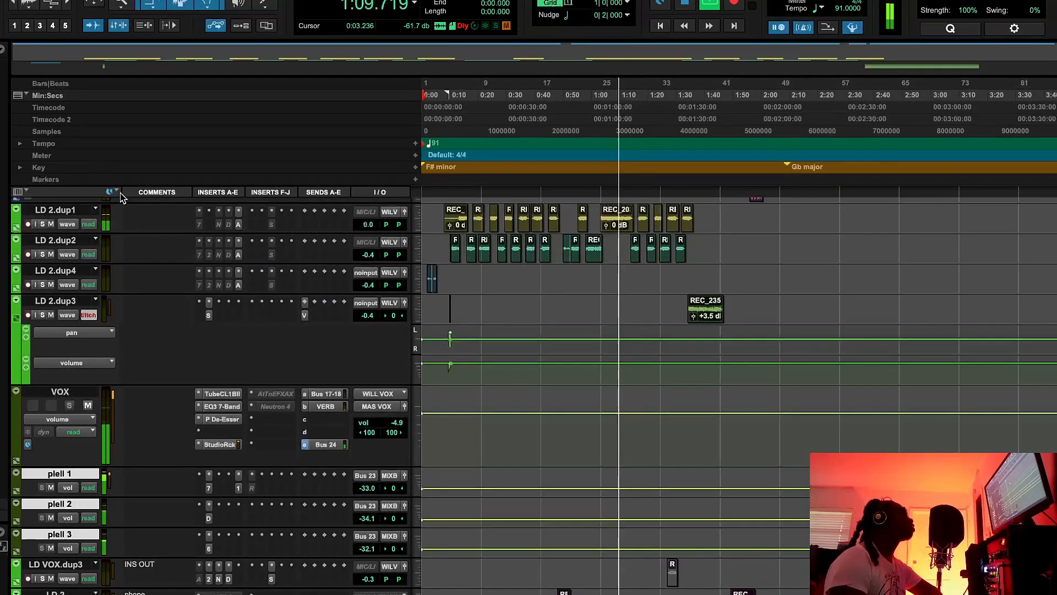
# Step: Review the NLS Channel and Dyn3 De-Esser settings on the LD 2 track
pyautogui.click(218, 594)
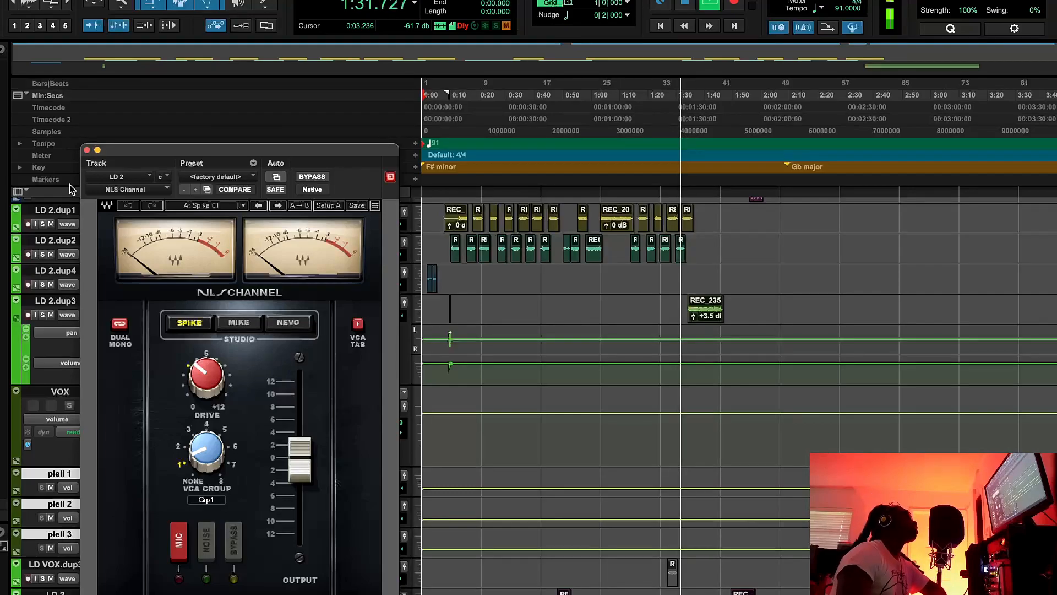
pyautogui.click(86, 150)
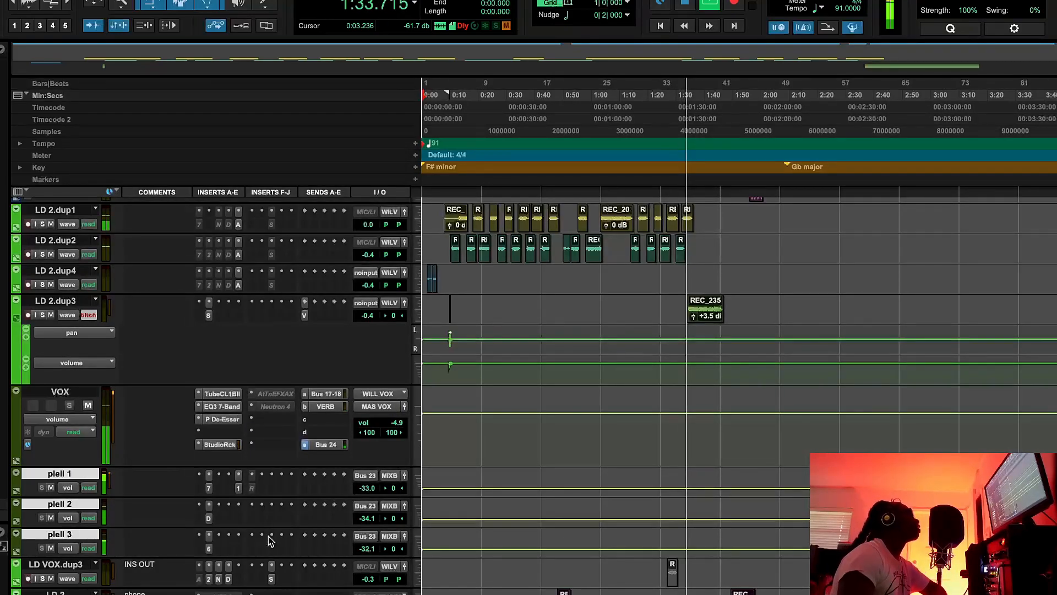
pyautogui.click(228, 593)
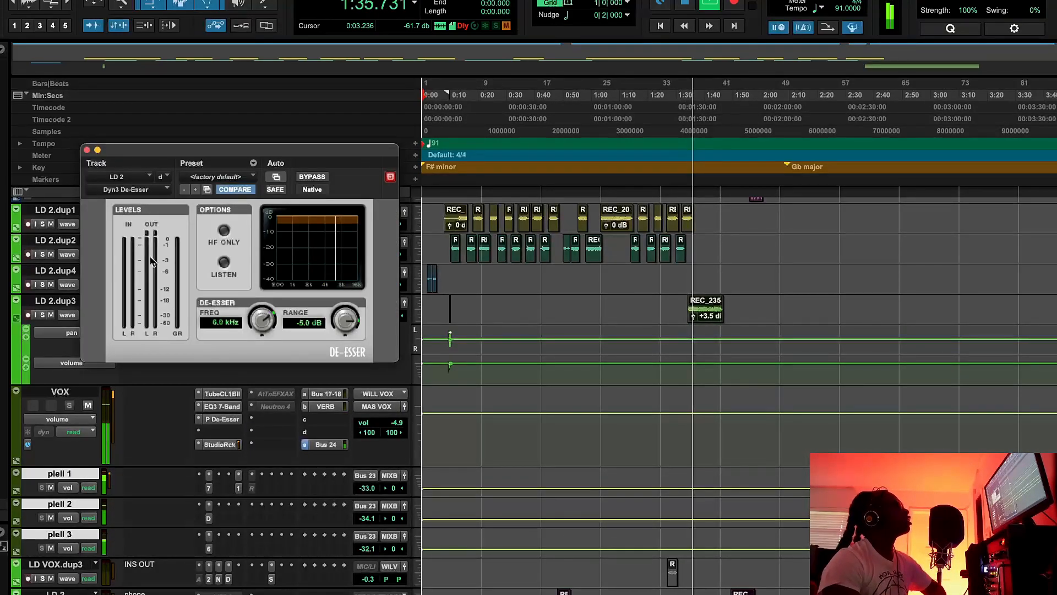
pyautogui.click(86, 150)
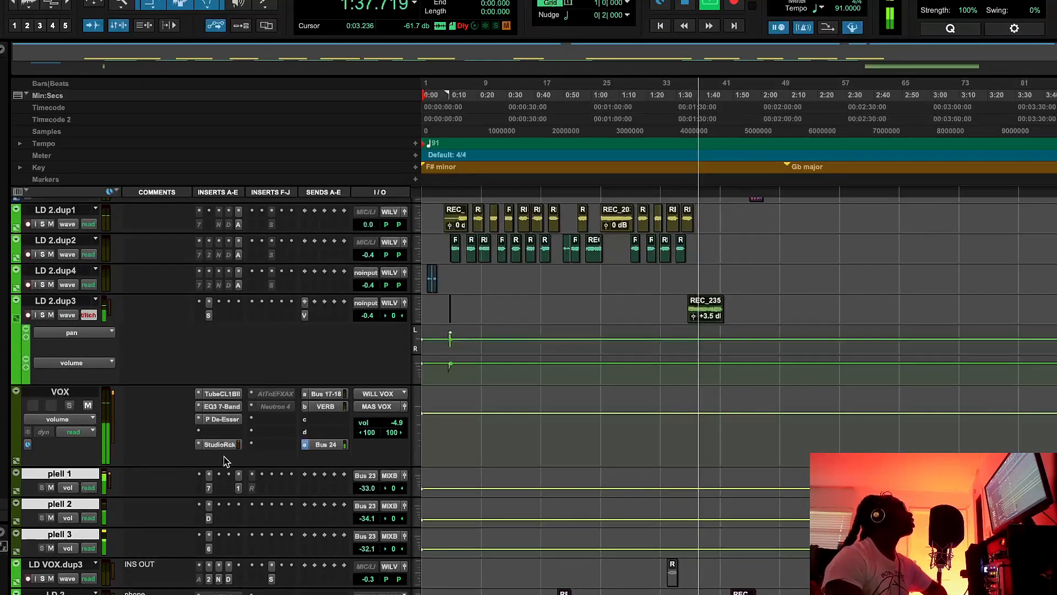
# Step: View the Auto-Tune Realtime Advanced settings on the LD 2.dup4 track
pyautogui.scroll(-1, 228, 471)
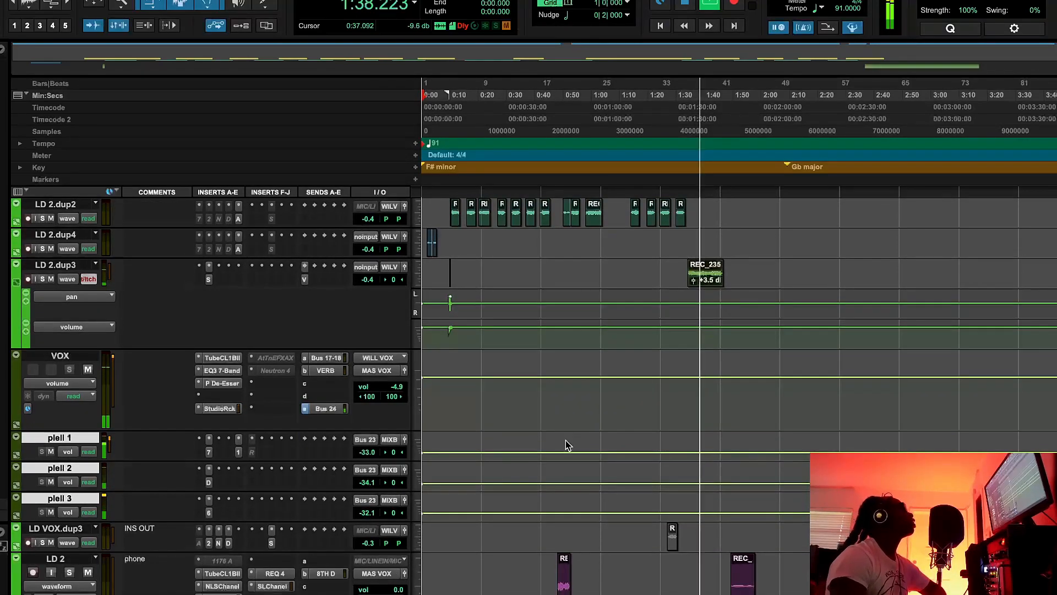
pyautogui.click(237, 249)
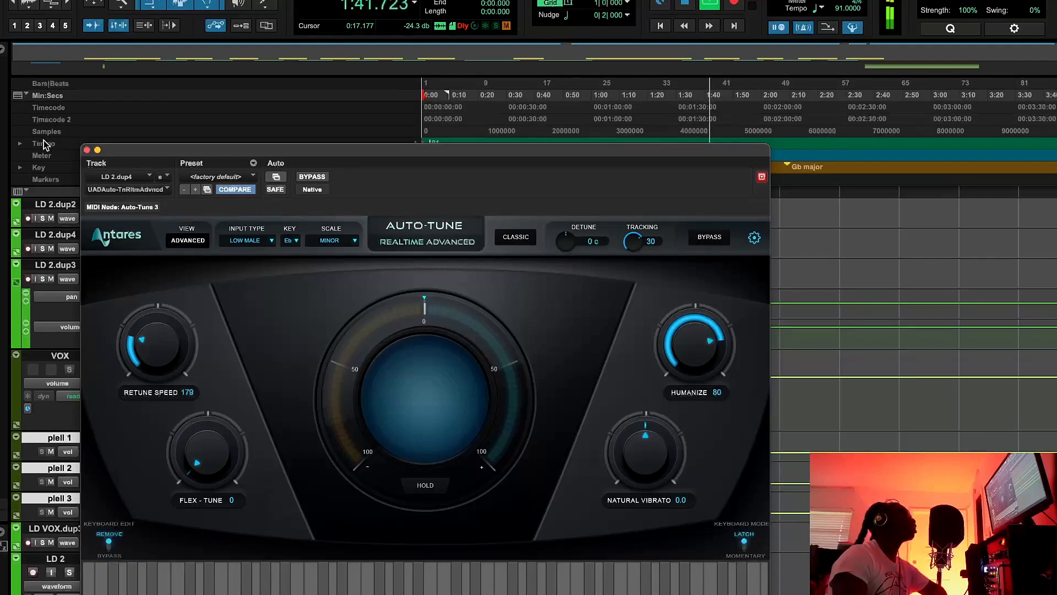
pyautogui.click(87, 150)
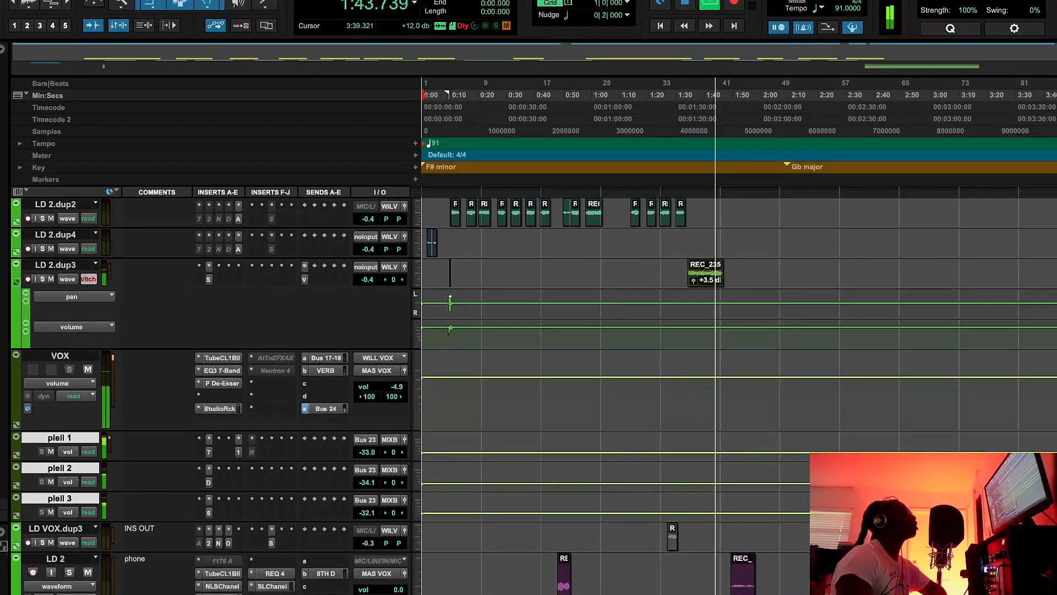
# Step: View the MondoMod settings on the vocal track directly below PHONESOUND
pyautogui.scroll(-10, 502, 589)
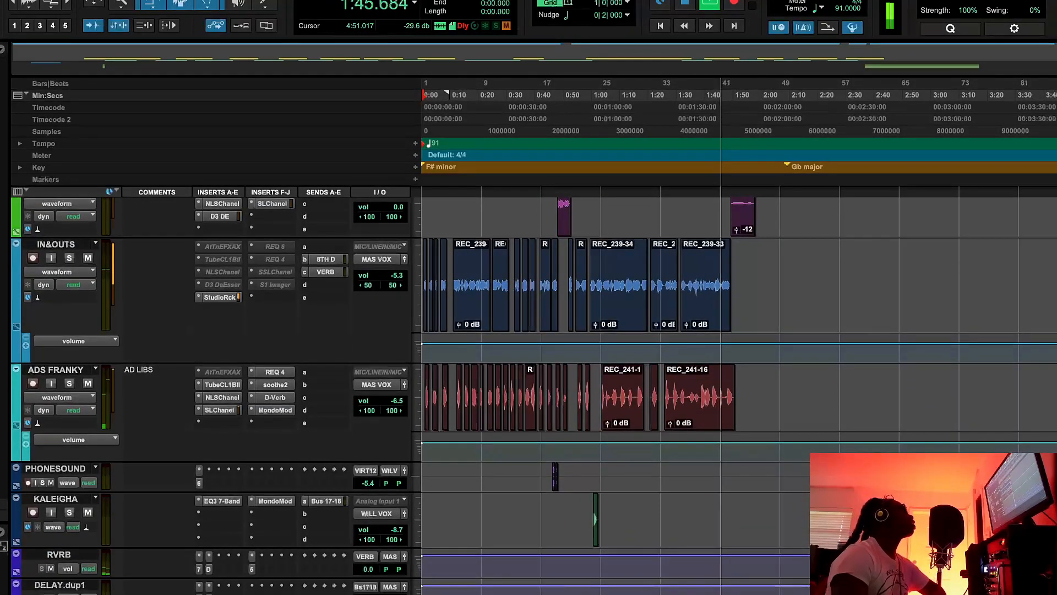
pyautogui.click(284, 502)
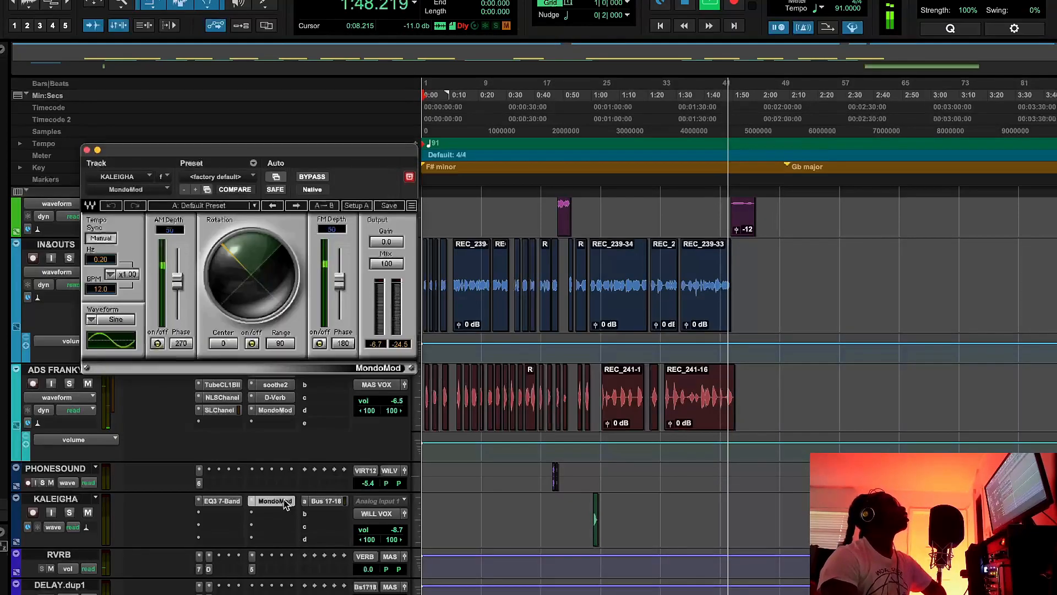
pyautogui.click(87, 150)
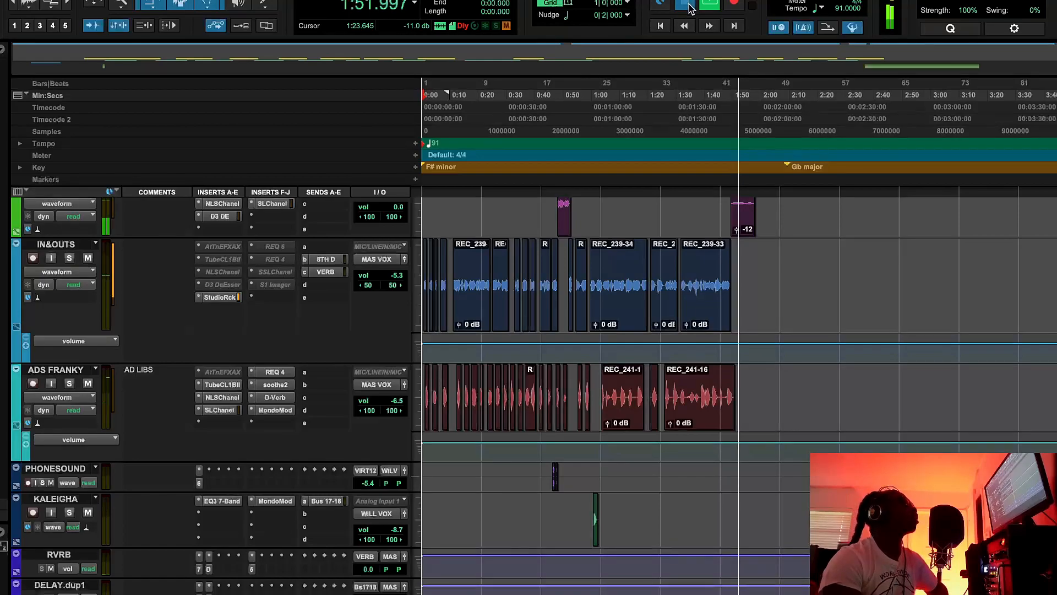
# Step: Stop playback and open the StudioRack chain on the main beat track at the start of the track list
pyautogui.press('space')
pyautogui.scroll(10, 534, 395)
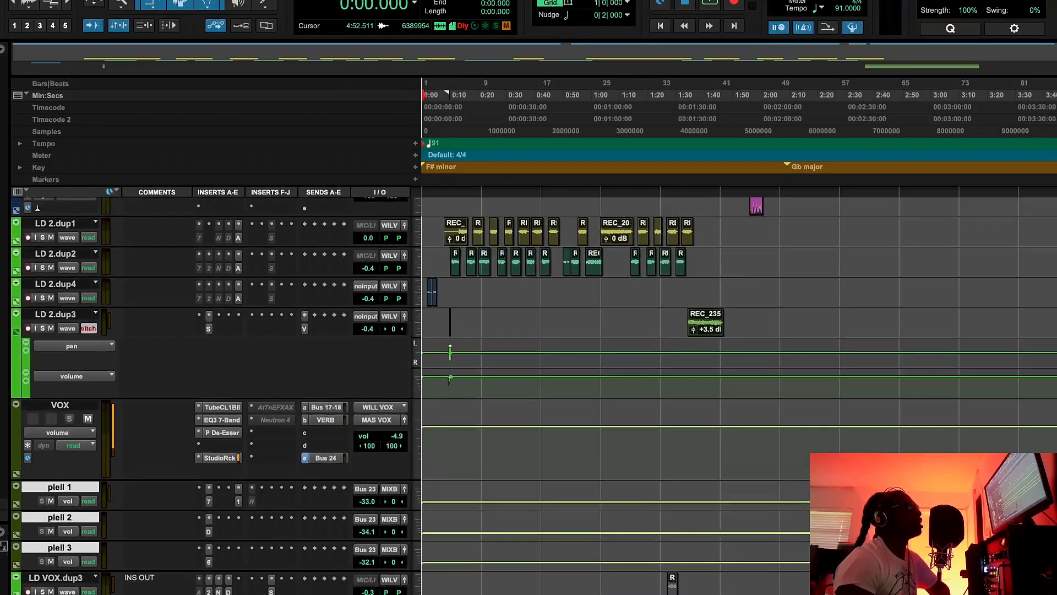
pyautogui.scroll(10, 534, 395)
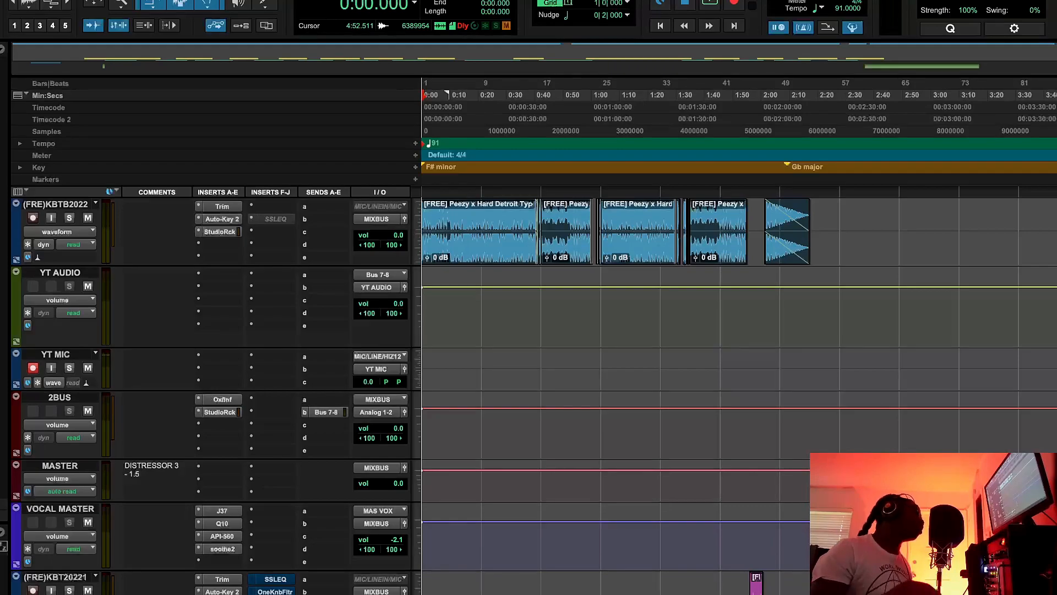
pyautogui.click(221, 232)
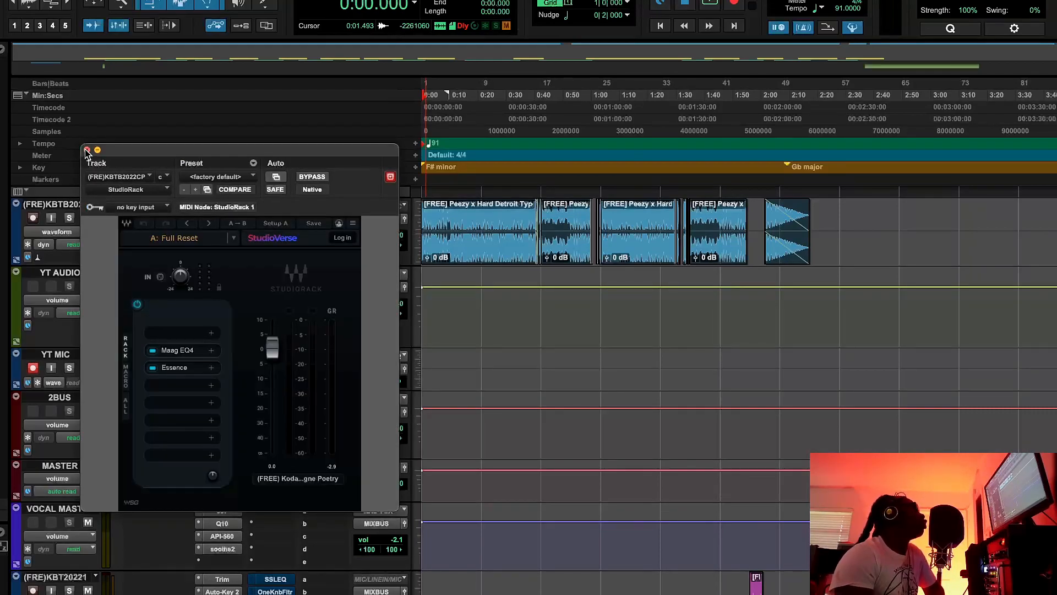
# Step: Close the StudioRack chain and review the Trim plug-in's gain setting on the main beat track
pyautogui.click(87, 150)
pyautogui.click(222, 207)
pyautogui.moveTo(212, 153); pyautogui.dragTo(295, 313)
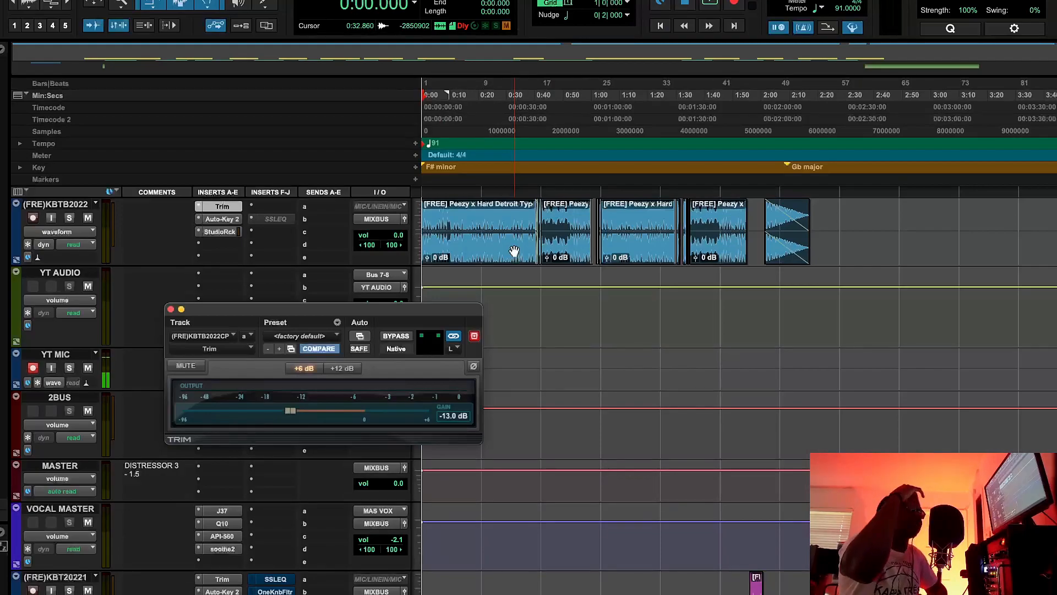
pyautogui.click(483, 255)
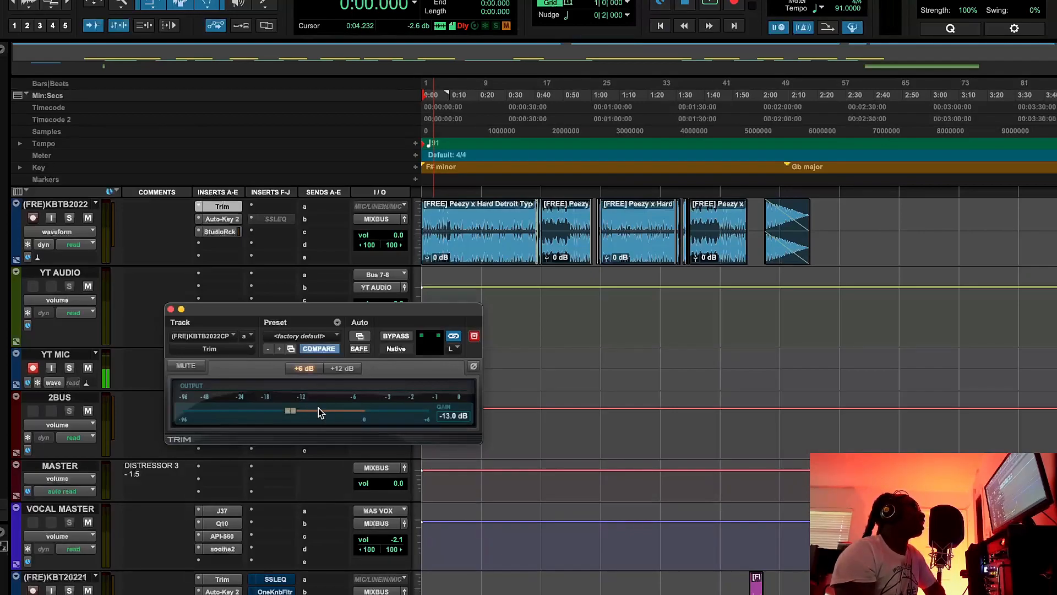
pyautogui.click(170, 310)
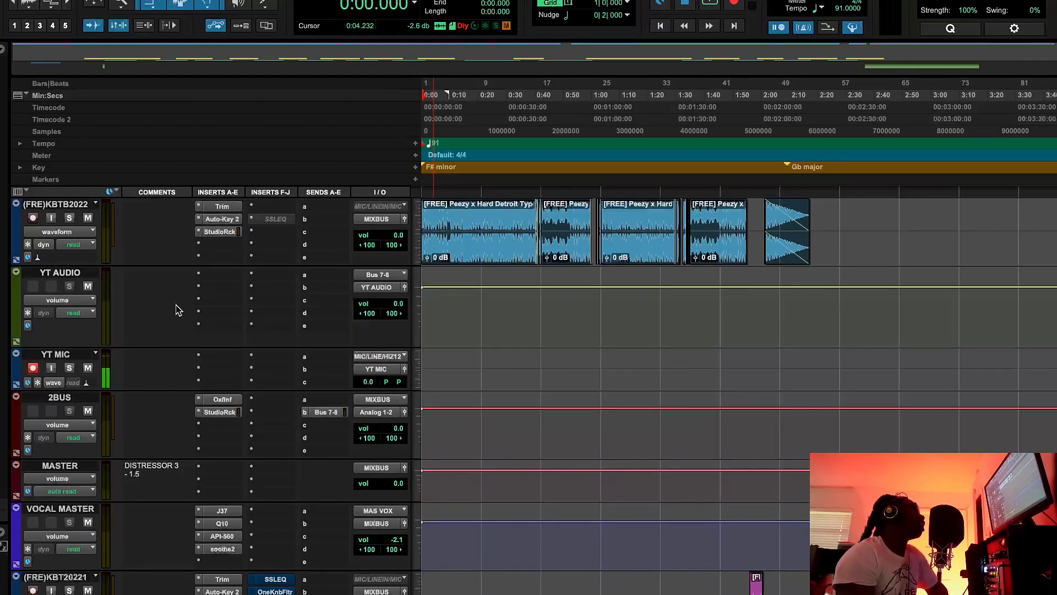
# Step: Open Essence from the StudioRack chain on the main beat track and view its compression settings
pyautogui.click(221, 232)
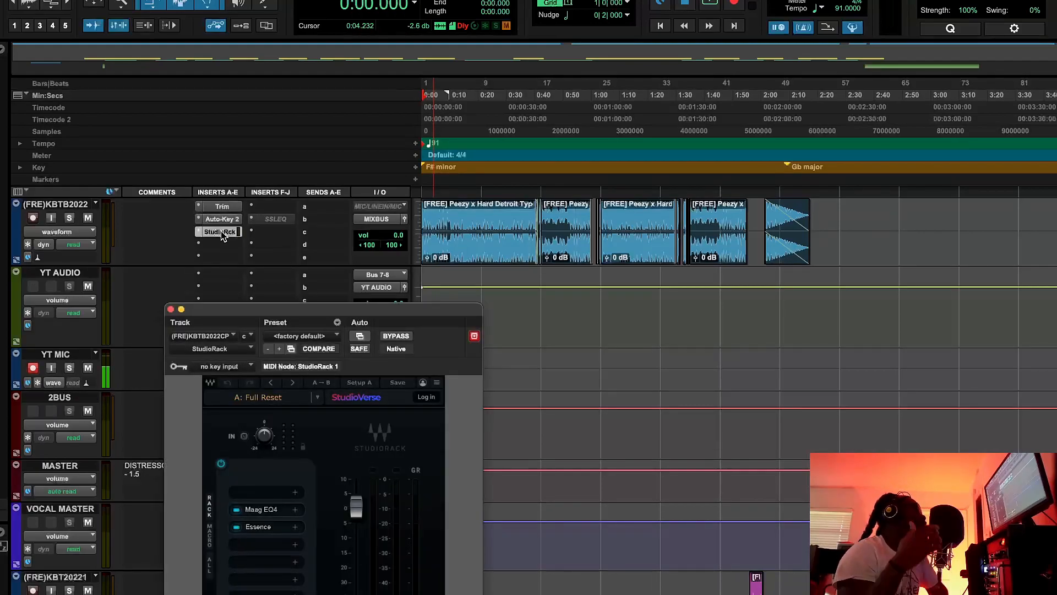
pyautogui.click(256, 244)
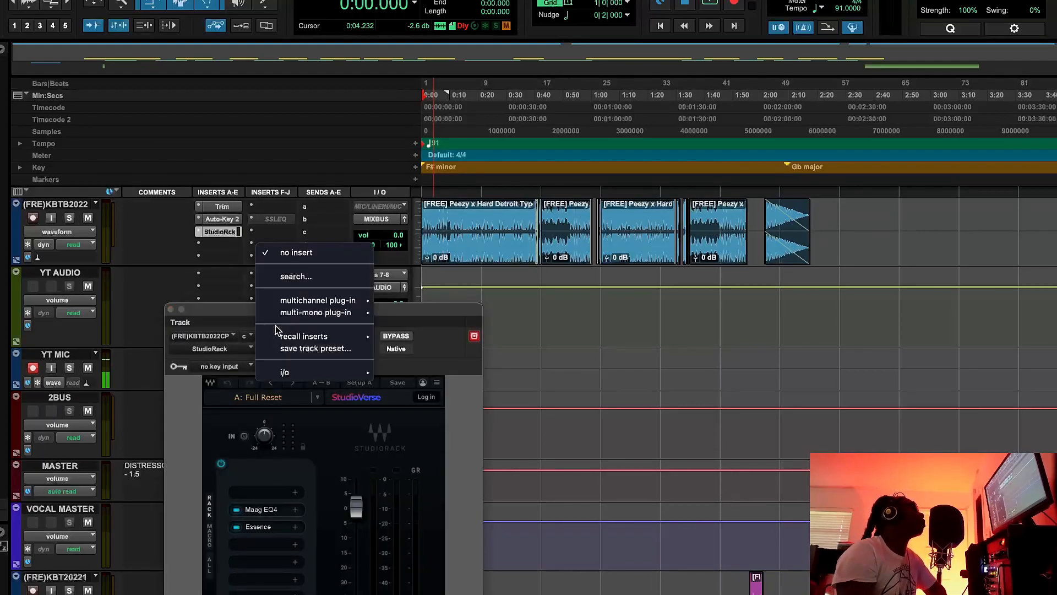
pyautogui.click(229, 311)
pyautogui.moveTo(229, 312); pyautogui.dragTo(256, 220)
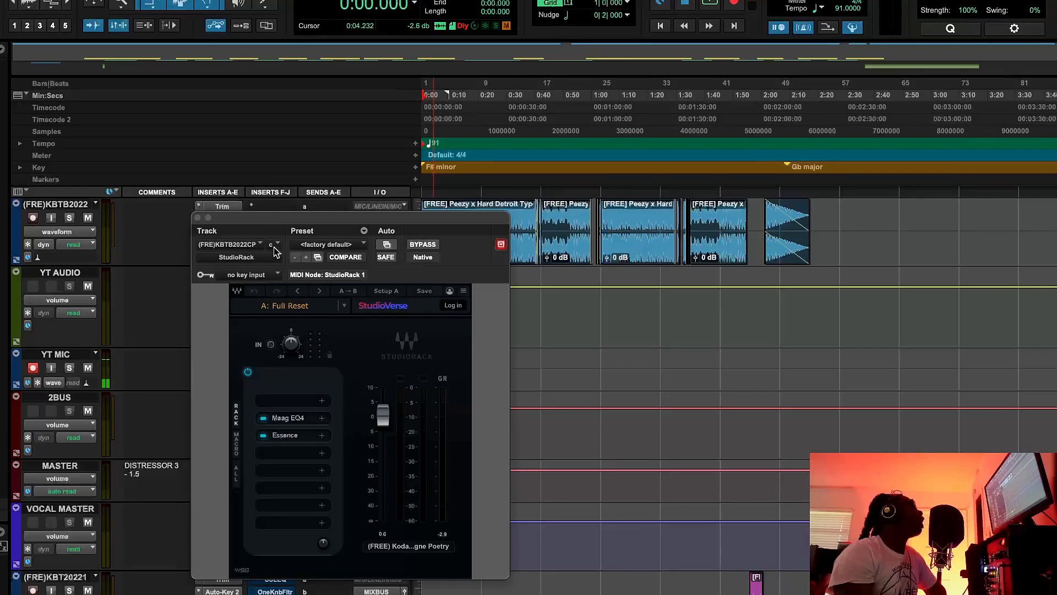
pyautogui.click(301, 437)
pyautogui.moveTo(462, 220); pyautogui.dragTo(471, 116)
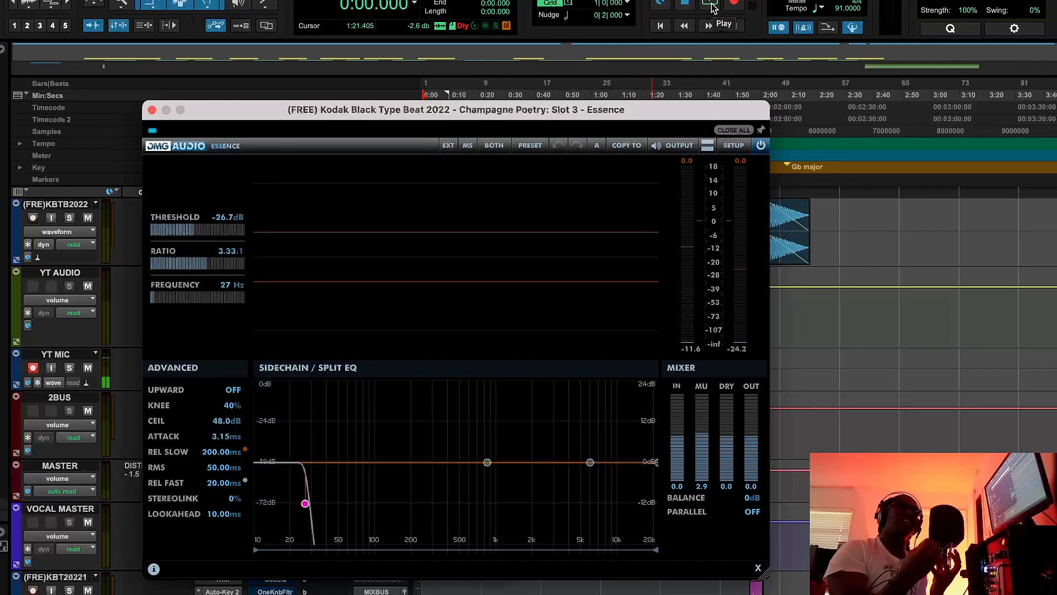
# Step: Play from about 0:15.8 and, with the main beat track soloed, compare the sound with Essence bypassed and re-enabled
pyautogui.click(467, 93)
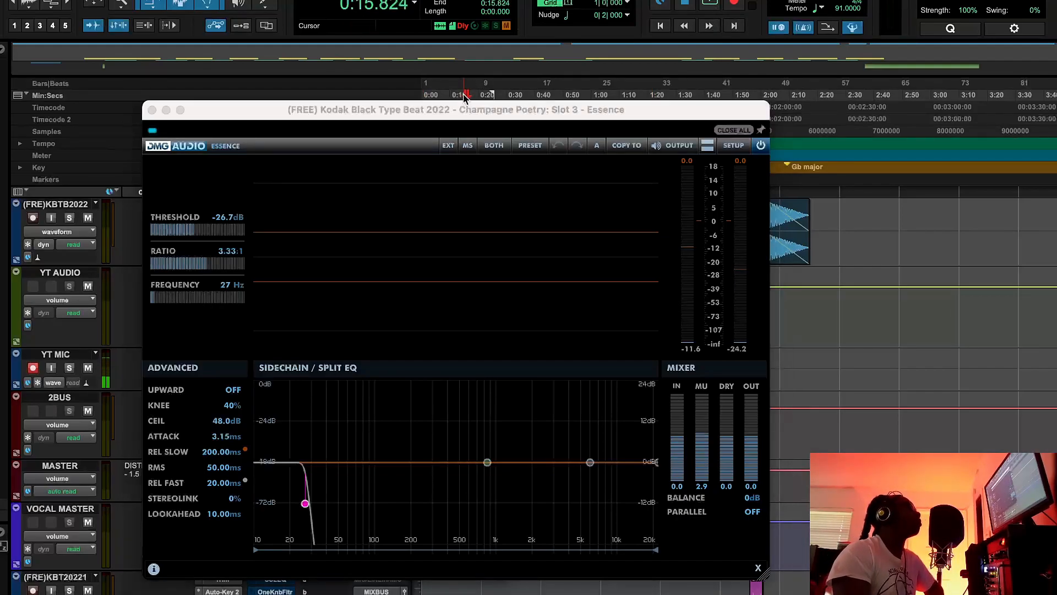
pyautogui.press('space')
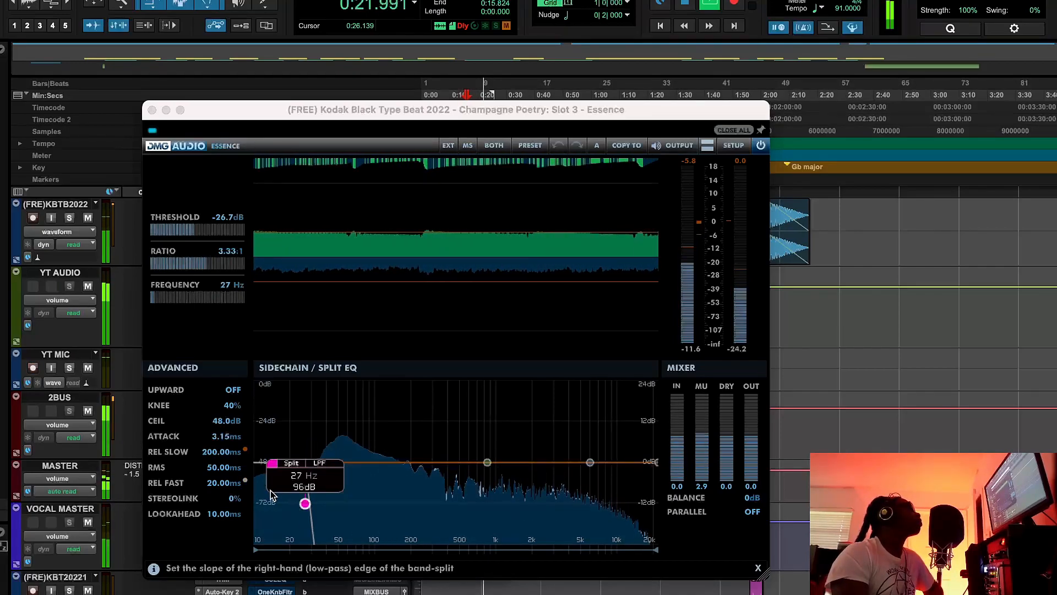
pyautogui.click(153, 131)
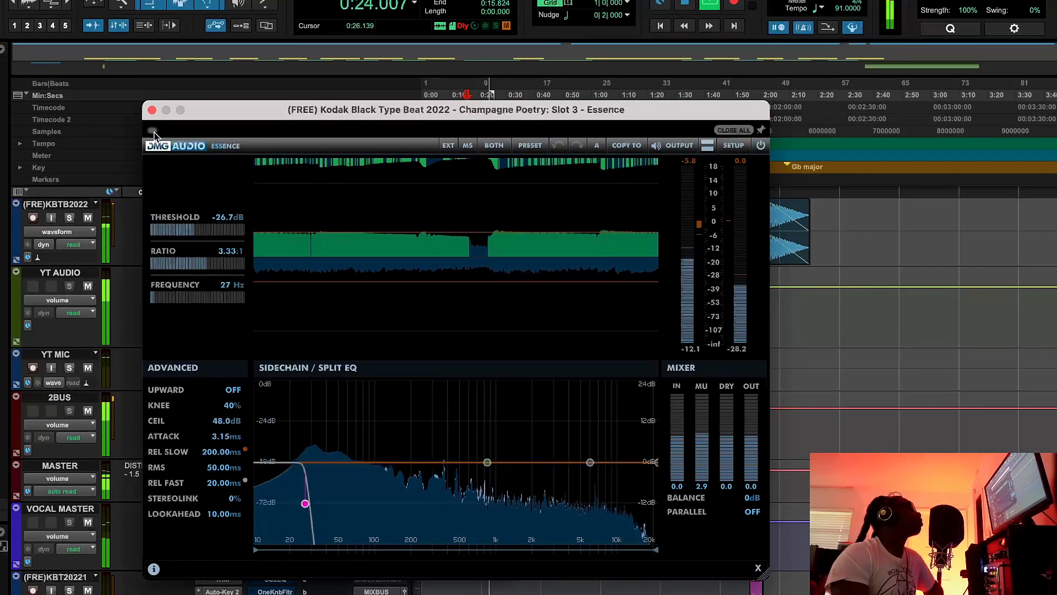
pyautogui.click(69, 218)
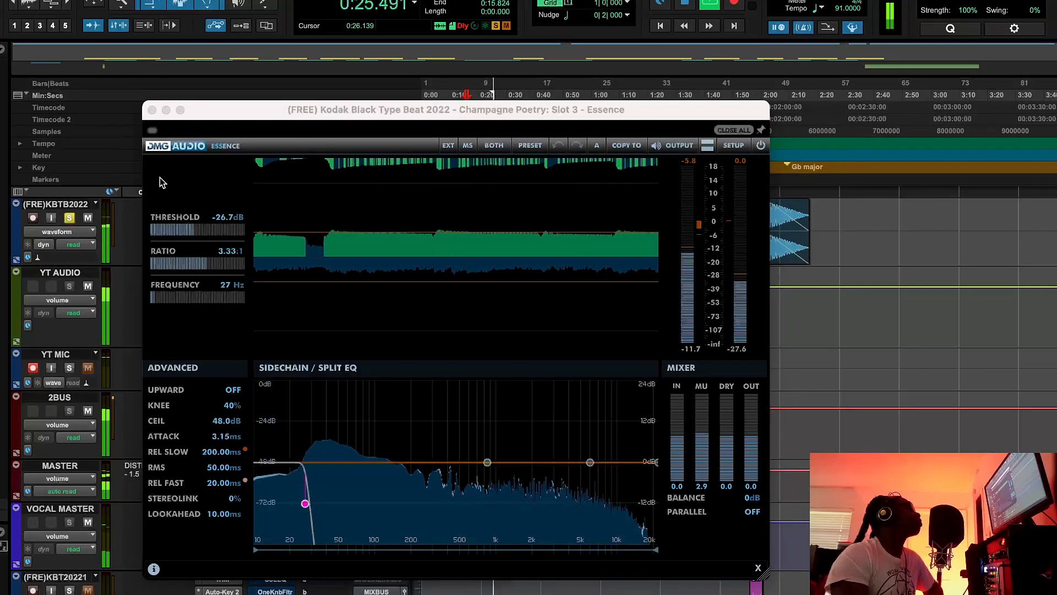
pyautogui.click(154, 132)
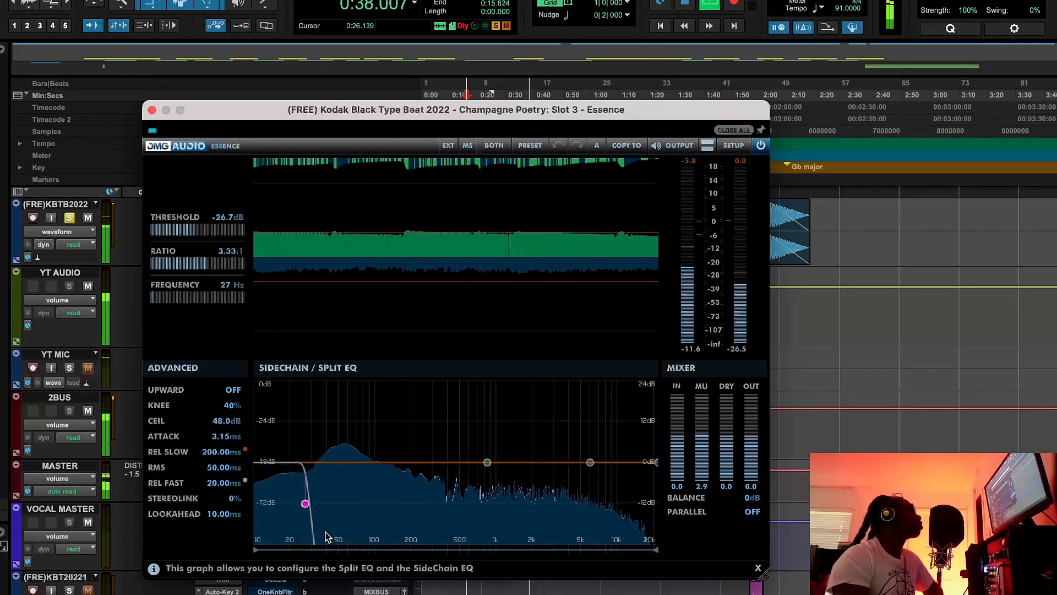
pyautogui.moveTo(305, 504)
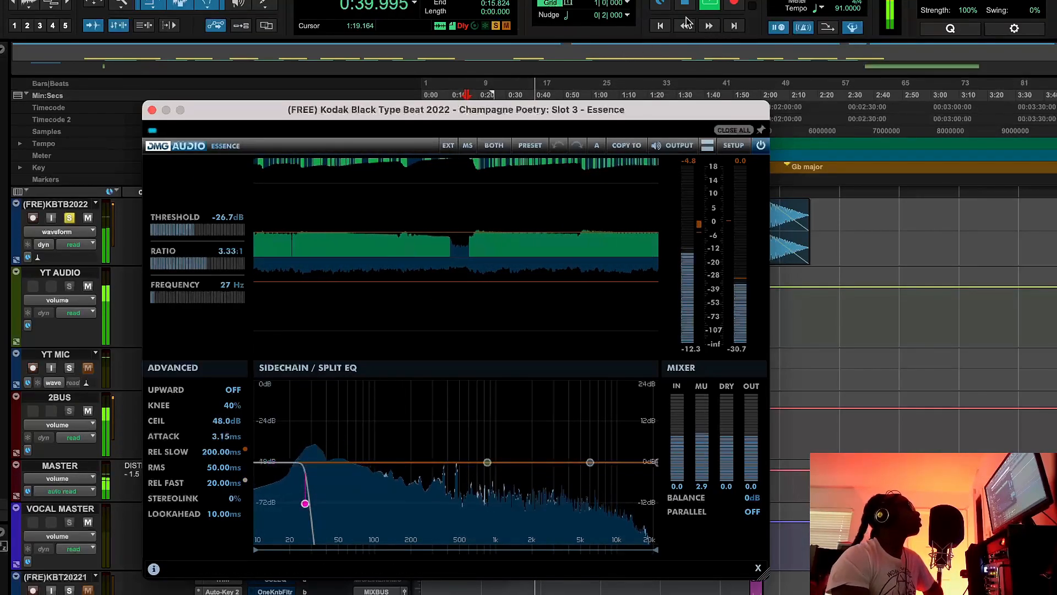
# Step: Stop playback, close the Essence window and unsolo the main beat track
pyautogui.press('space')
pyautogui.press('super+w')
pyautogui.click(69, 218)
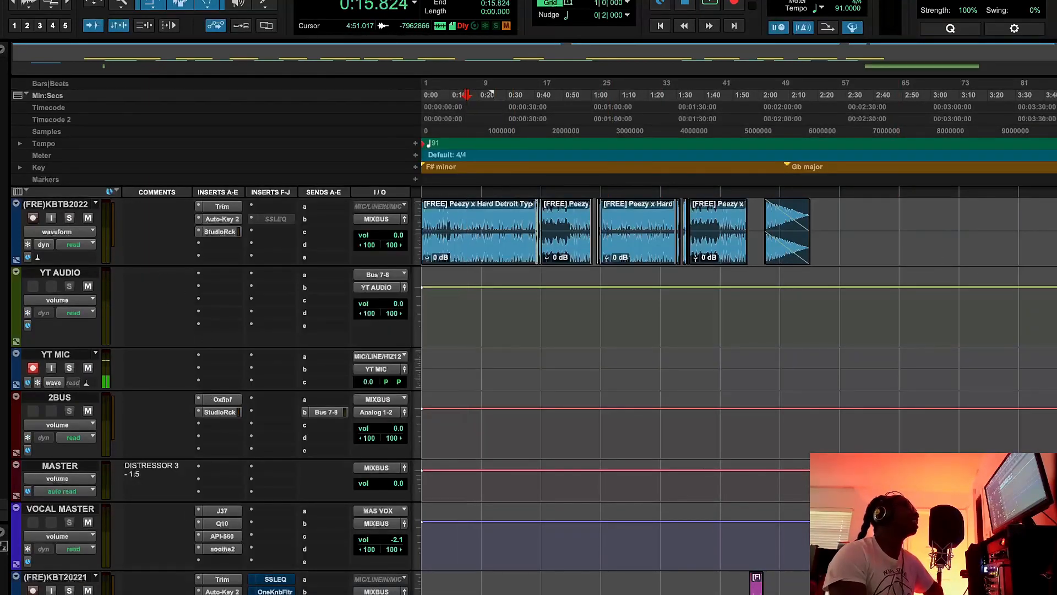
# Step: Open the Tube-Tech CL 1B compressor on the VOX track and review its settings
pyautogui.scroll(-5, 606, 385)
pyautogui.scroll(-3, 534, 395)
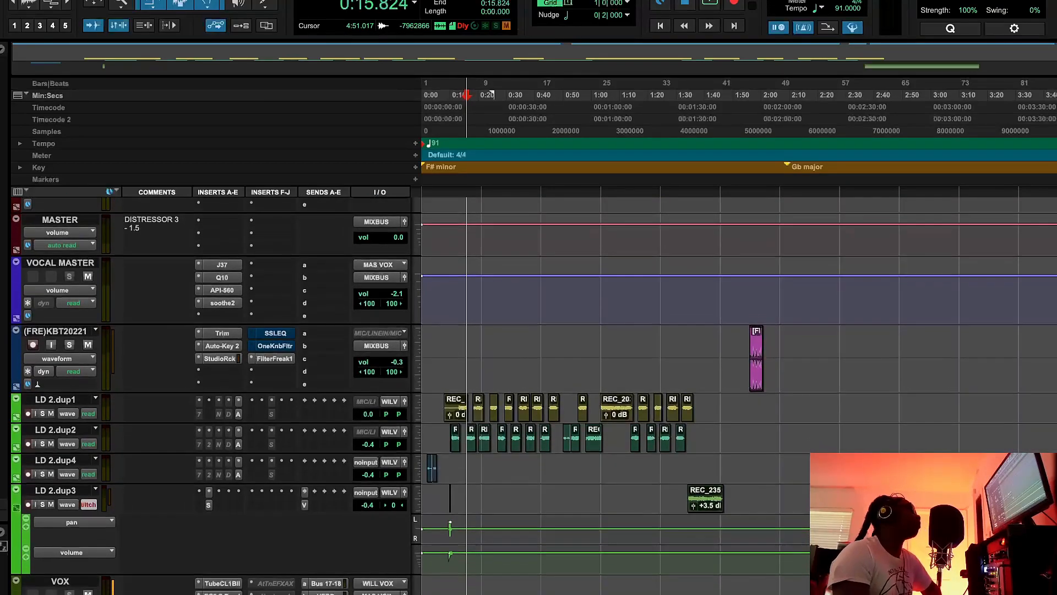
pyautogui.scroll(-1, 534, 395)
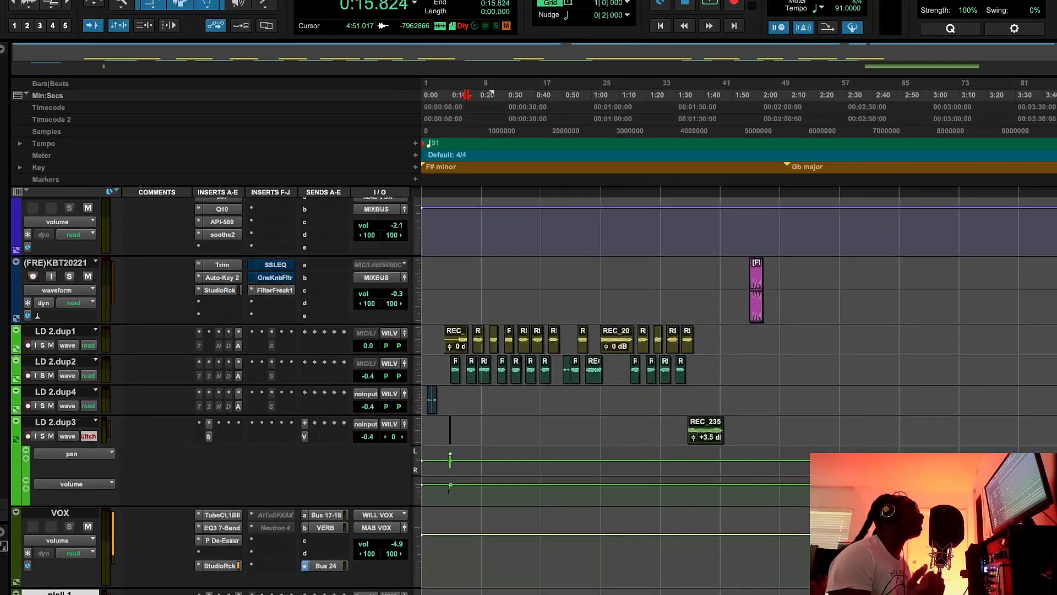
pyautogui.scroll(-4, 533, 395)
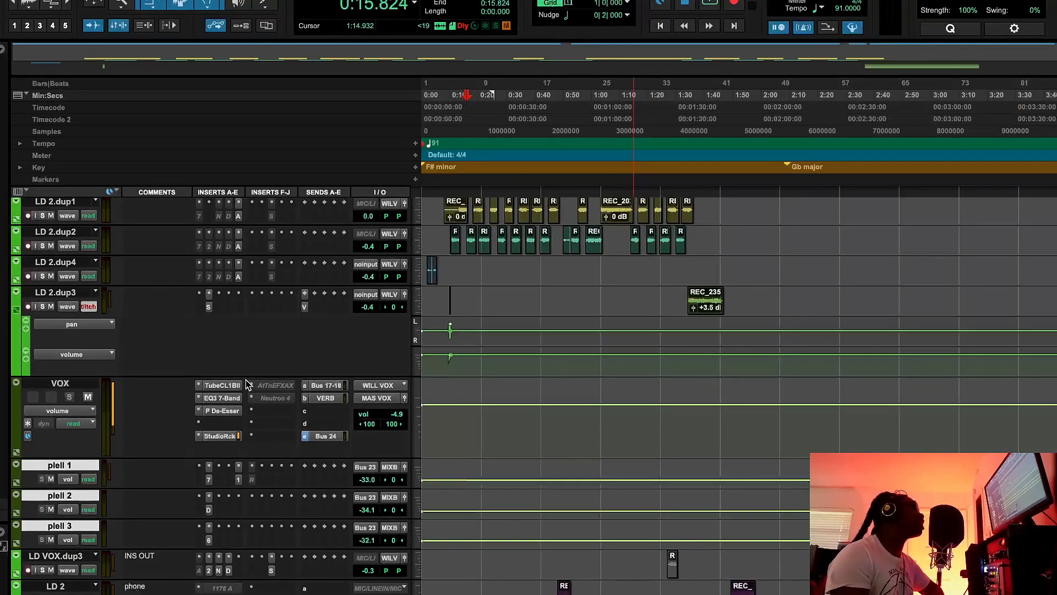
pyautogui.click(222, 386)
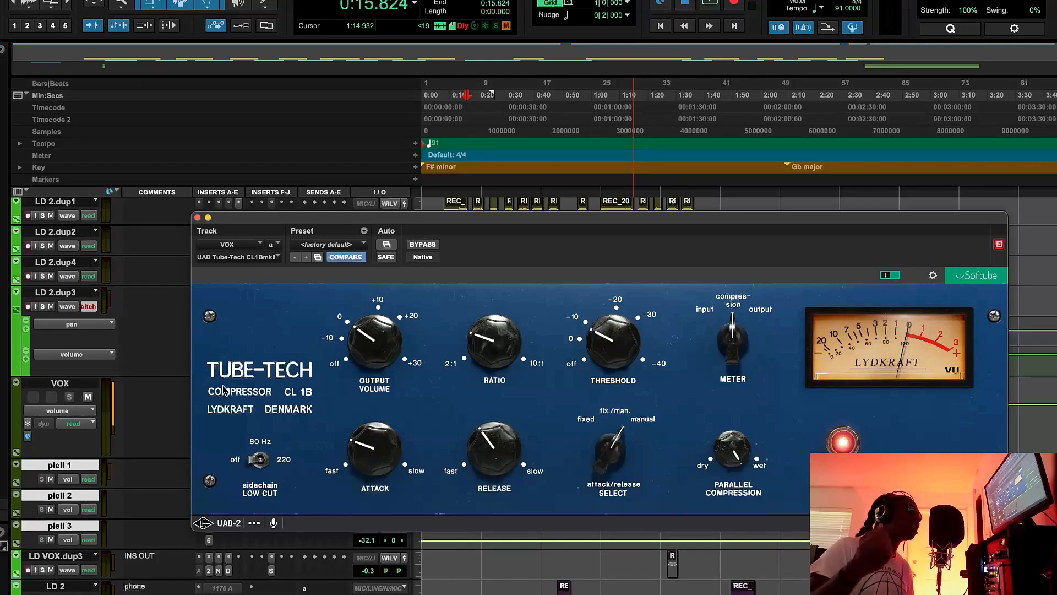
pyautogui.moveTo(363, 372)
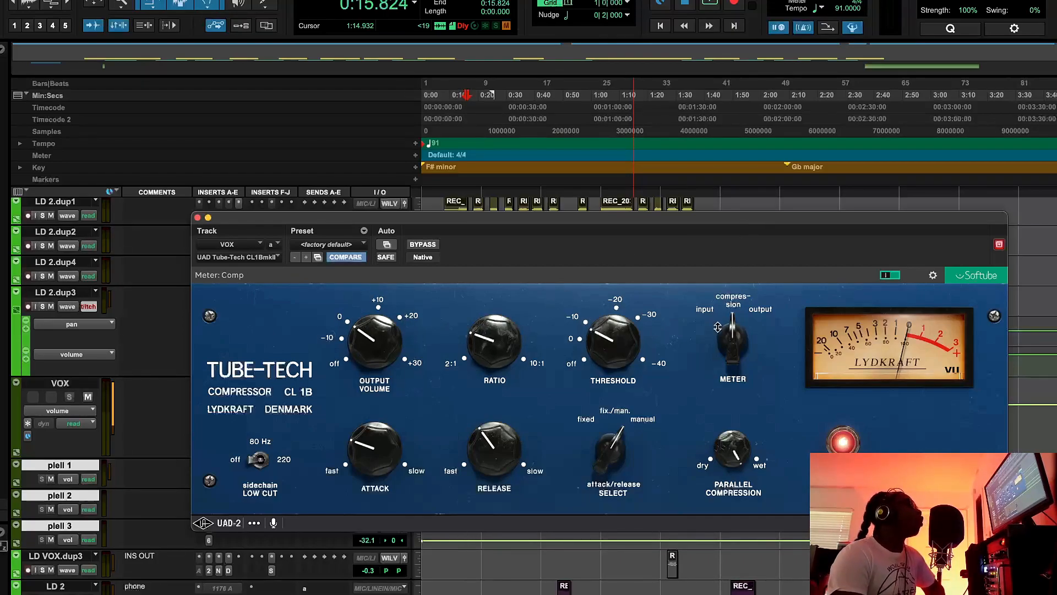
pyautogui.moveTo(583, 222); pyautogui.dragTo(660, 253)
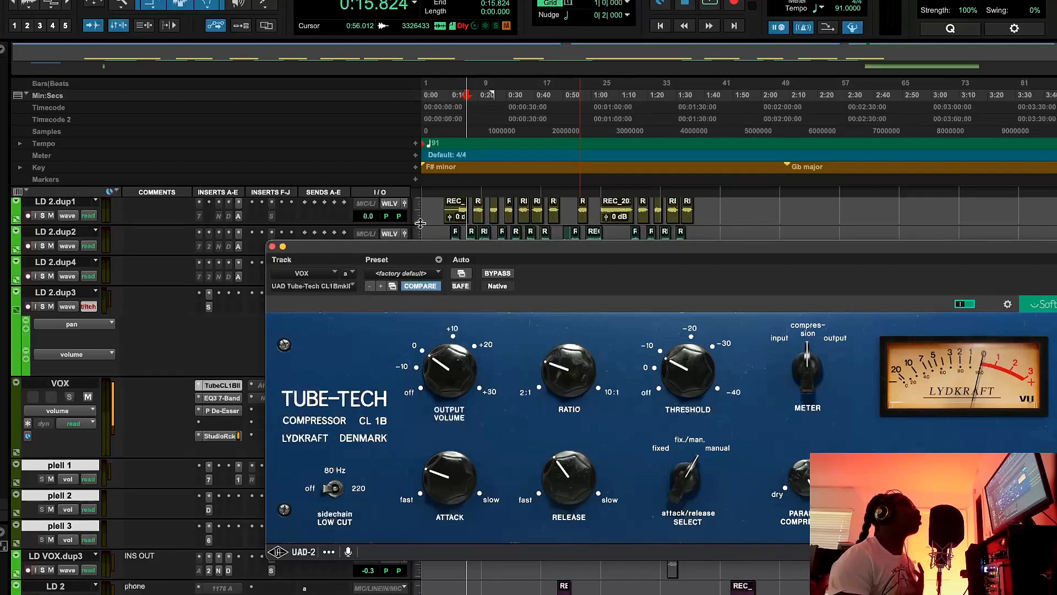
pyautogui.moveTo(412, 254); pyautogui.dragTo(259, 265)
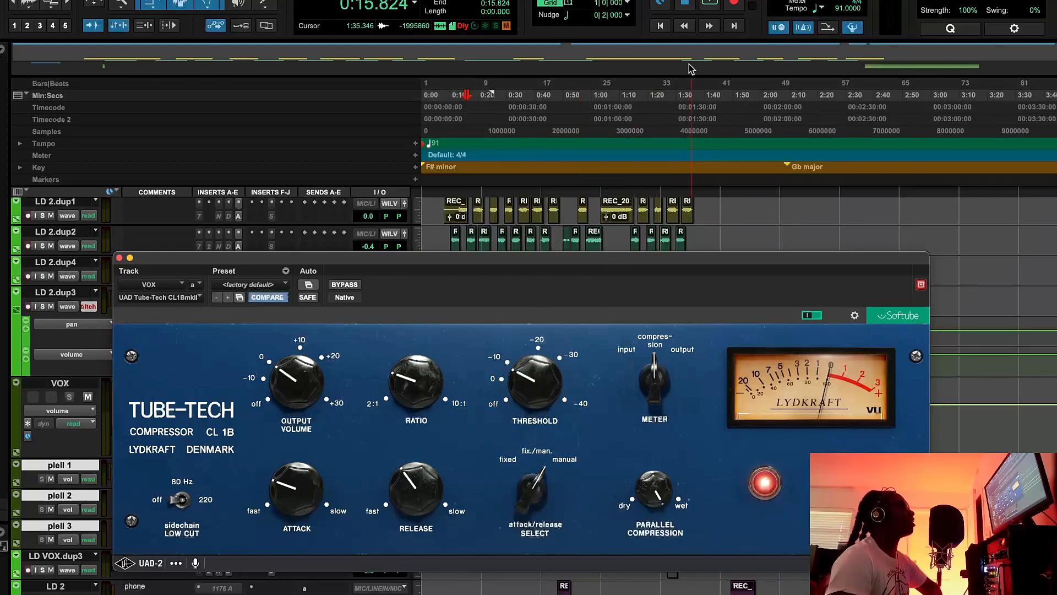
# Step: Compare the vocals during playback with the Tube-Tech CL 1B bypassed and active, leaving the compressor enabled and closing it
pyautogui.click(709, 4)
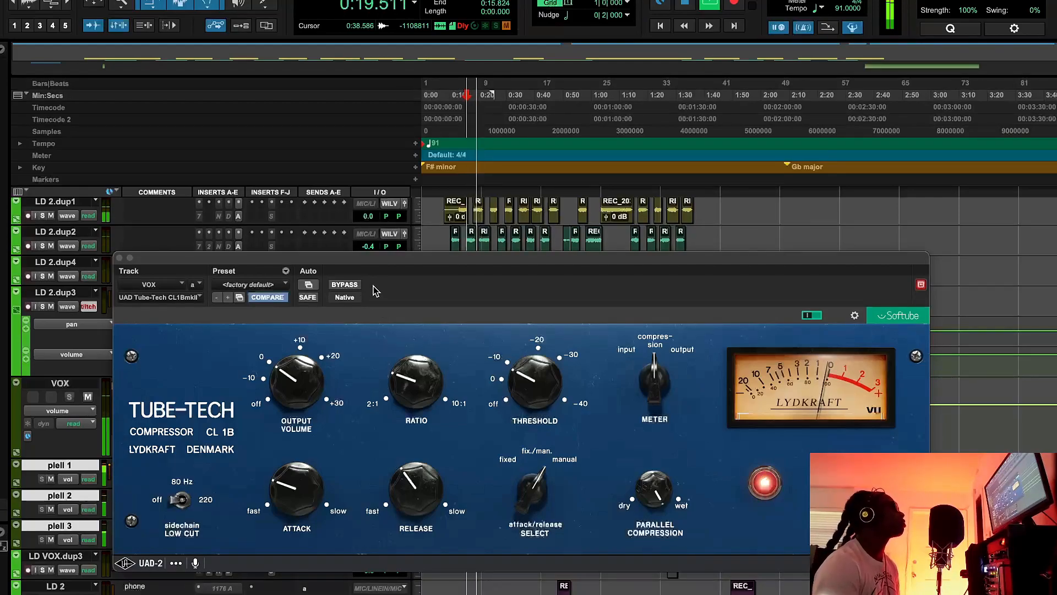
pyautogui.click(342, 284)
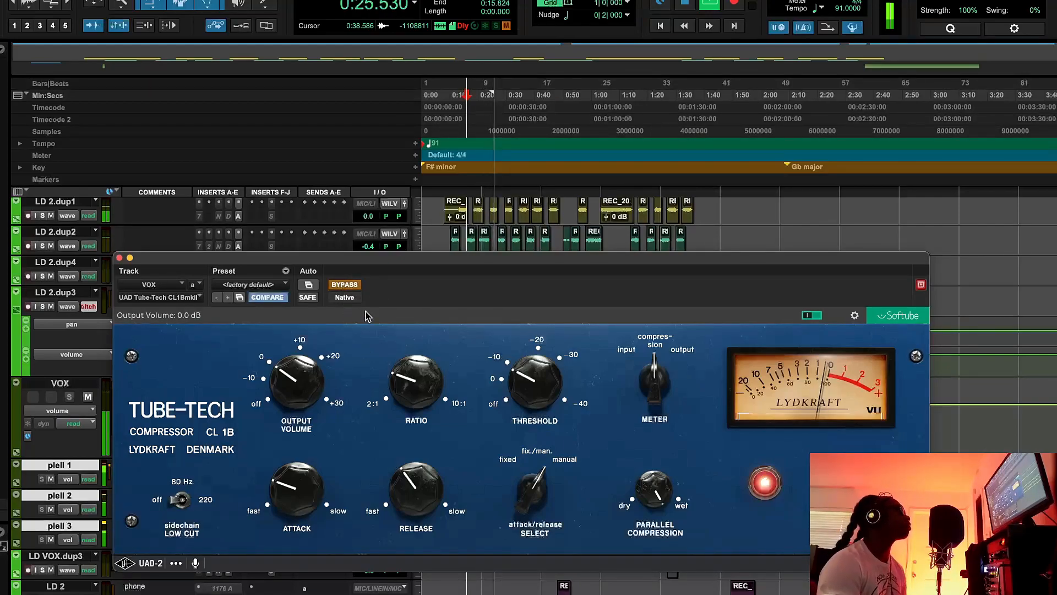
pyautogui.click(344, 285)
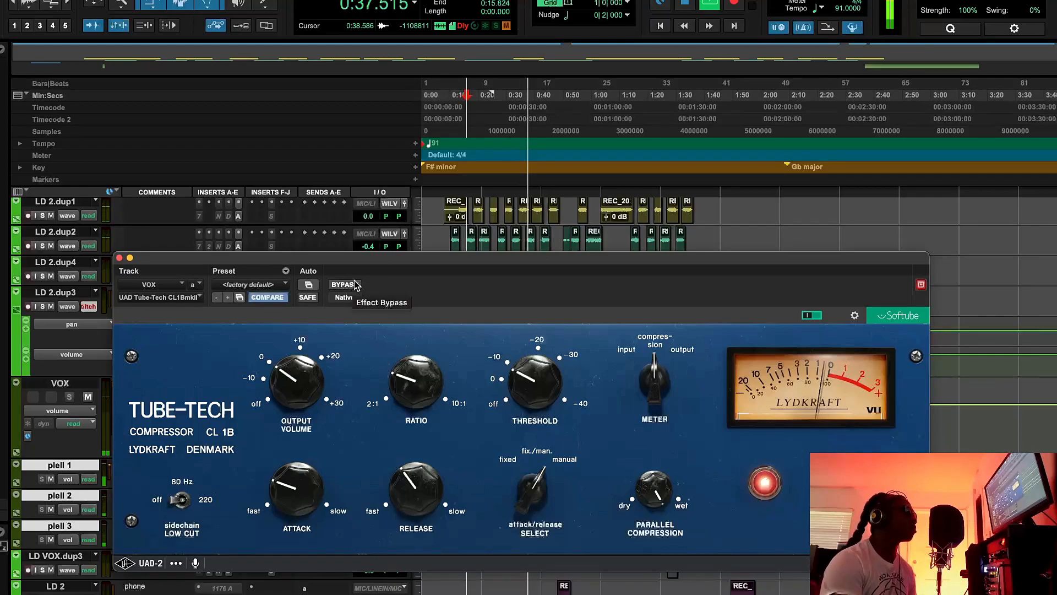
pyautogui.click(345, 284)
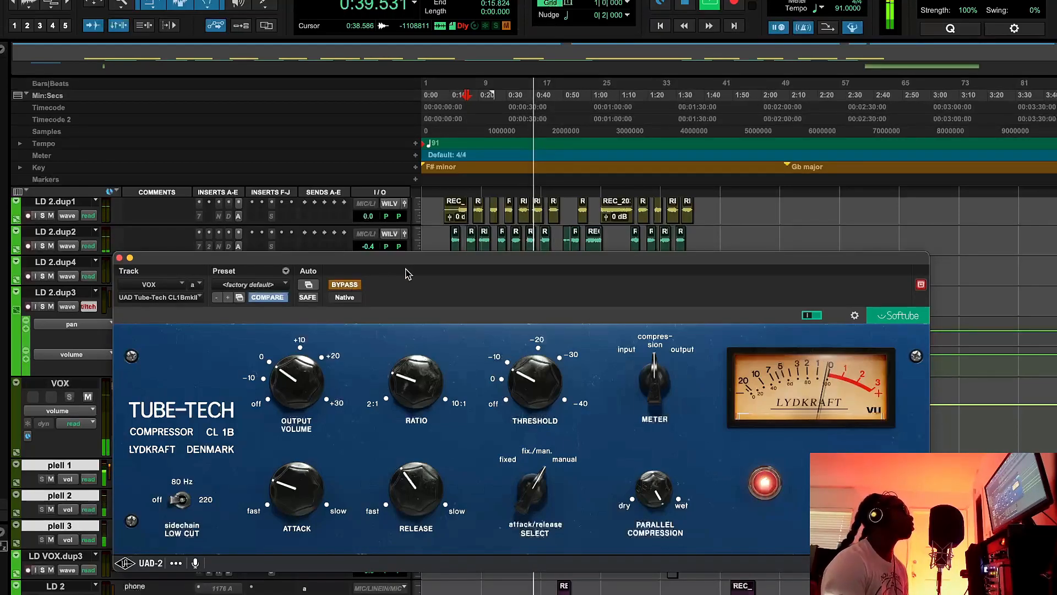
pyautogui.click(689, 6)
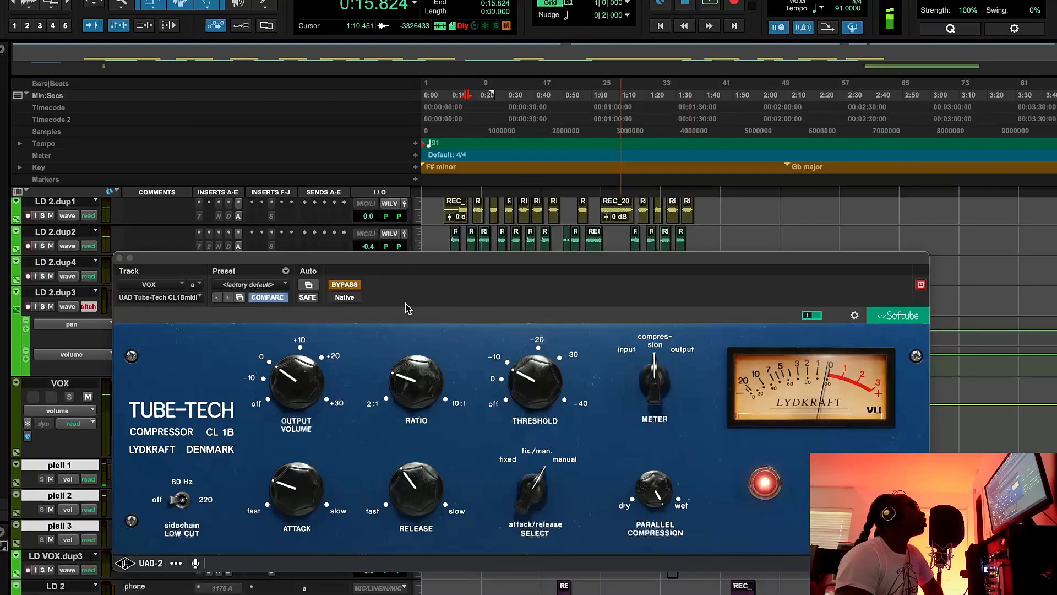
pyautogui.moveTo(274, 377)
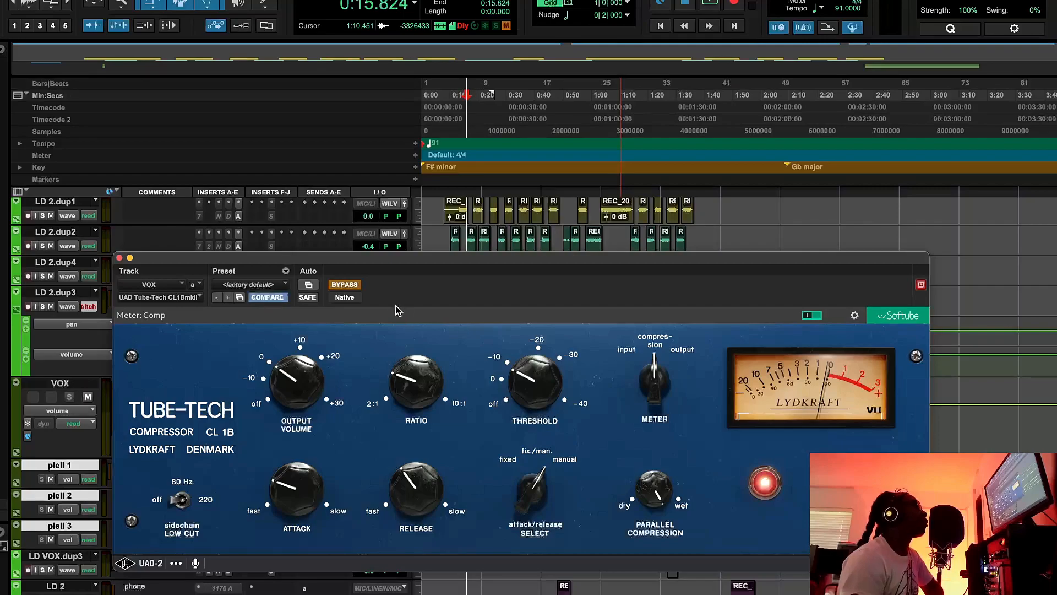
pyautogui.click(356, 286)
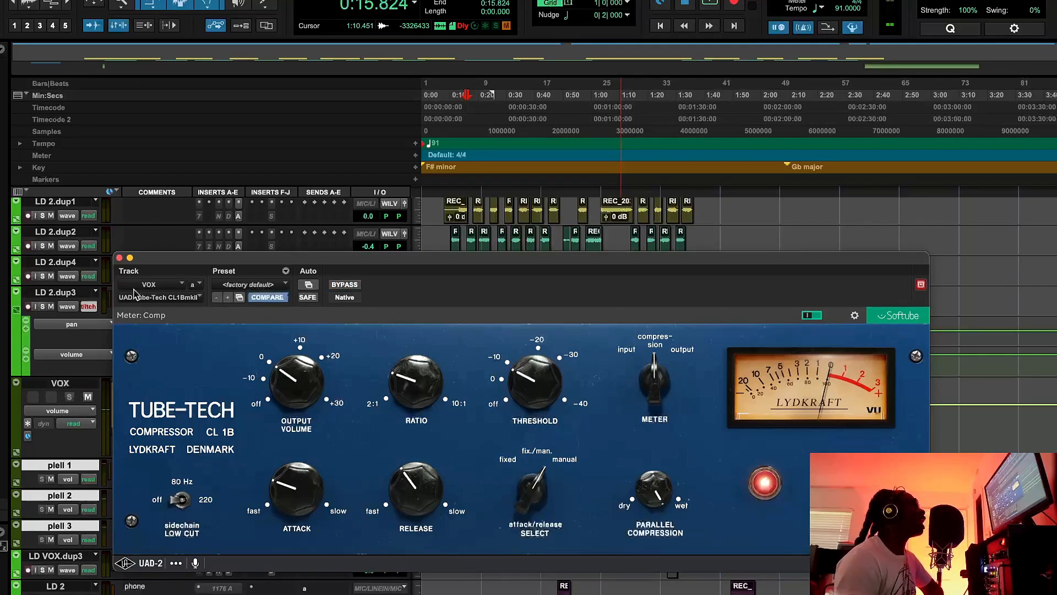
pyautogui.click(119, 258)
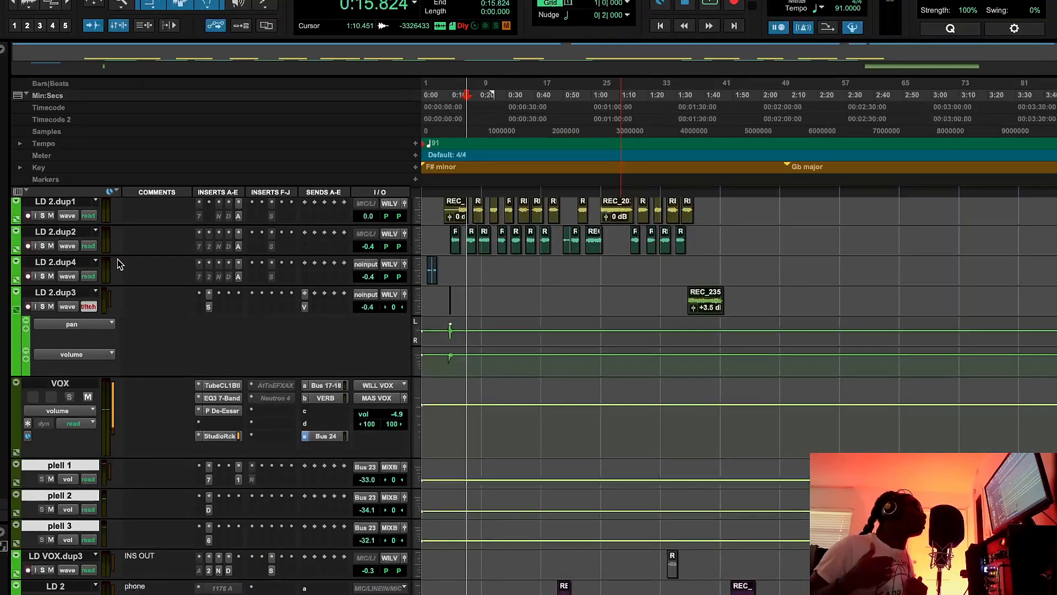
# Step: Review the EQ3 7-Band curve and band settings on the VOX track
pyautogui.click(233, 402)
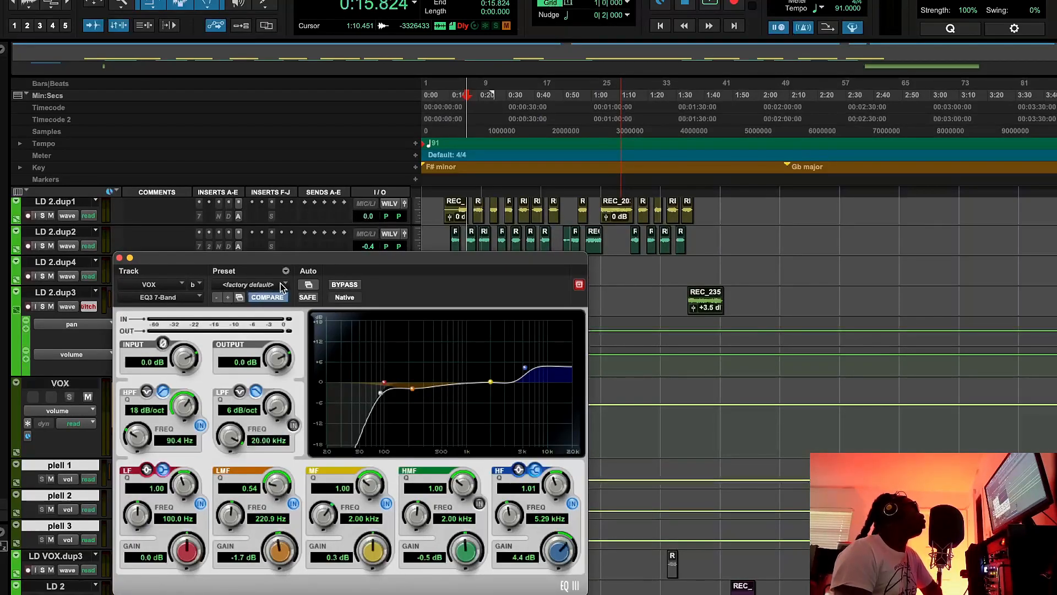
pyautogui.moveTo(279, 259); pyautogui.dragTo(405, 253)
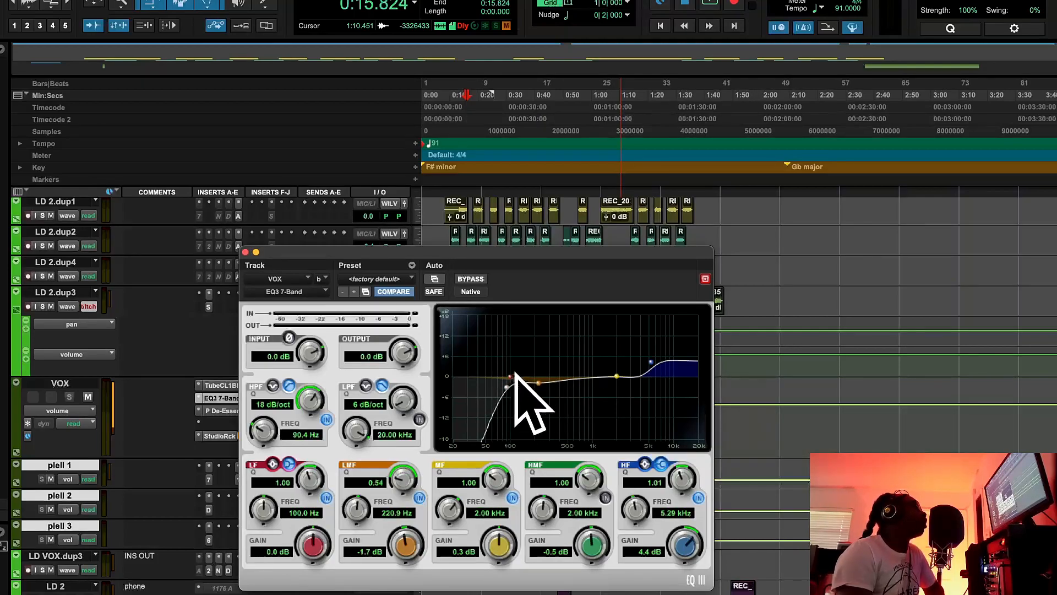
pyautogui.click(246, 252)
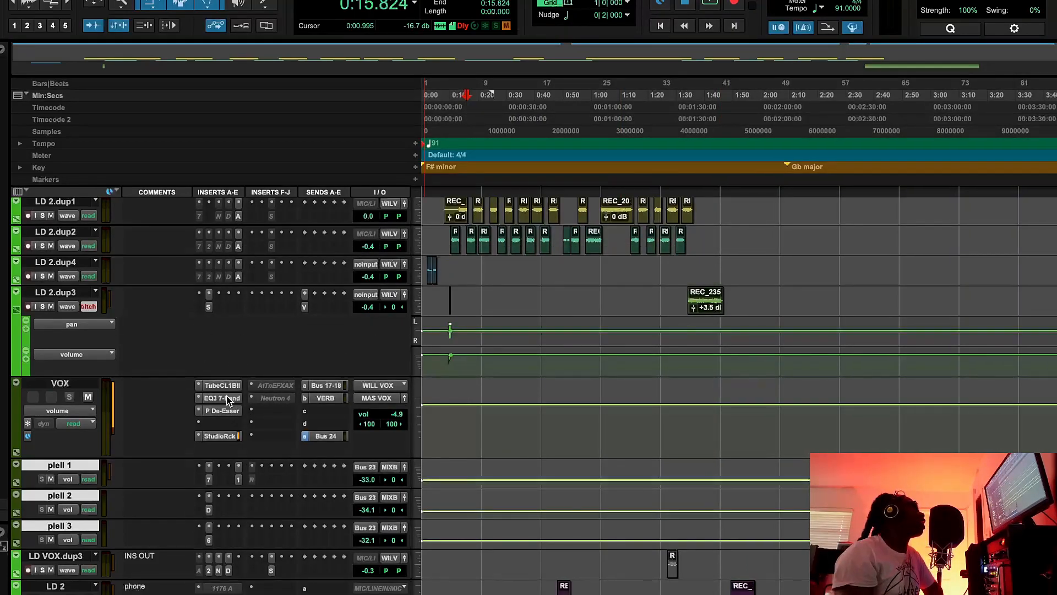
# Step: Open soothe2 from the StudioRack chain on the VOX track and view its settings
pyautogui.click(221, 436)
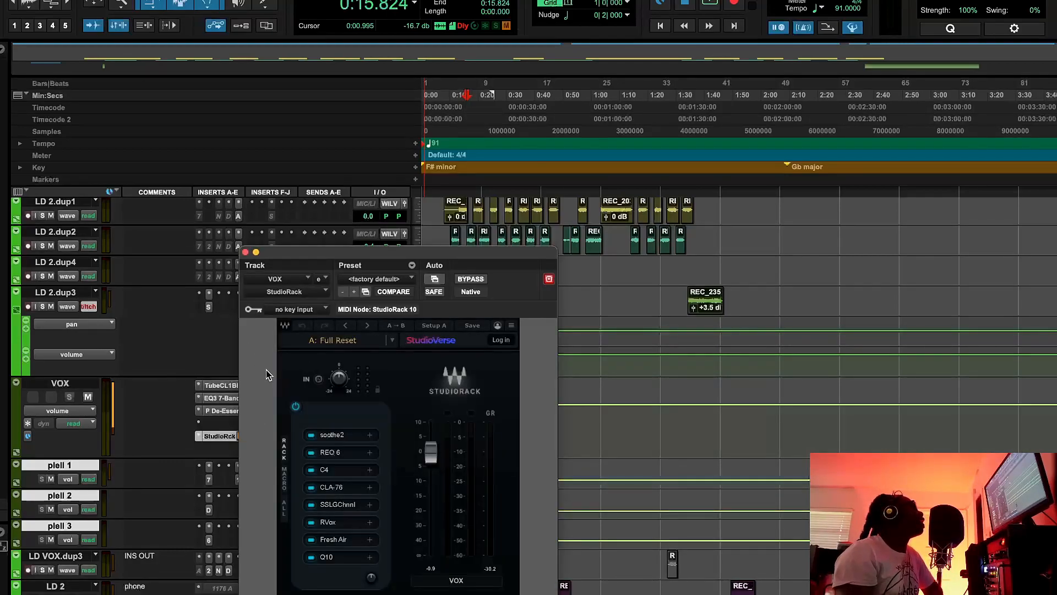
pyautogui.click(333, 435)
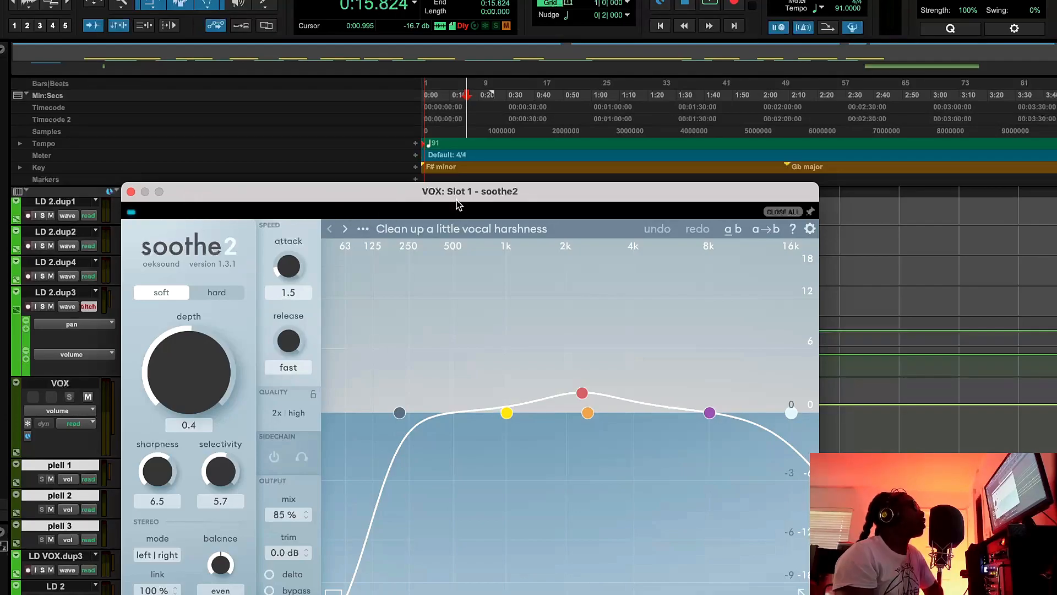
pyautogui.moveTo(455, 198); pyautogui.dragTo(422, 151)
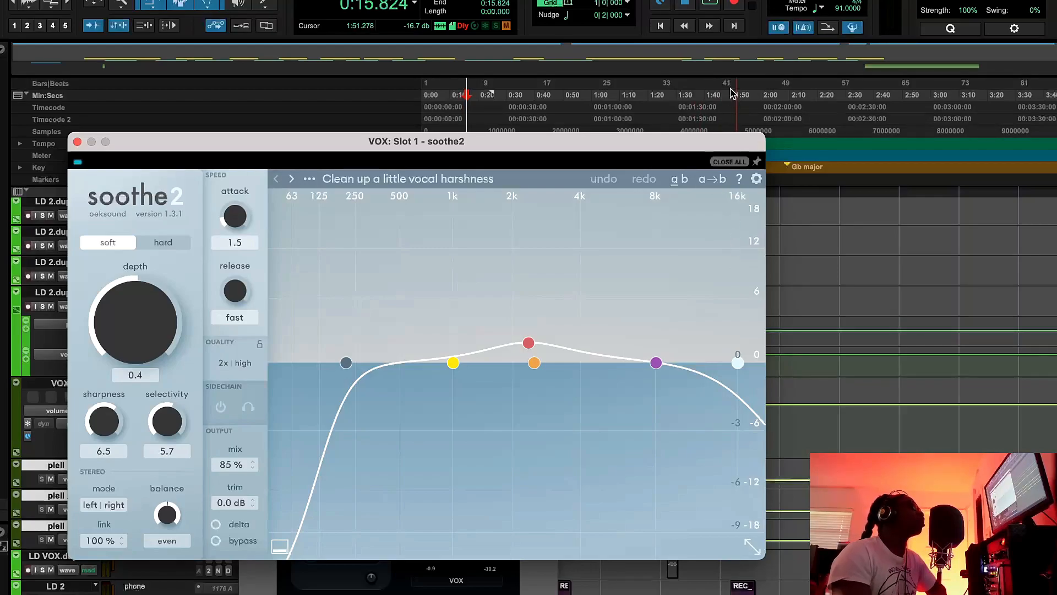
# Step: Play from about 0:23.7 to compare the vocals with soothe2 bypassed and active, leaving it enabled and closing it
pyautogui.click(490, 105)
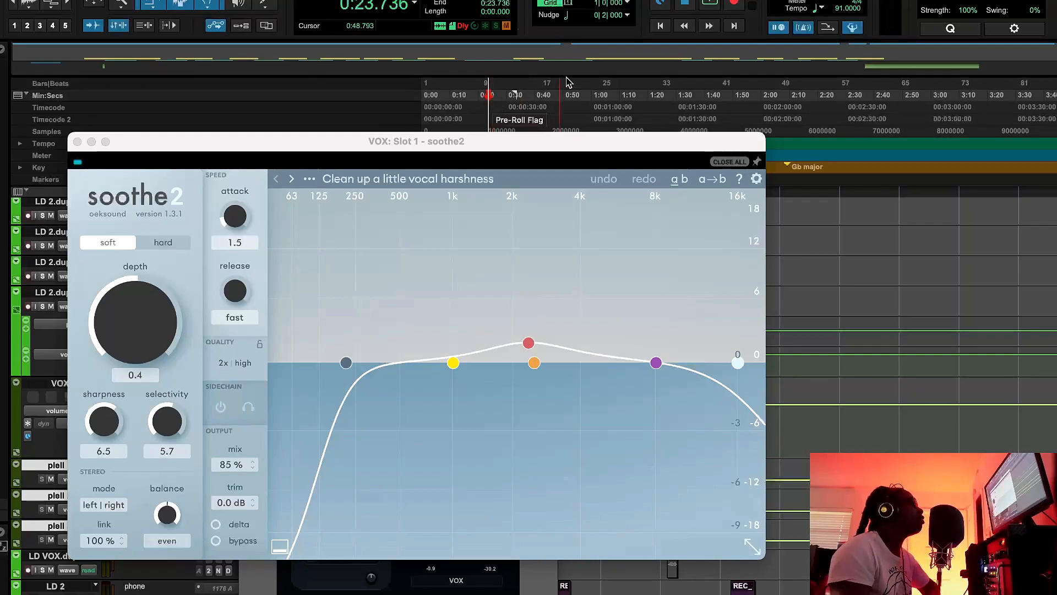
pyautogui.click(709, 7)
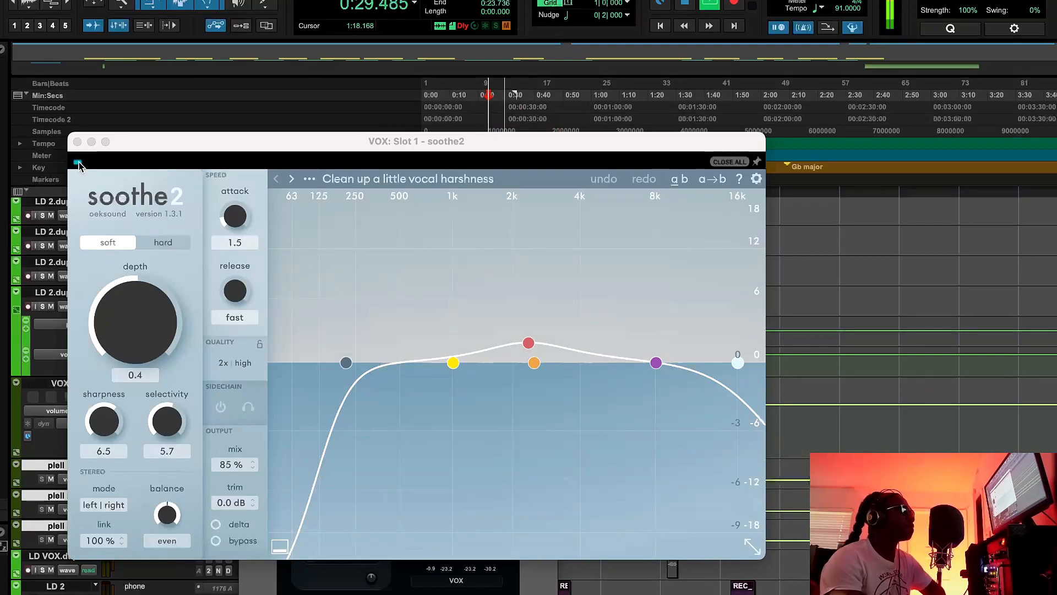
pyautogui.click(79, 166)
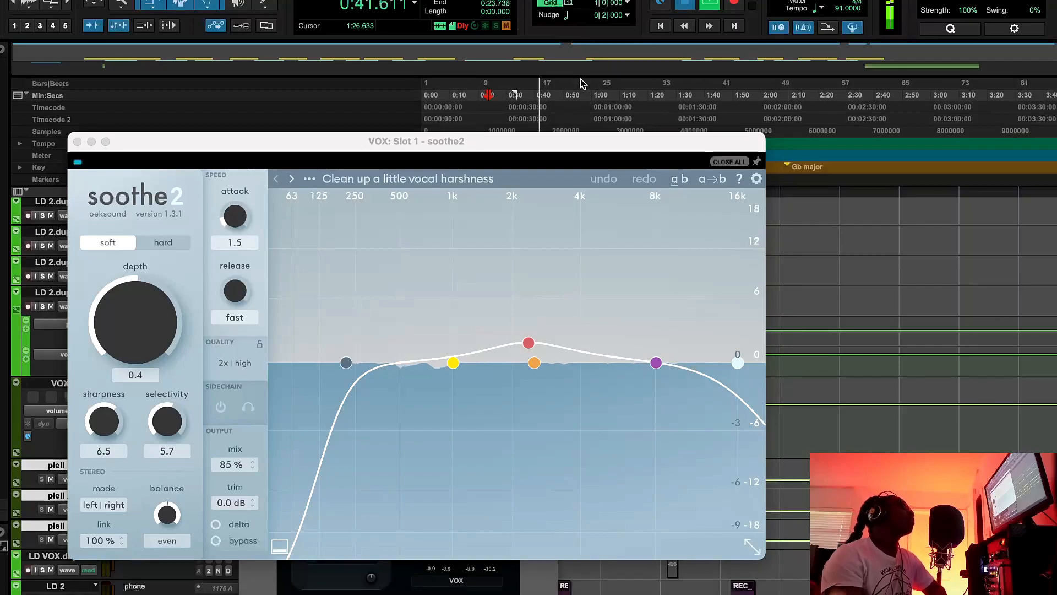
pyautogui.click(684, 5)
pyautogui.click(78, 142)
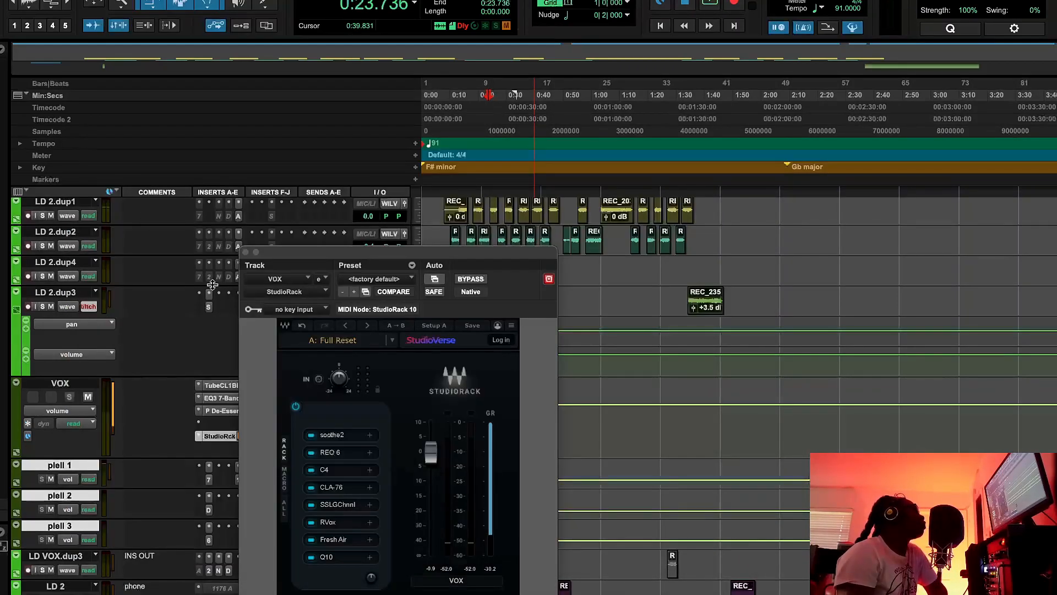
# Step: Return to the StudioRack chain on the VOX track and open REQ 6 to review its EQ curve and band settings
pyautogui.click(219, 399)
pyautogui.click(221, 437)
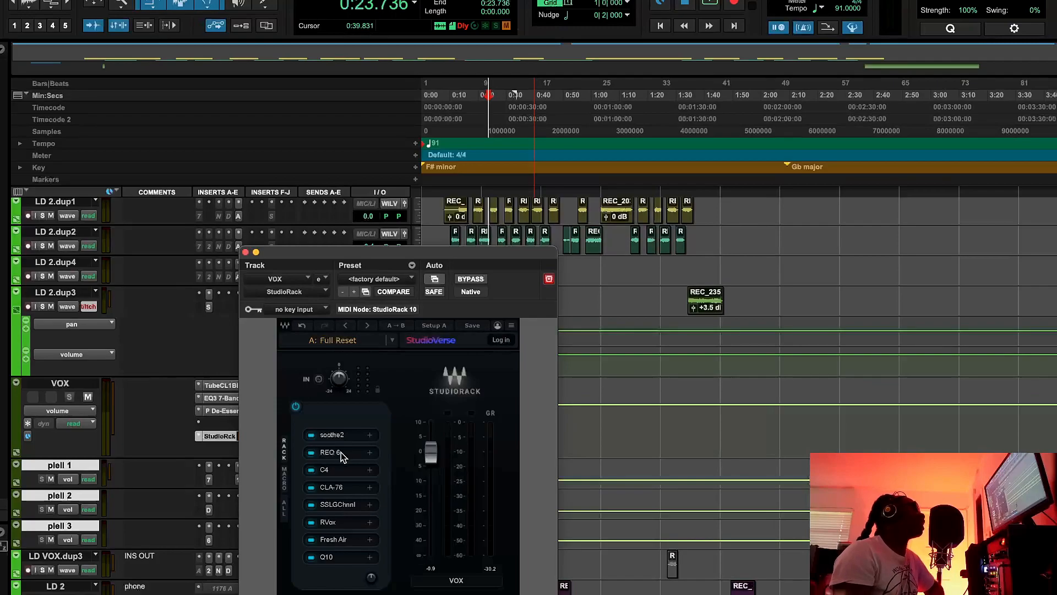
pyautogui.click(341, 451)
pyautogui.moveTo(563, 199); pyautogui.dragTo(459, 216)
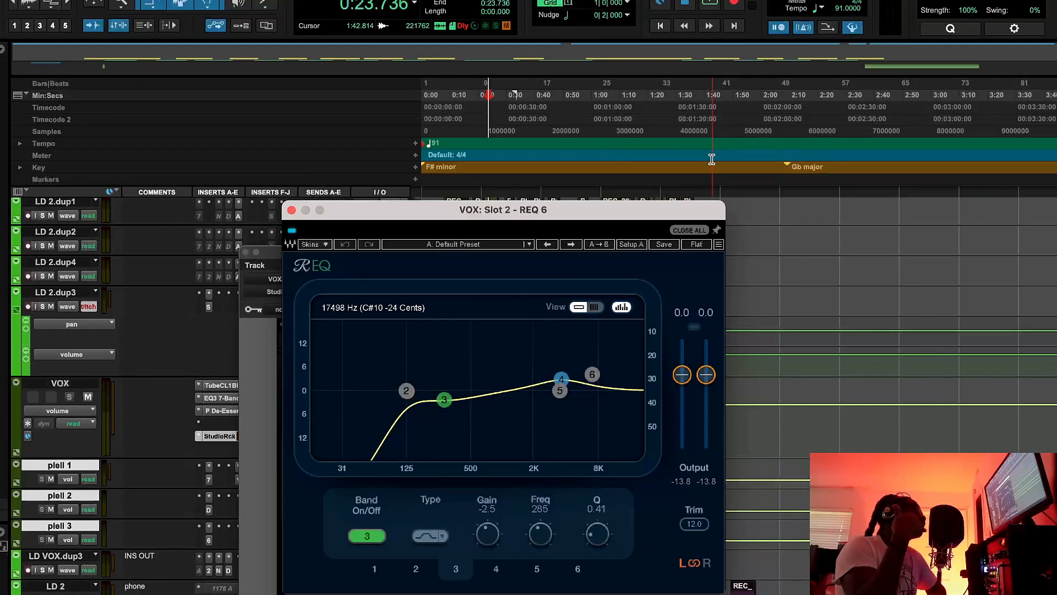
# Step: Compare the vocals during playback with REQ 6 bypassed and active, leaving the EQ enabled and closing it
pyautogui.press('space')
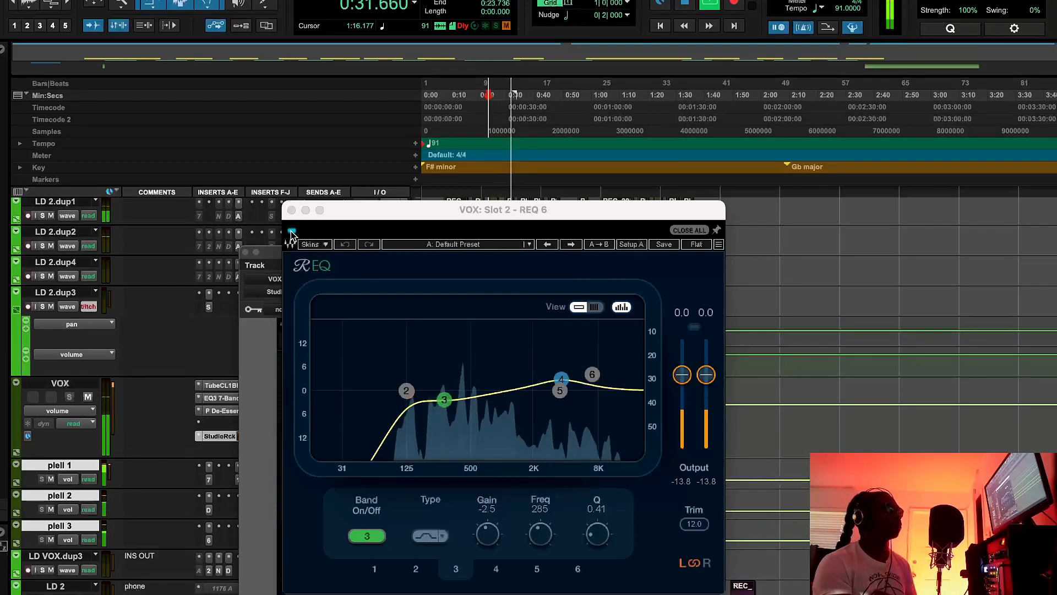
pyautogui.click(293, 234)
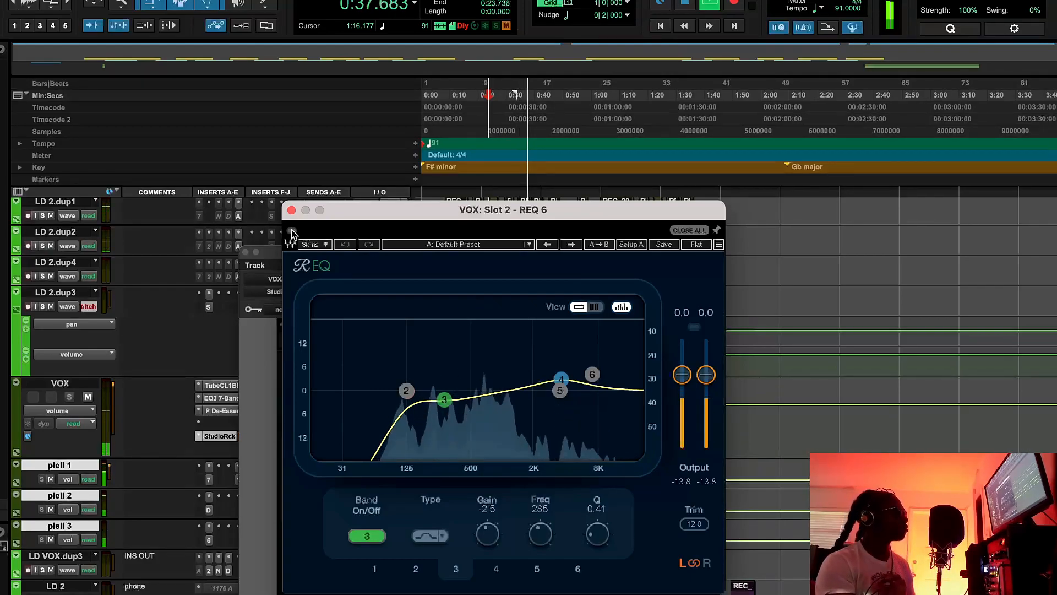
pyautogui.click(688, 1)
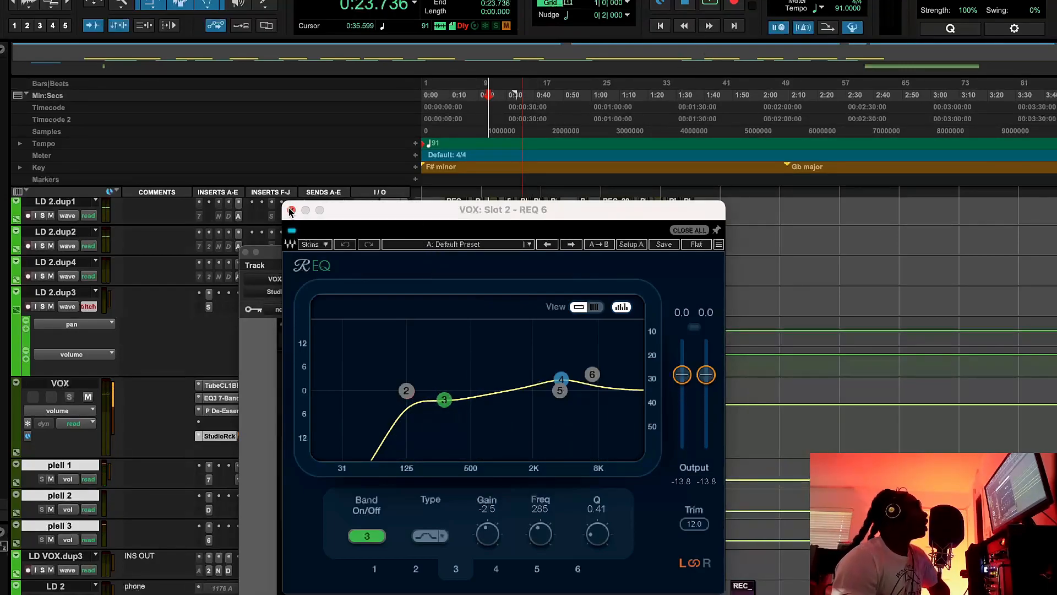
pyautogui.click(291, 209)
# Step: Open the C4 multiband processor from the StudioRack chain on the VOX track and review its band settings
pyautogui.click(331, 487)
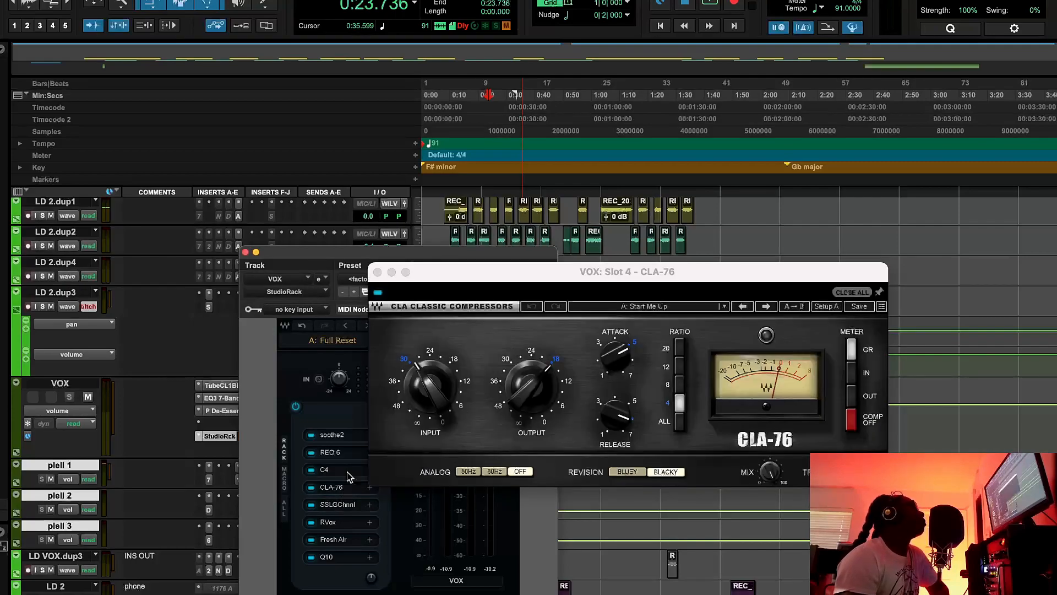
pyautogui.click(331, 469)
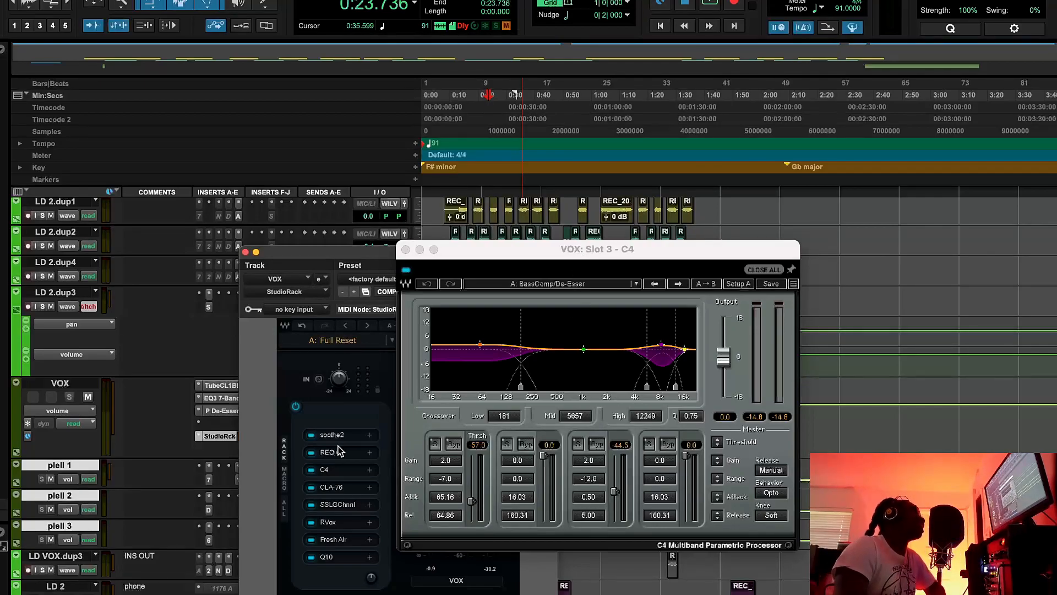
pyautogui.click(327, 452)
pyautogui.click(292, 213)
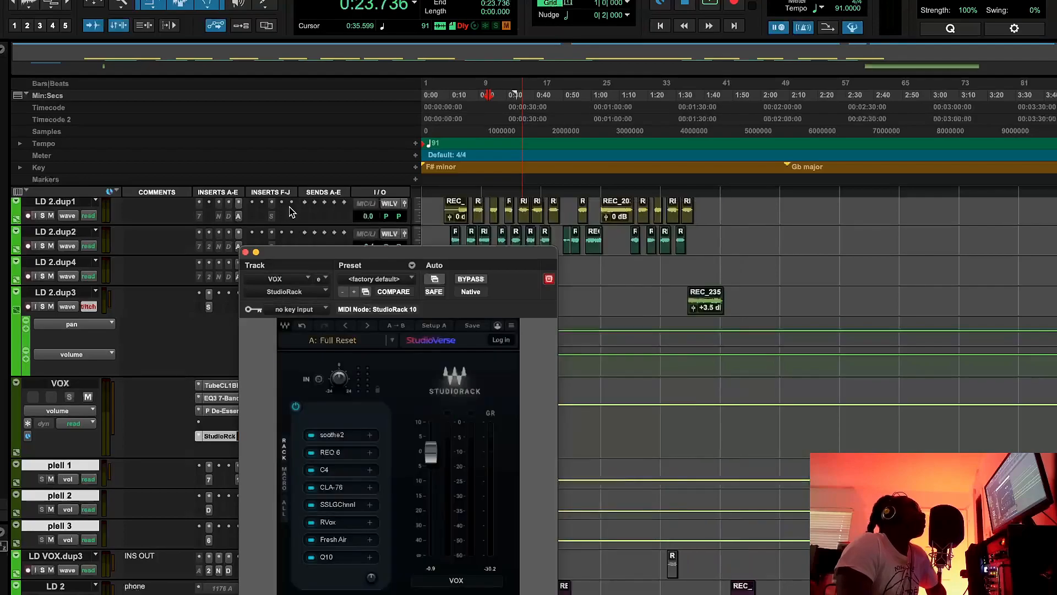
pyautogui.click(328, 469)
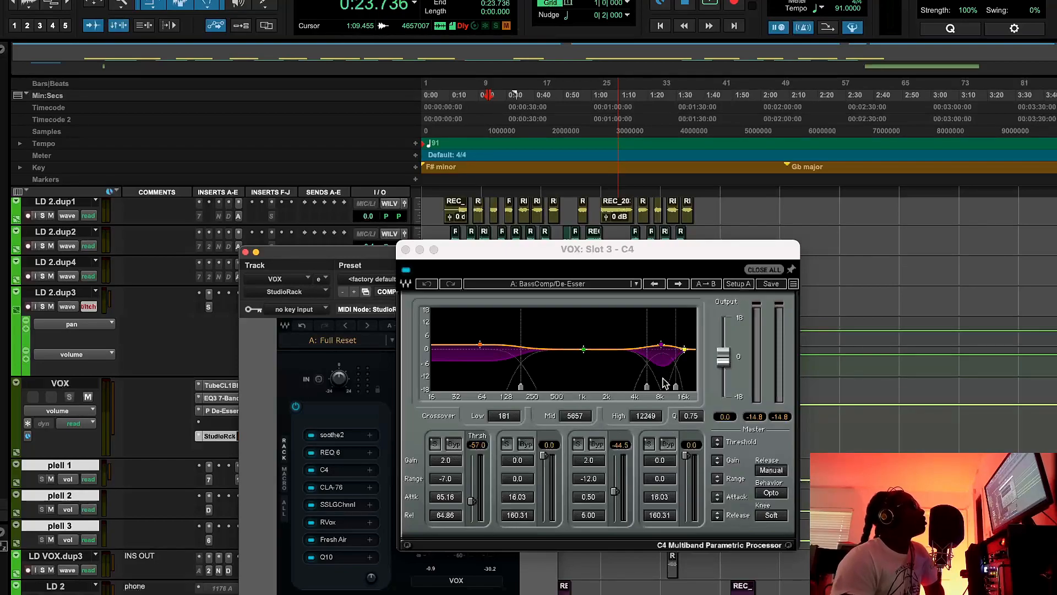
# Step: Compare the vocals during playback with the C4 bypassed and active, leaving it enabled and stopping playback
pyautogui.click(709, 4)
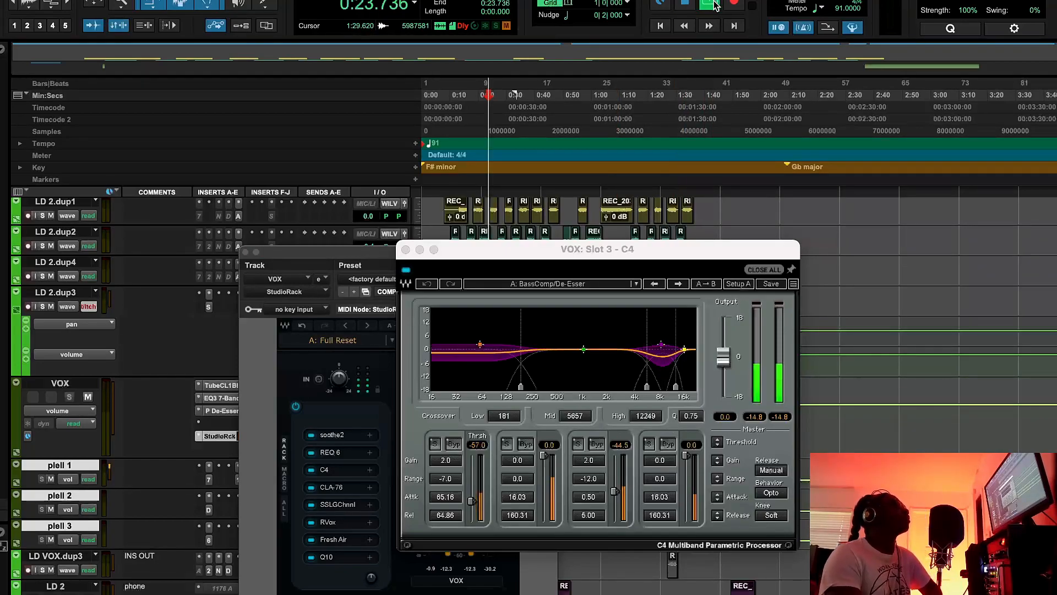
pyautogui.click(405, 272)
pyautogui.click(405, 271)
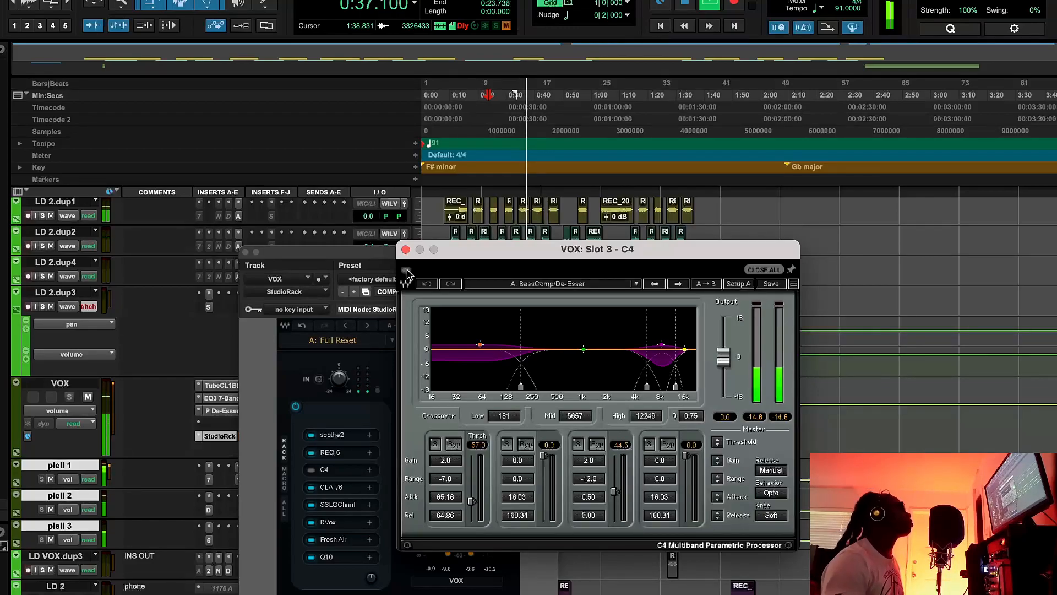
pyautogui.click(407, 271)
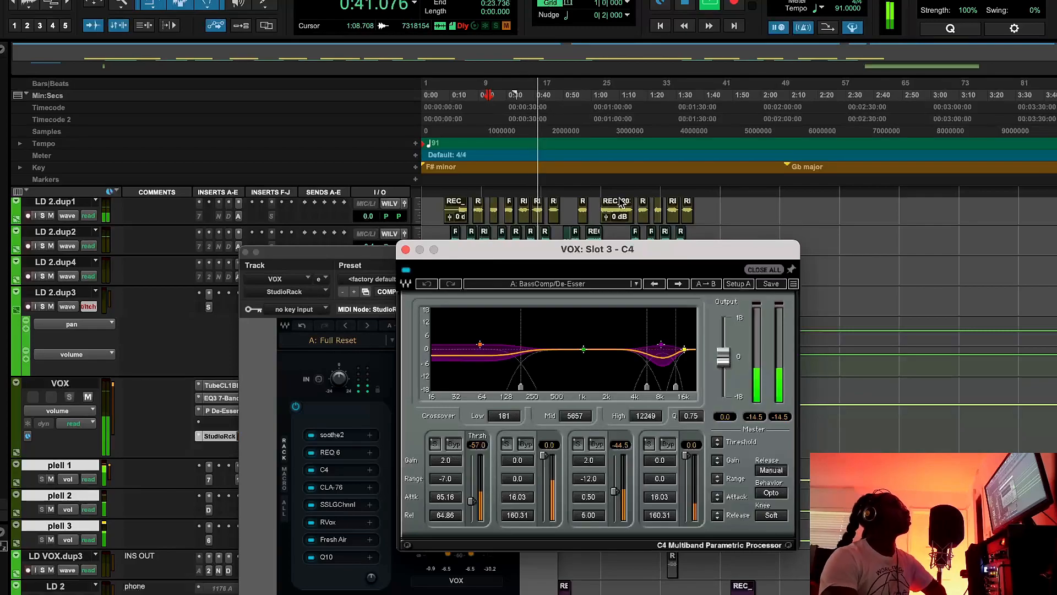
pyautogui.click(649, 102)
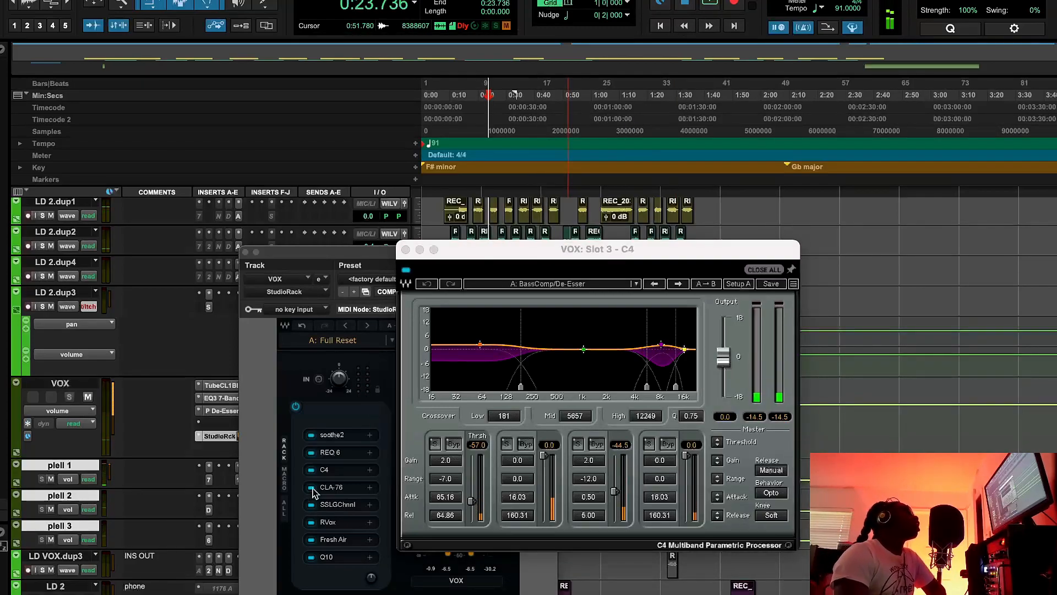
# Step: Open the CLA-76 compressor from the StudioRack chain on the VOX track and review its input, output, attack, release and ratio settings
pyautogui.click(334, 487)
pyautogui.moveTo(623, 274); pyautogui.dragTo(555, 330)
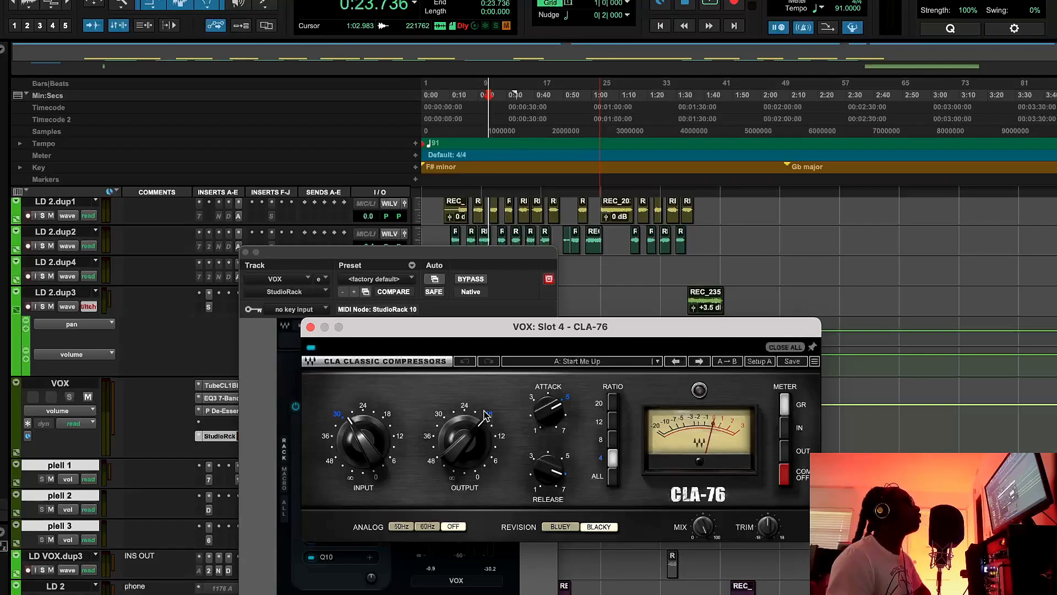
pyautogui.click(473, 254)
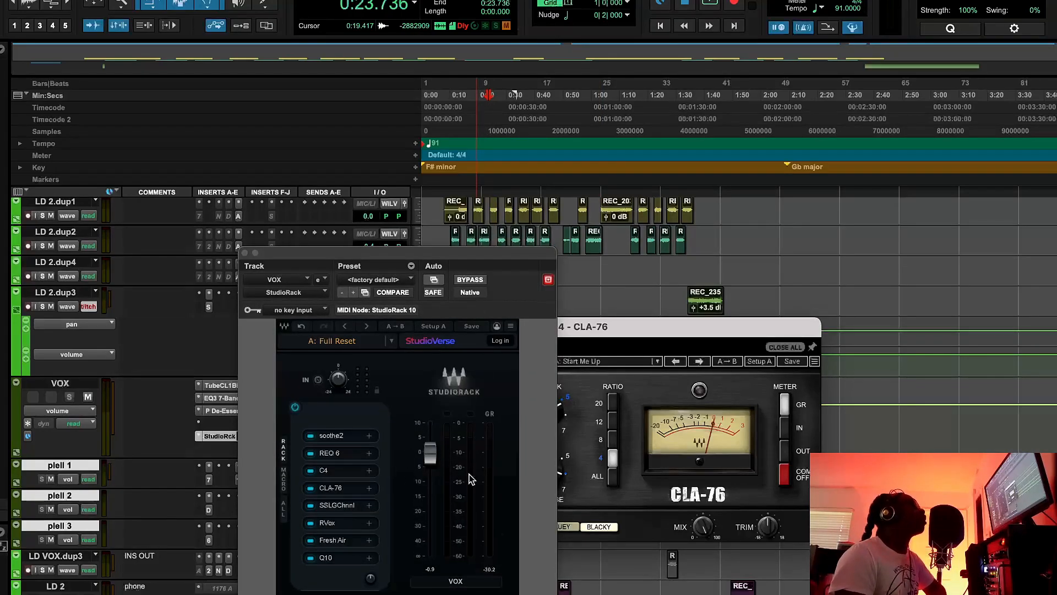
pyautogui.click(630, 330)
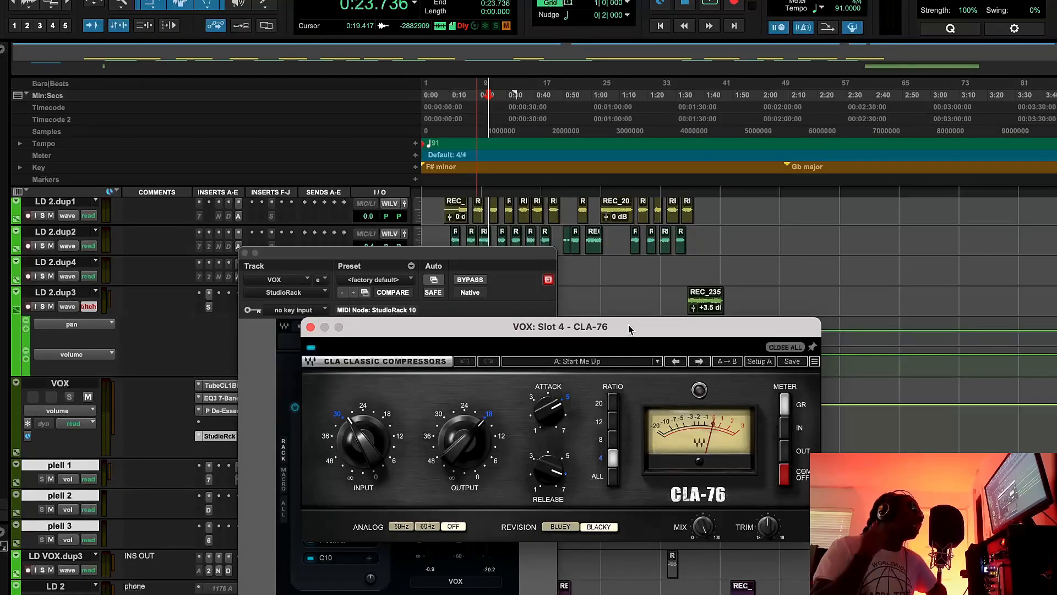
# Step: Play from about 0:31.6 to compare the vocals with the CLA-76 bypassed and active, leaving it enabled and closing it
pyautogui.click(512, 101)
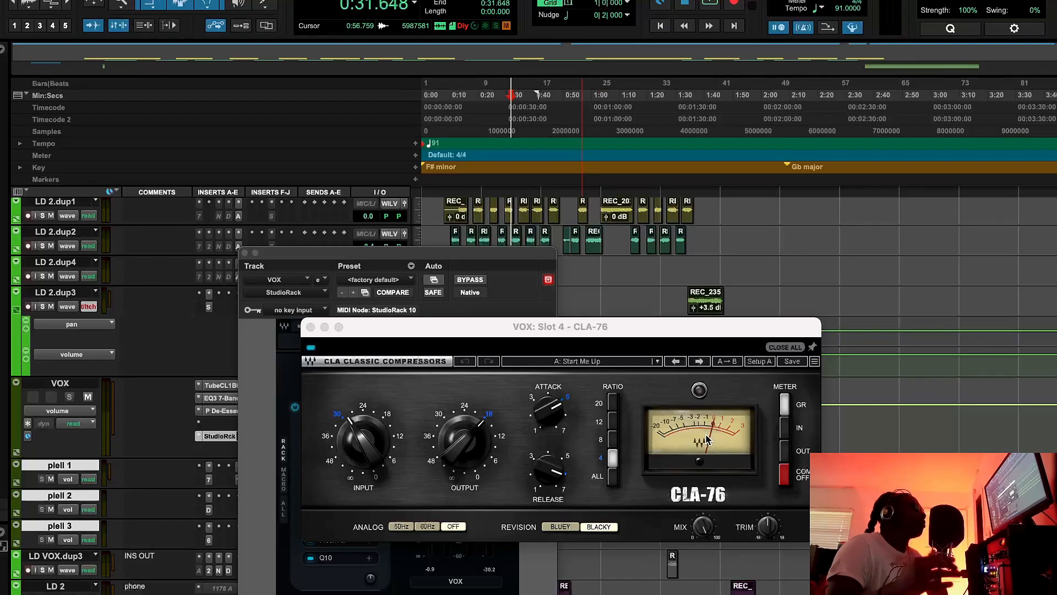
pyautogui.press('space')
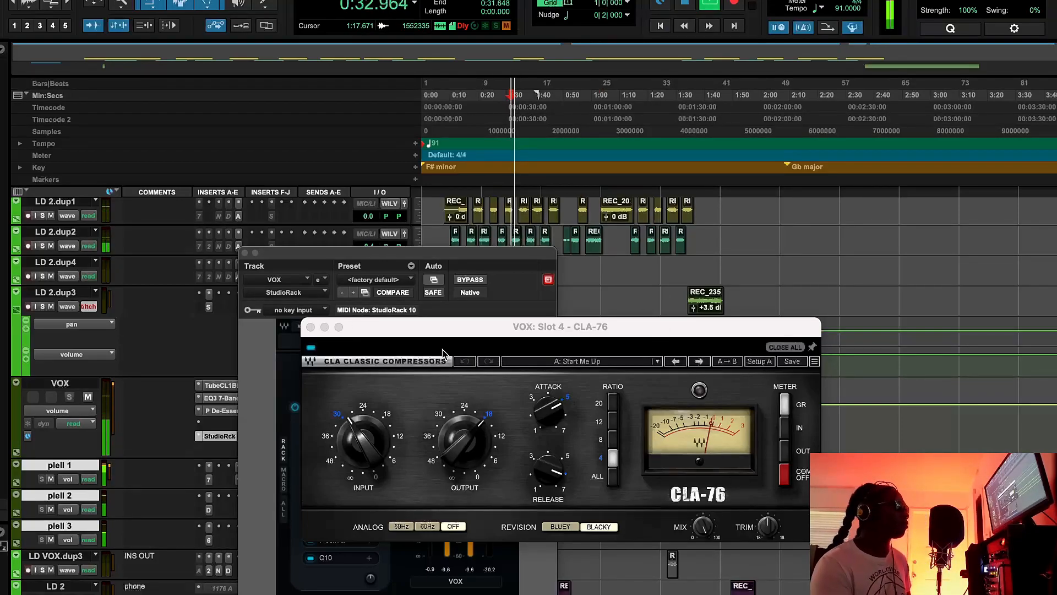
pyautogui.click(311, 349)
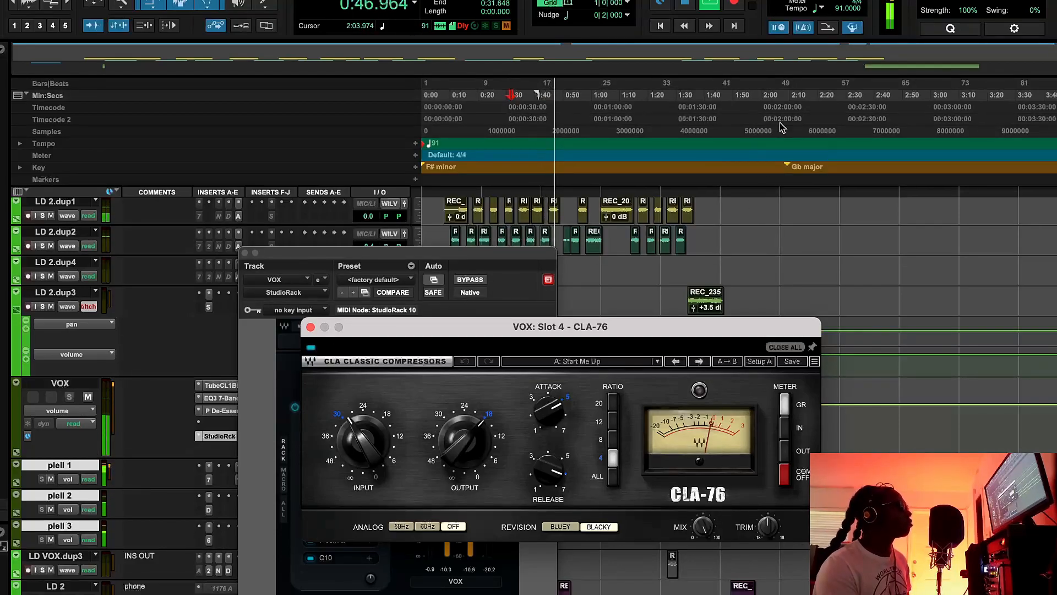
pyautogui.click(685, 5)
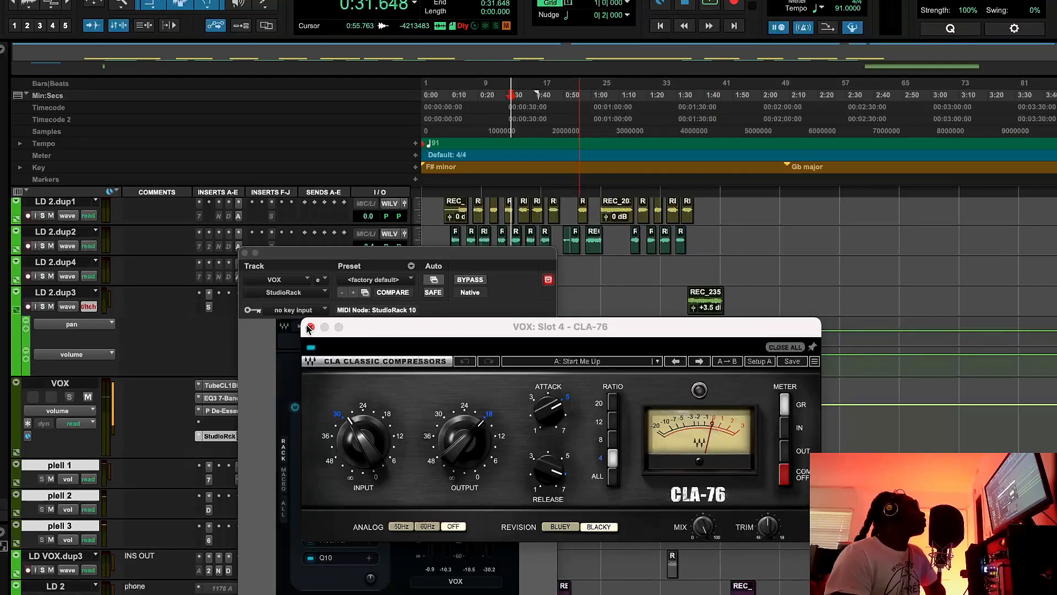
pyautogui.click(310, 328)
# Step: Open the SSLGChannel strip from the StudioRack chain on the VOX track and review its filter, EQ and compressor ratio settings
pyautogui.click(337, 505)
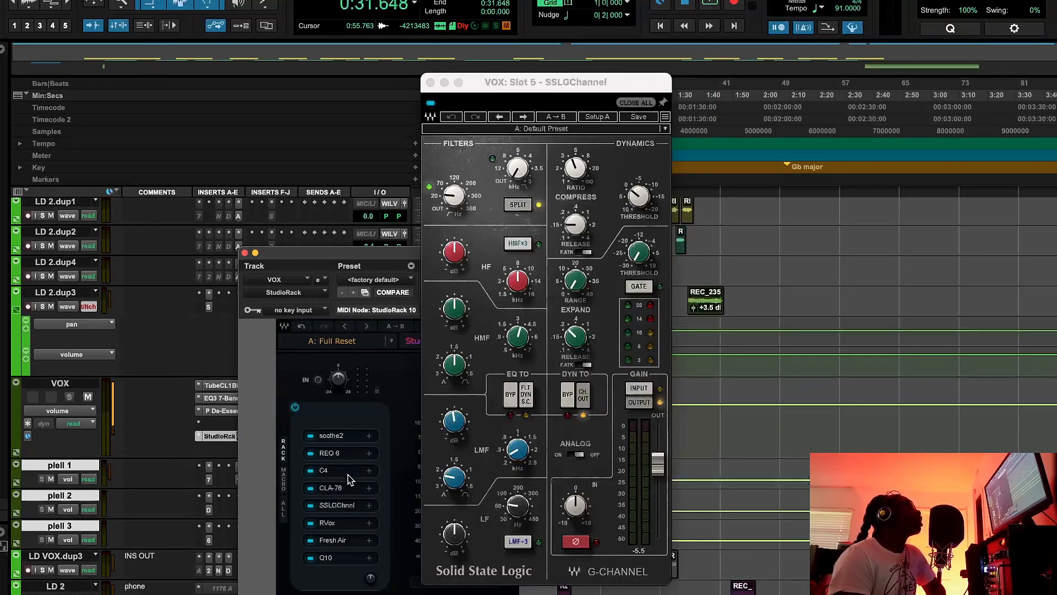
pyautogui.moveTo(575, 85); pyautogui.dragTo(489, 144)
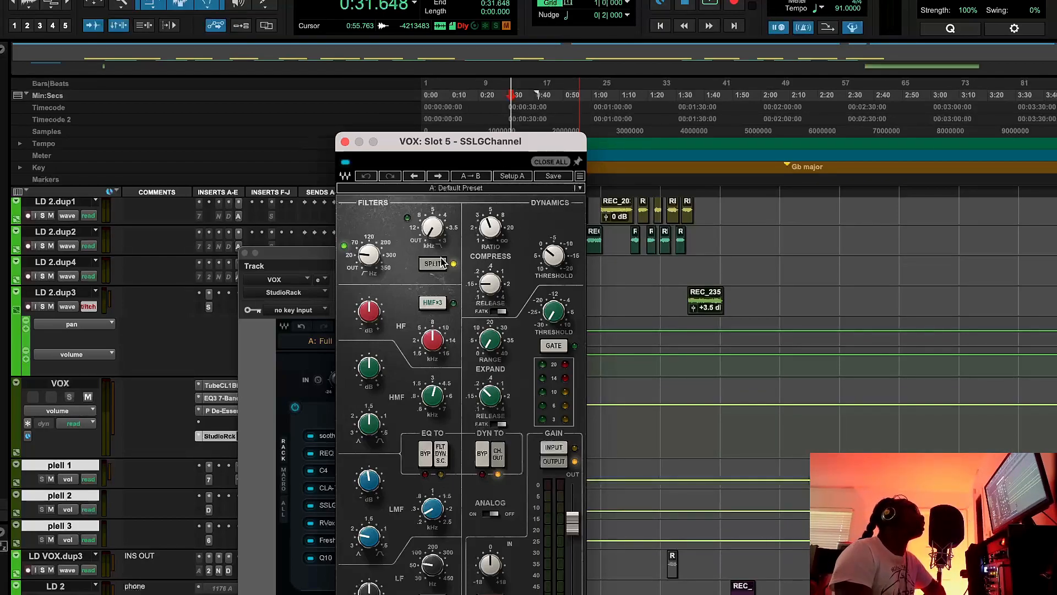
pyautogui.moveTo(366, 253)
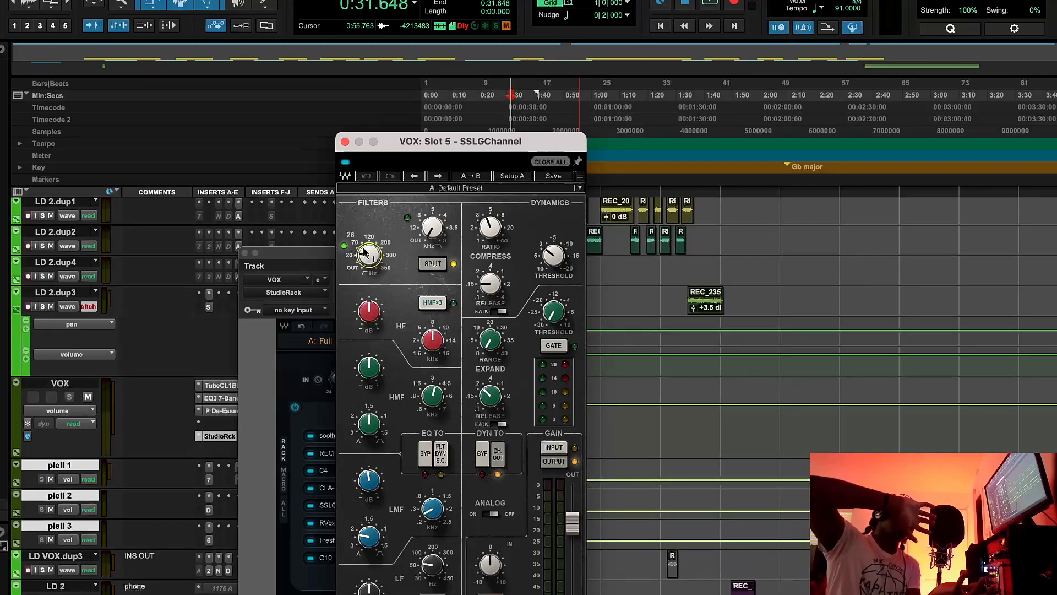
pyautogui.moveTo(370, 494)
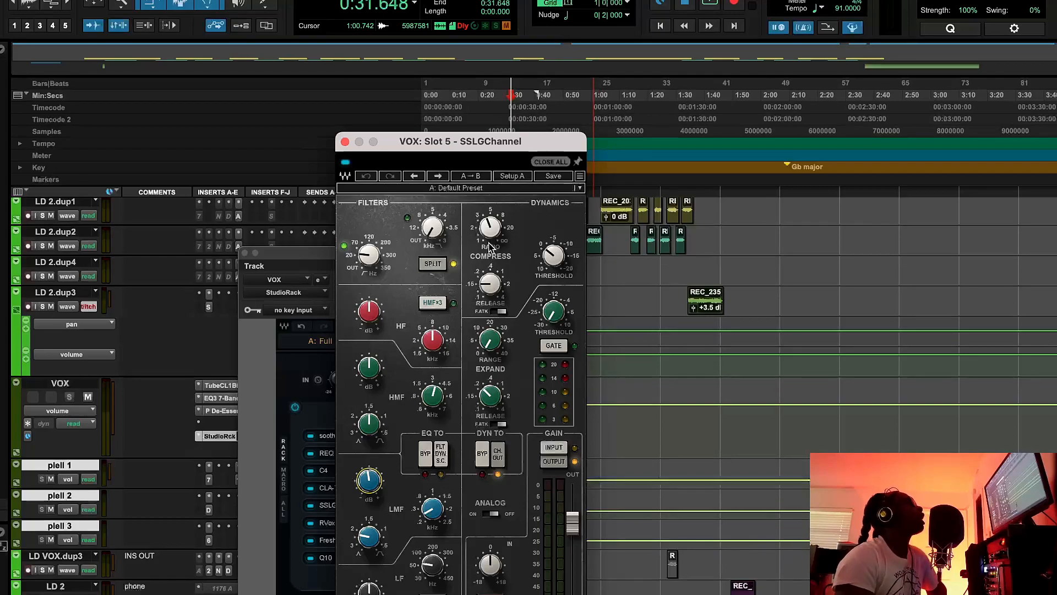
pyautogui.moveTo(490, 242)
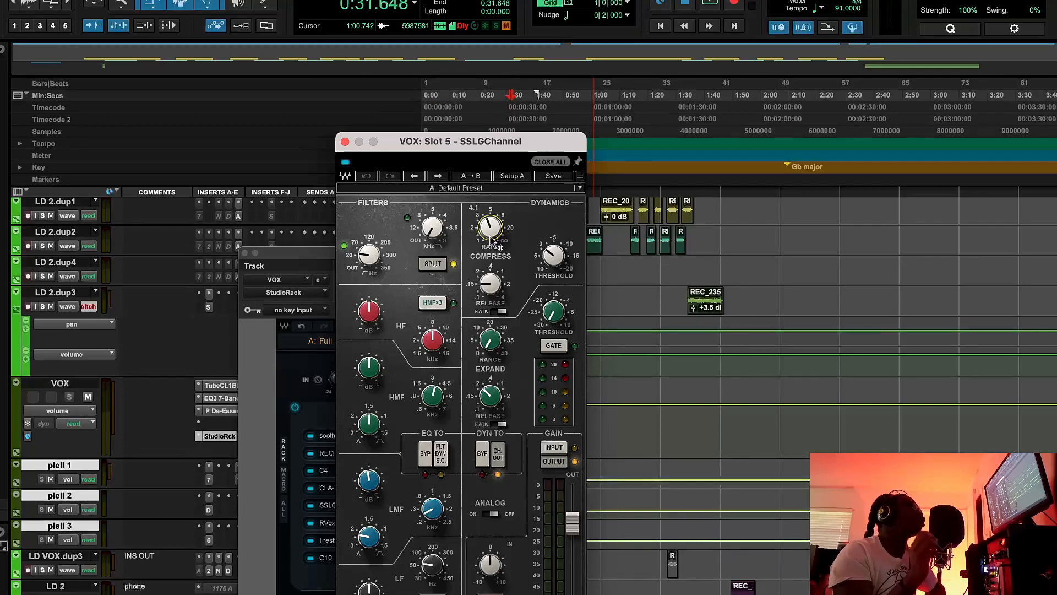
pyautogui.moveTo(502, 146); pyautogui.dragTo(700, 146)
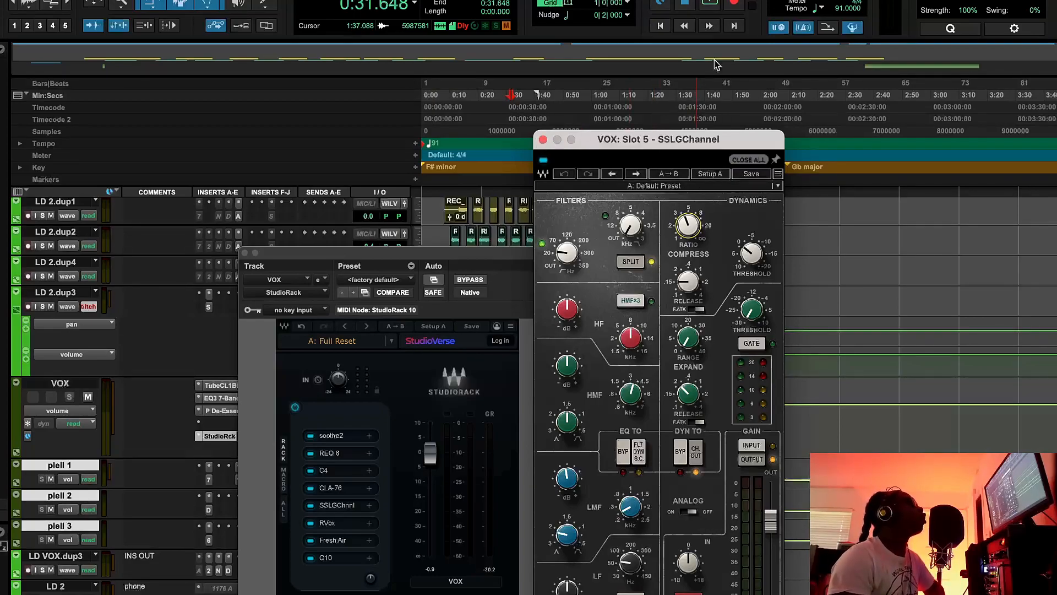
# Step: Play the vocals from about 0:31.6 and again from about 0:21, comparing them with the SSLGChannel bypassed and active, leaving it enabled
pyautogui.click(711, 5)
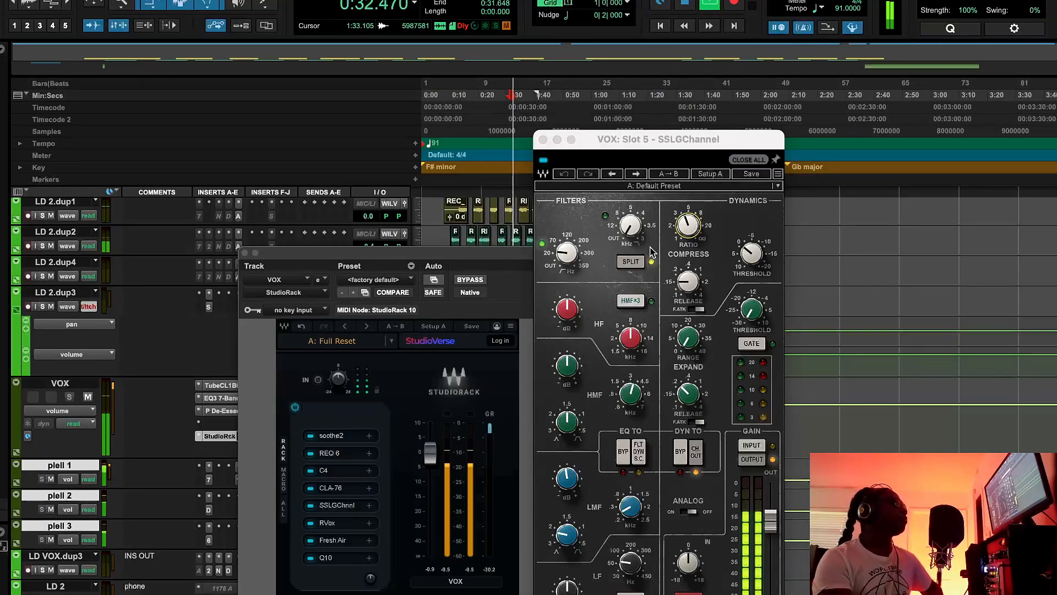
pyautogui.moveTo(650, 135)
pyautogui.mouseDown()
pyautogui.moveTo(605, 135)
pyautogui.moveTo(639, 134)
pyautogui.moveTo(637, 123)
pyautogui.mouseUp()
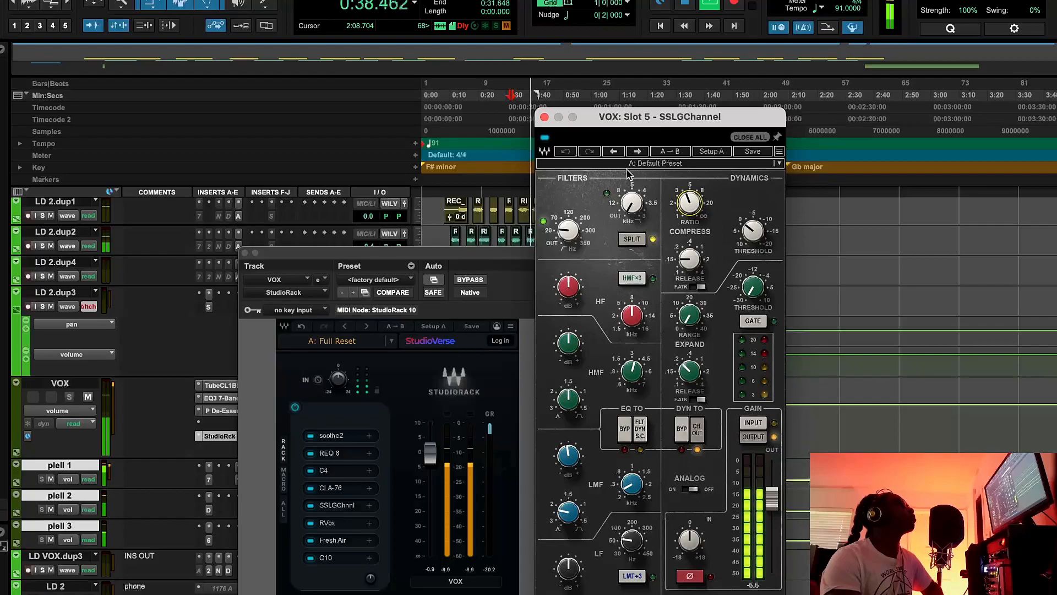
pyautogui.click(545, 138)
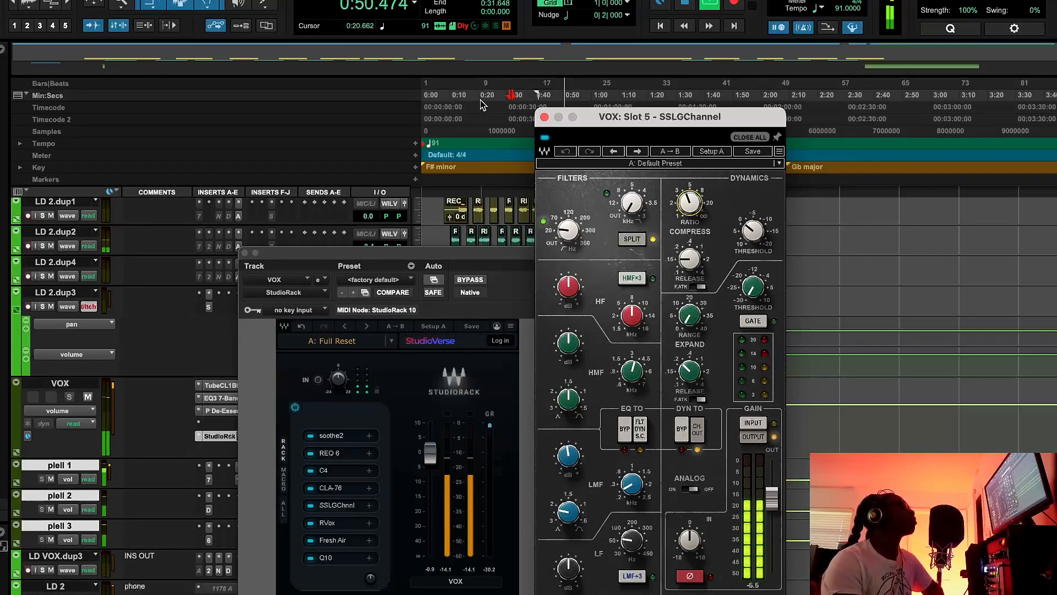
pyautogui.click(490, 114)
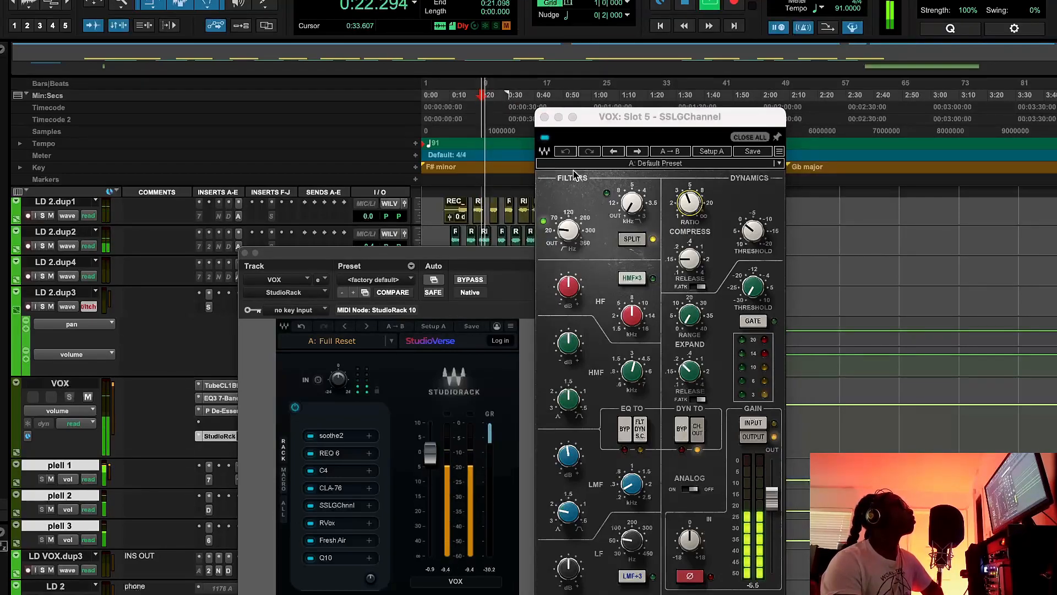
pyautogui.click(546, 138)
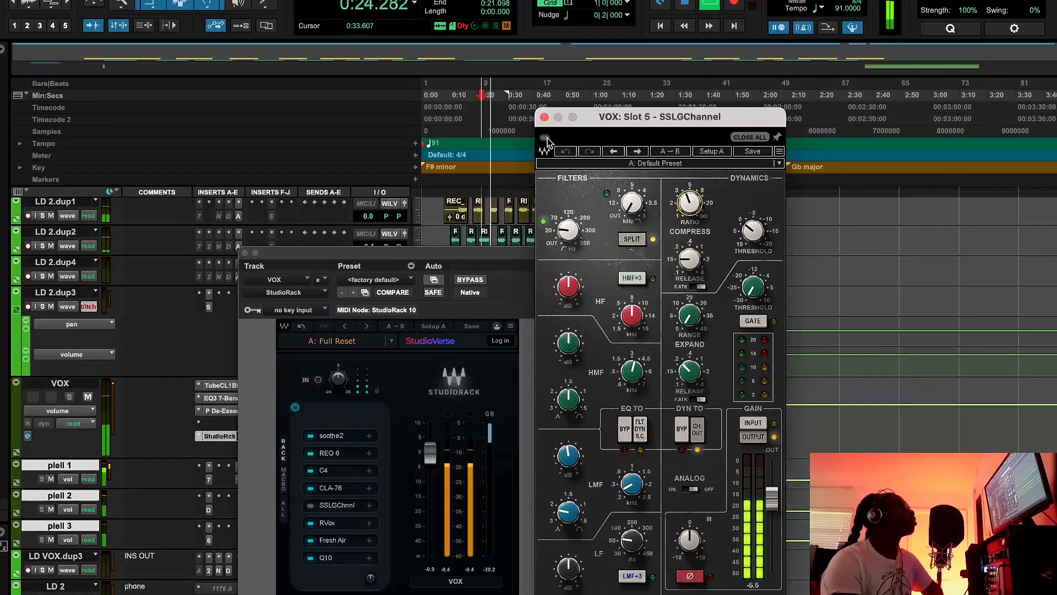
pyautogui.click(546, 138)
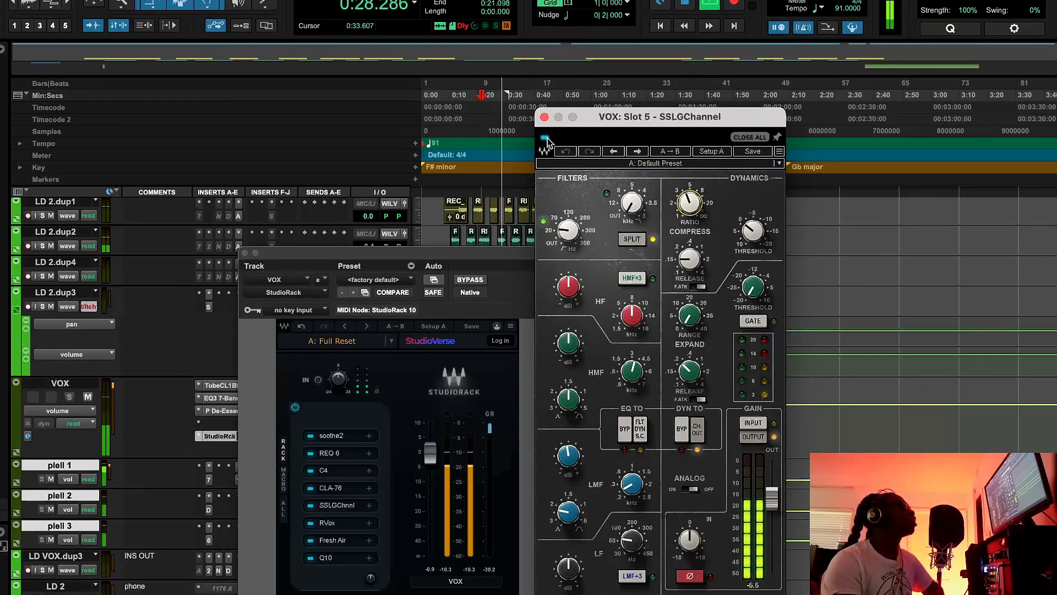
pyautogui.click(546, 138)
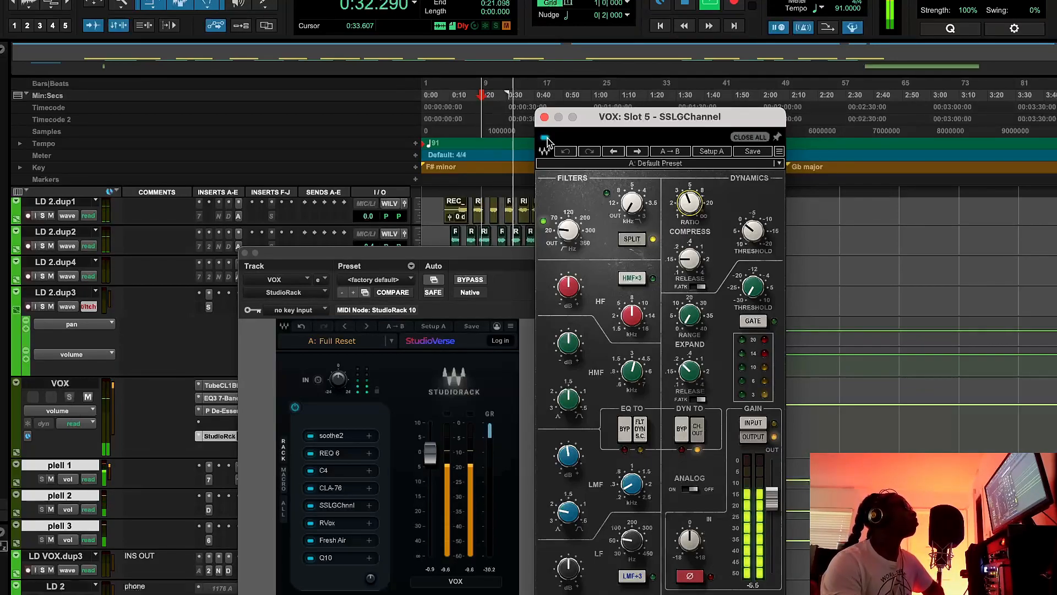
pyautogui.click(546, 137)
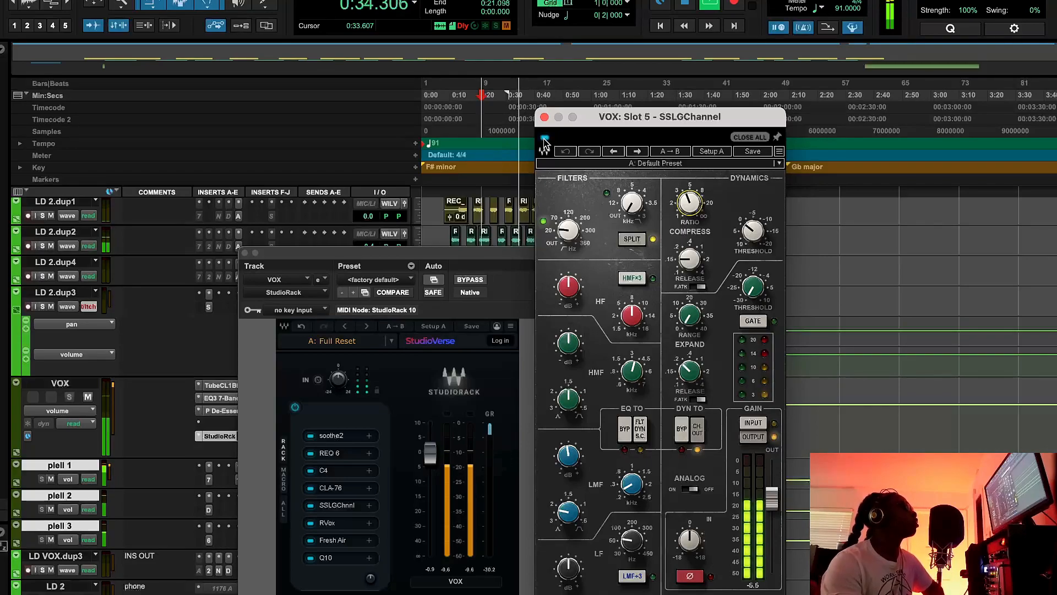
# Step: Open RVox from the StudioRack chain on the VOX track, review its gate, compression and gain settings, and close it
pyautogui.click(327, 523)
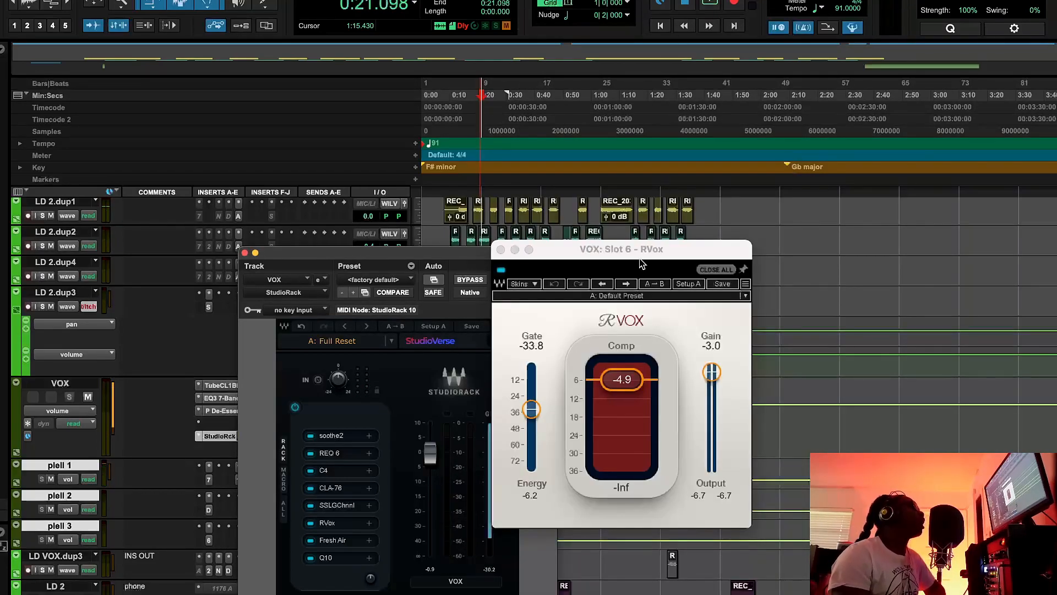
pyautogui.moveTo(645, 255); pyautogui.dragTo(549, 274)
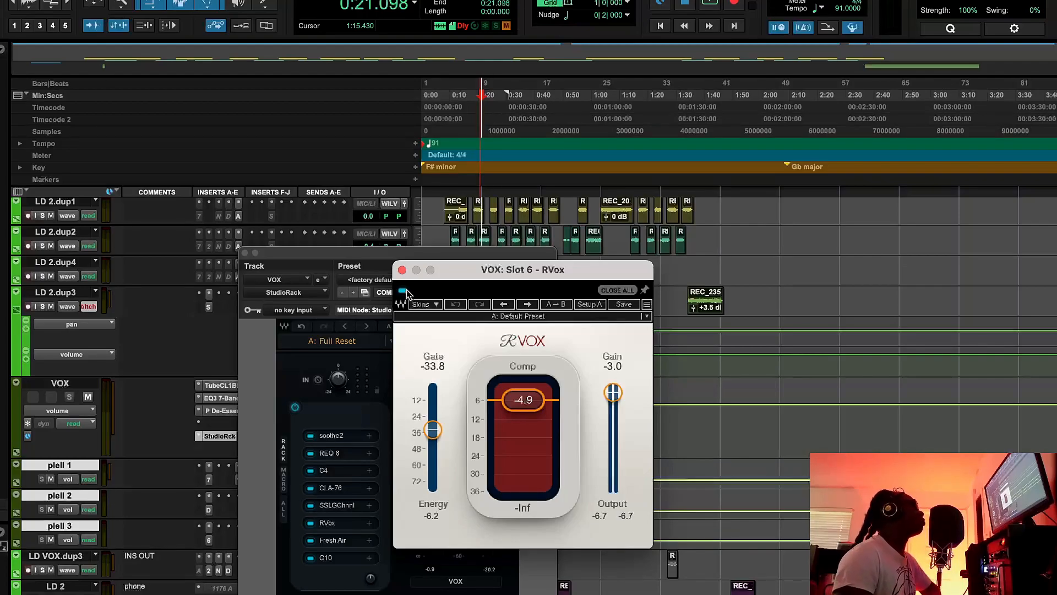
pyautogui.click(402, 271)
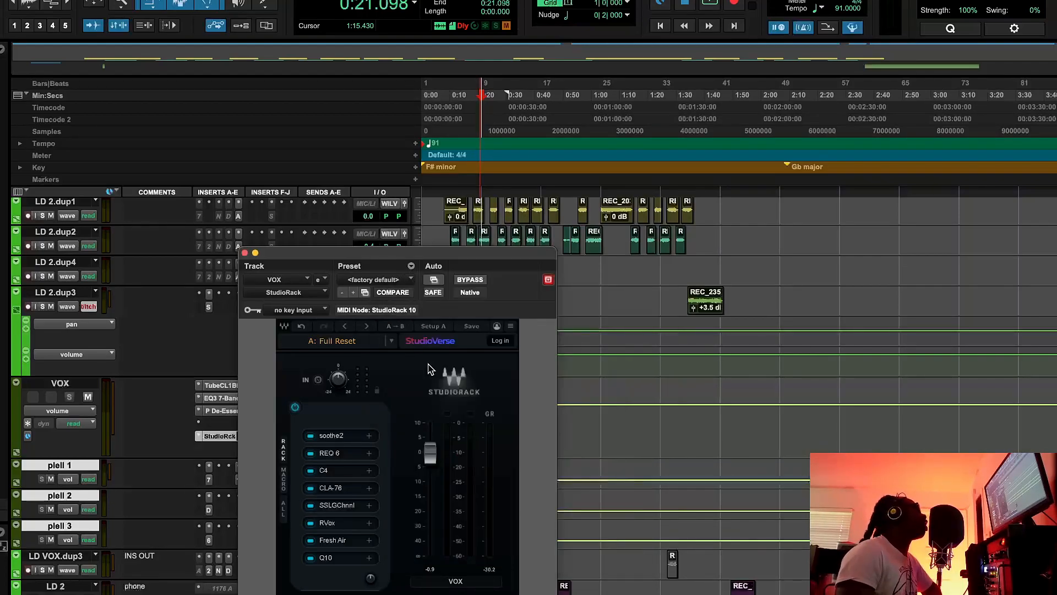
# Step: Open Fresh Air from the StudioRack chain on the VOX track and review its Mid Air, High Air and Trim settings
pyautogui.click(338, 540)
pyautogui.moveTo(560, 168); pyautogui.dragTo(564, 283)
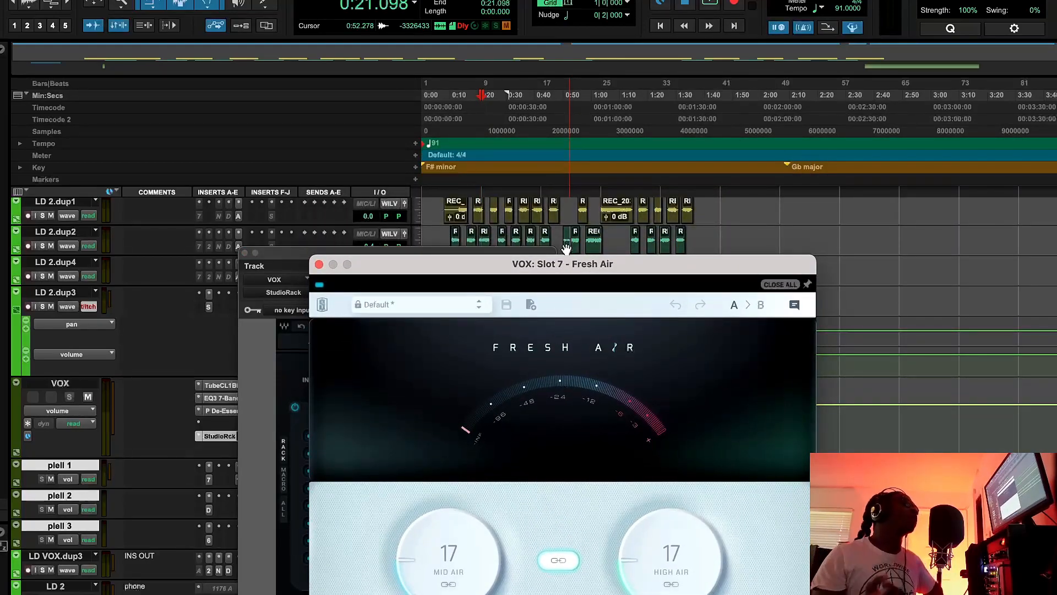
pyautogui.moveTo(587, 268); pyautogui.dragTo(571, 169)
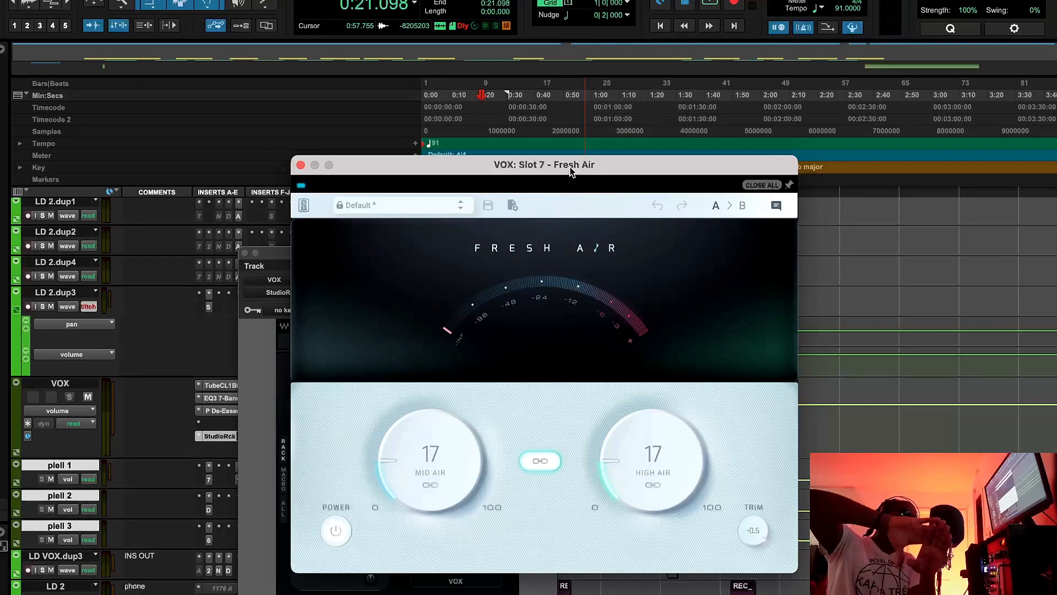
# Step: Compare the vocals during playback from about 0:21 with Fresh Air bypassed and active, leaving it enabled, stopping playback and closing the plug-in
pyautogui.click(712, 6)
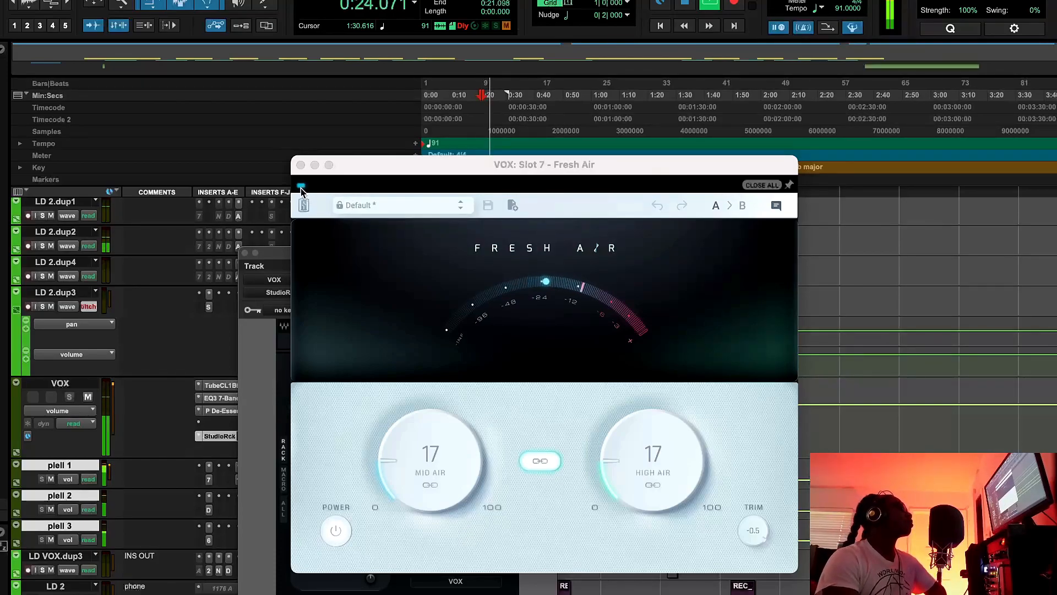
pyautogui.moveTo(366, 173); pyautogui.dragTo(428, 169)
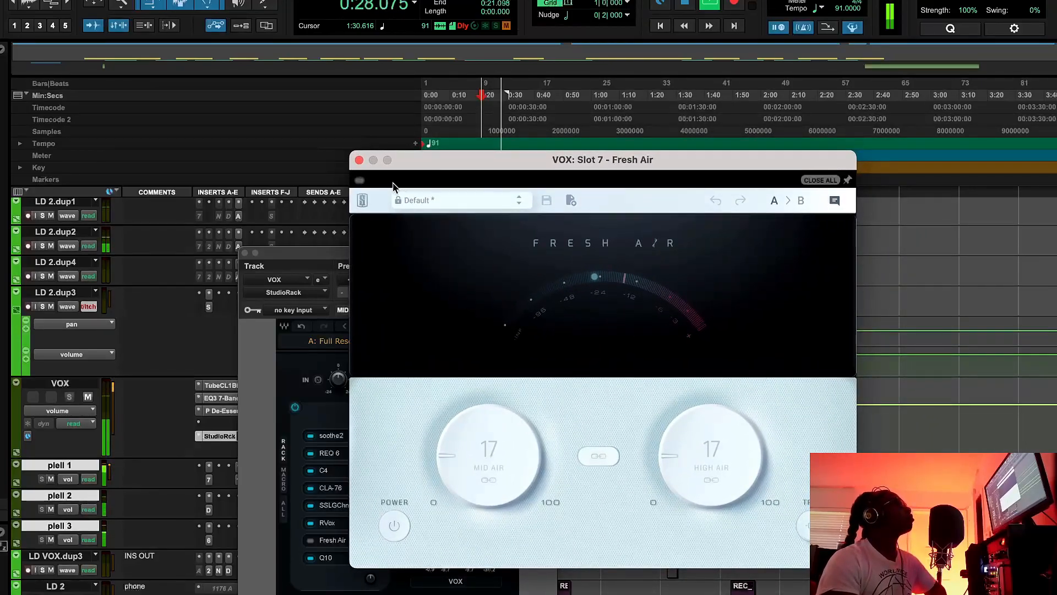
pyautogui.click(359, 181)
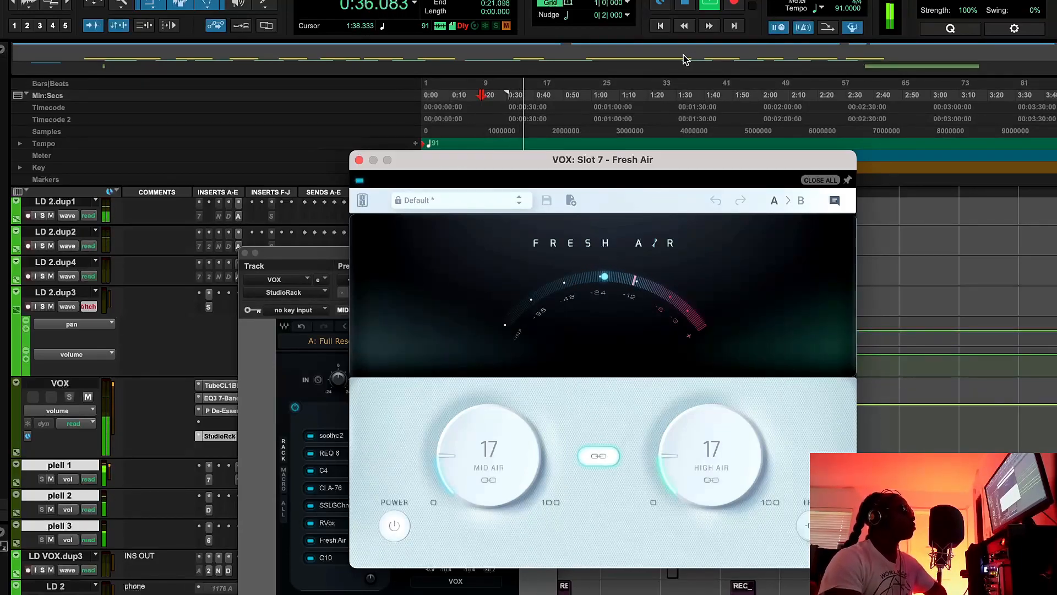
pyautogui.click(359, 181)
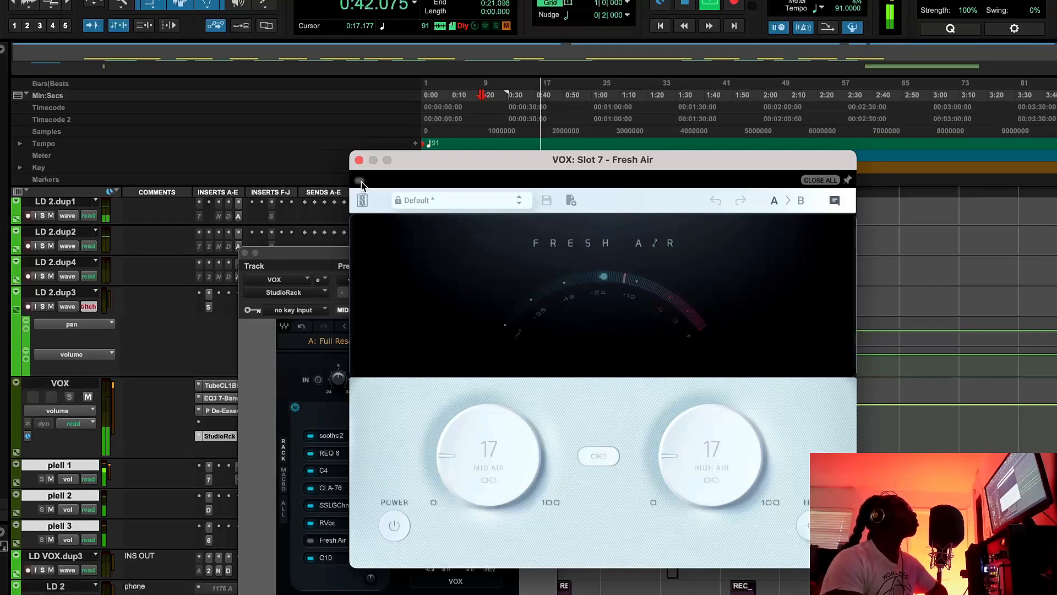
pyautogui.click(359, 182)
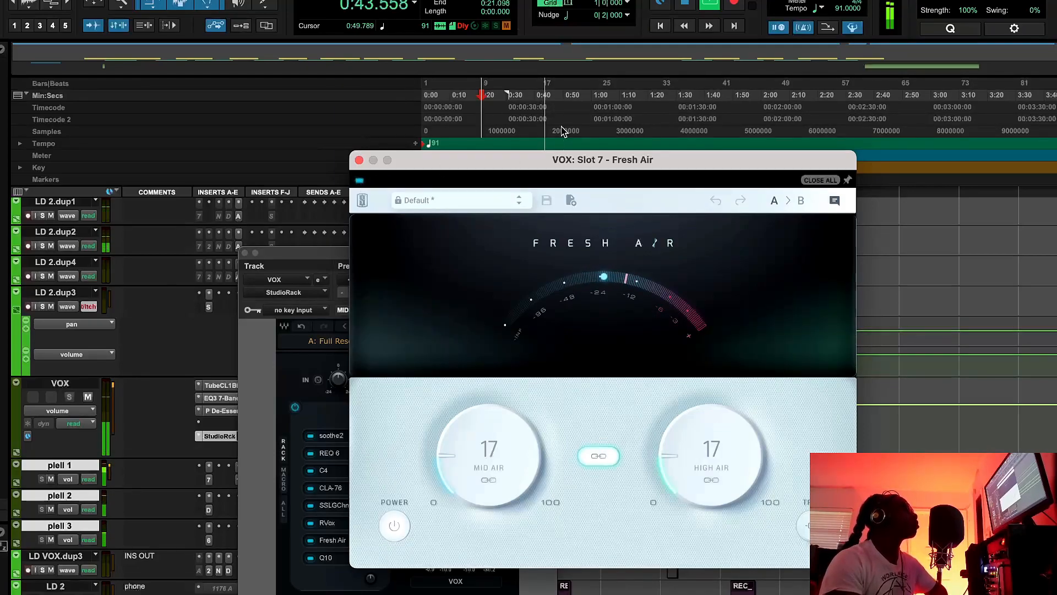
pyautogui.click(685, 5)
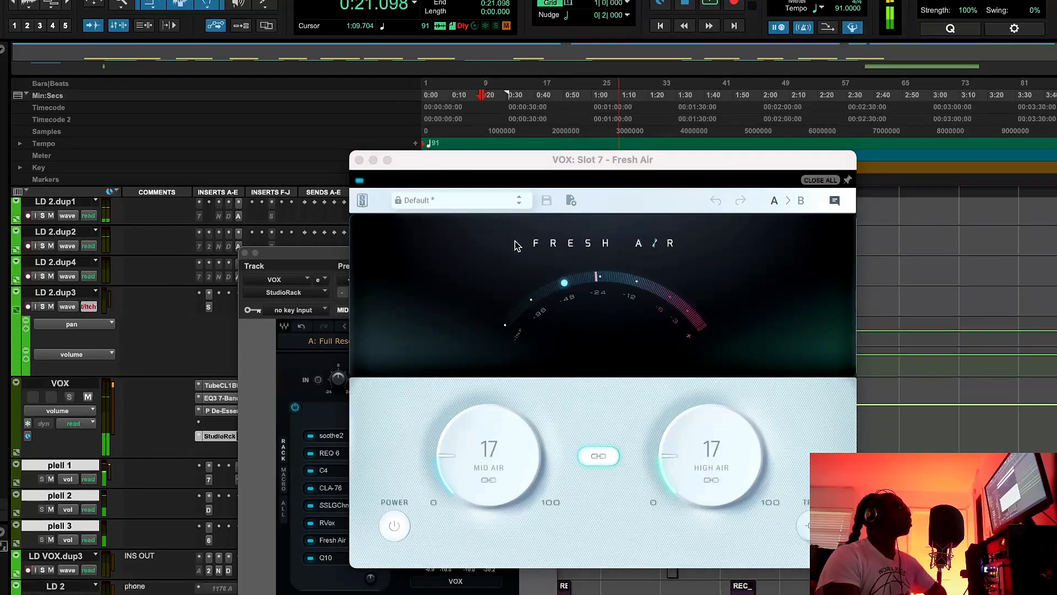
pyautogui.click(359, 160)
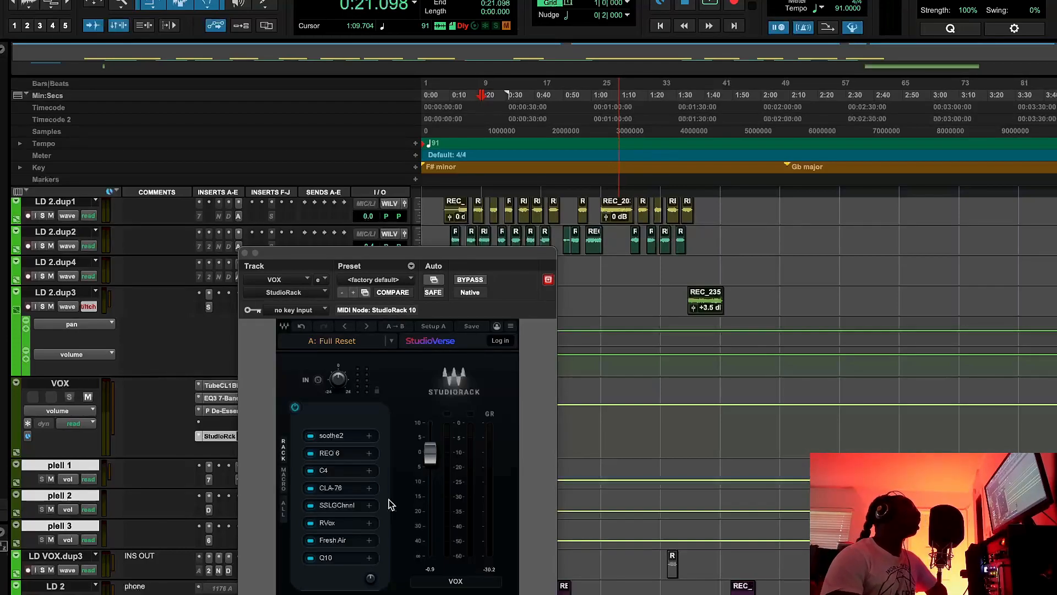
# Step: Open the Q10 equalizer from the StudioRack chain, review its band 3 cut, and close both Q10 and StudioRack
pyautogui.click(337, 563)
pyautogui.click(337, 558)
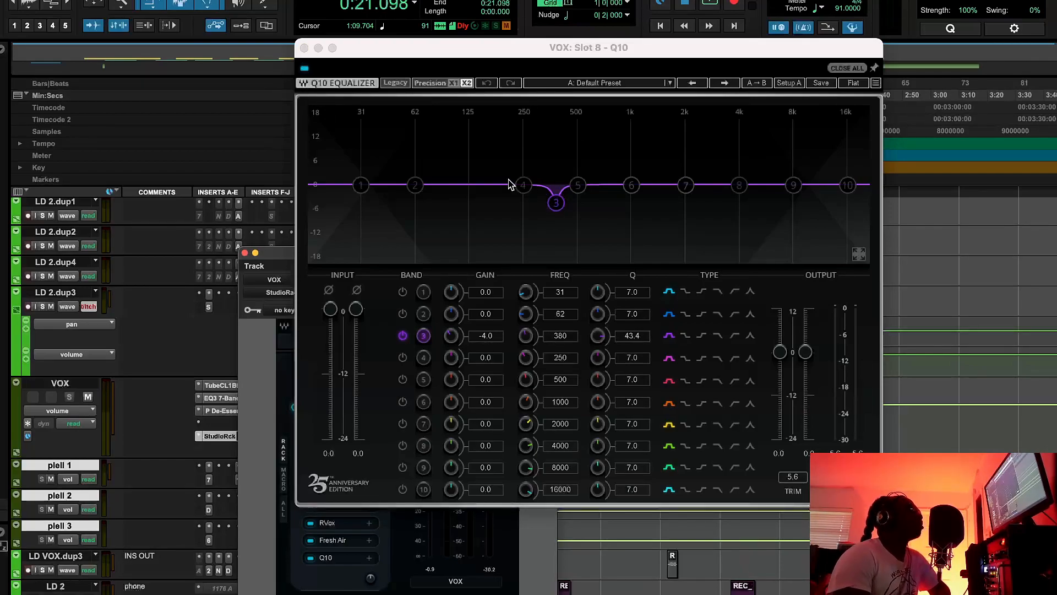
pyautogui.click(304, 48)
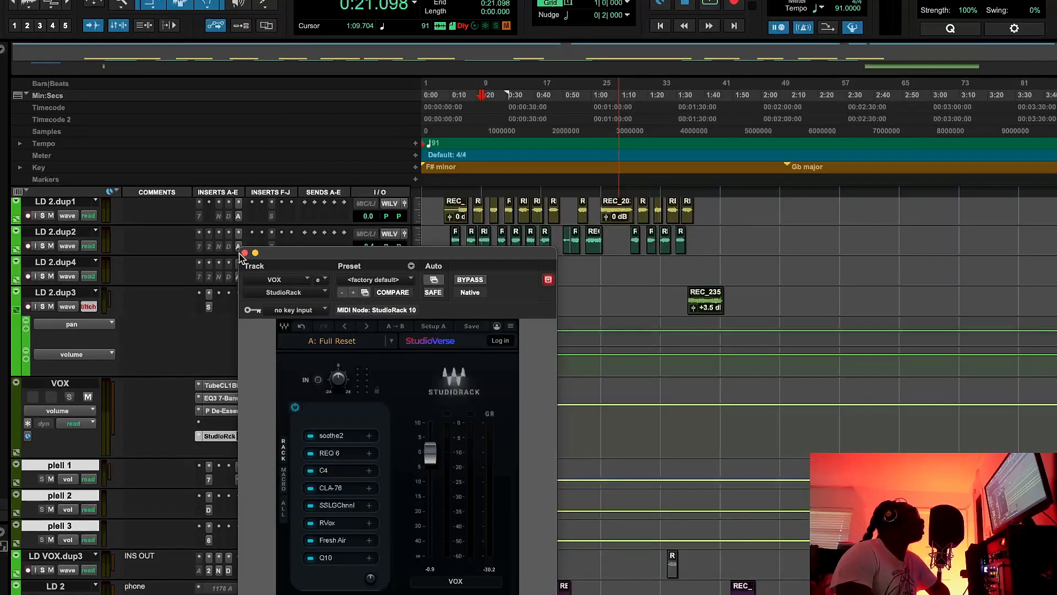
pyautogui.click(244, 253)
# Step: Open the UA 1176LN on the plell 1 track and the Distressor on plell 2, keeping both plug-in windows open together
pyautogui.scroll(-1, 232, 462)
pyautogui.click(209, 454)
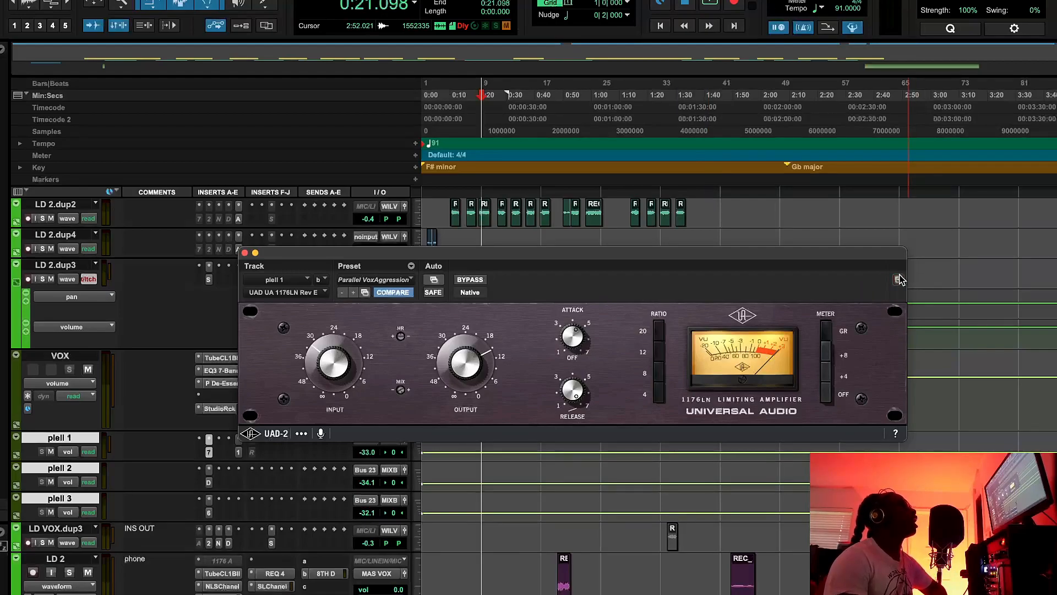
pyautogui.moveTo(860, 256); pyautogui.dragTo(637, 14)
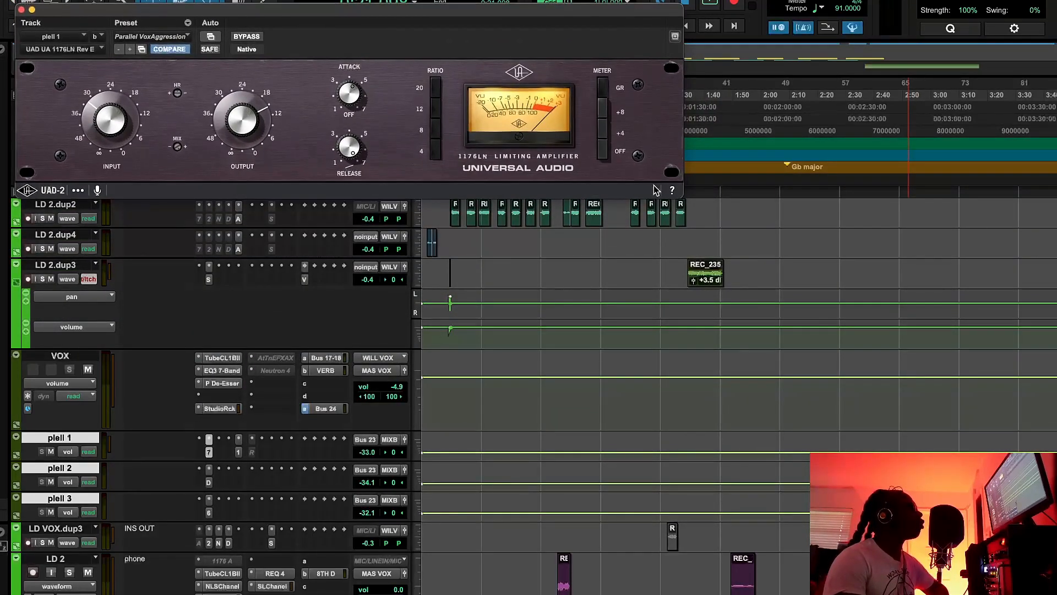
pyautogui.click(246, 472)
pyautogui.moveTo(606, 258); pyautogui.dragTo(377, 207)
pyautogui.click(706, 234)
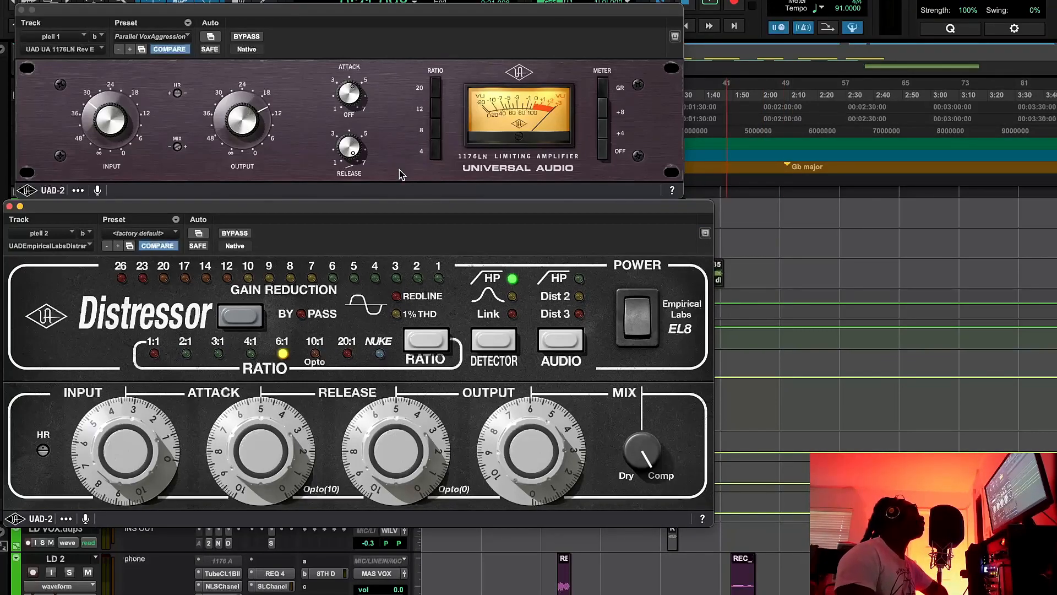
# Step: Open the Fairchild 660 on the plell 3 track and arrange its window with the 1176LN and Distressor windows
pyautogui.moveTo(357, 207); pyautogui.dragTo(541, 132)
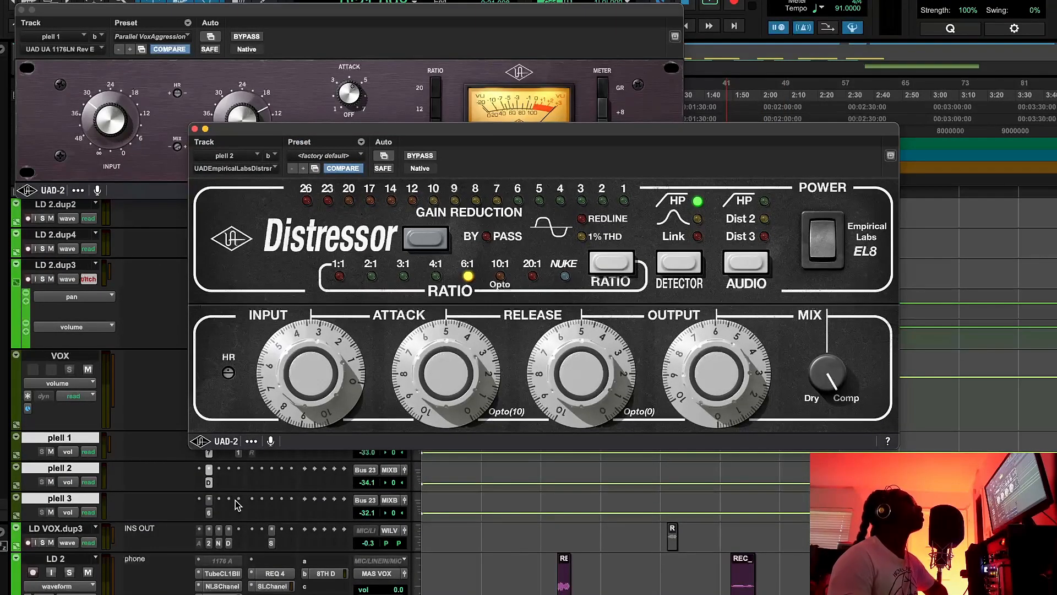
pyautogui.click(209, 515)
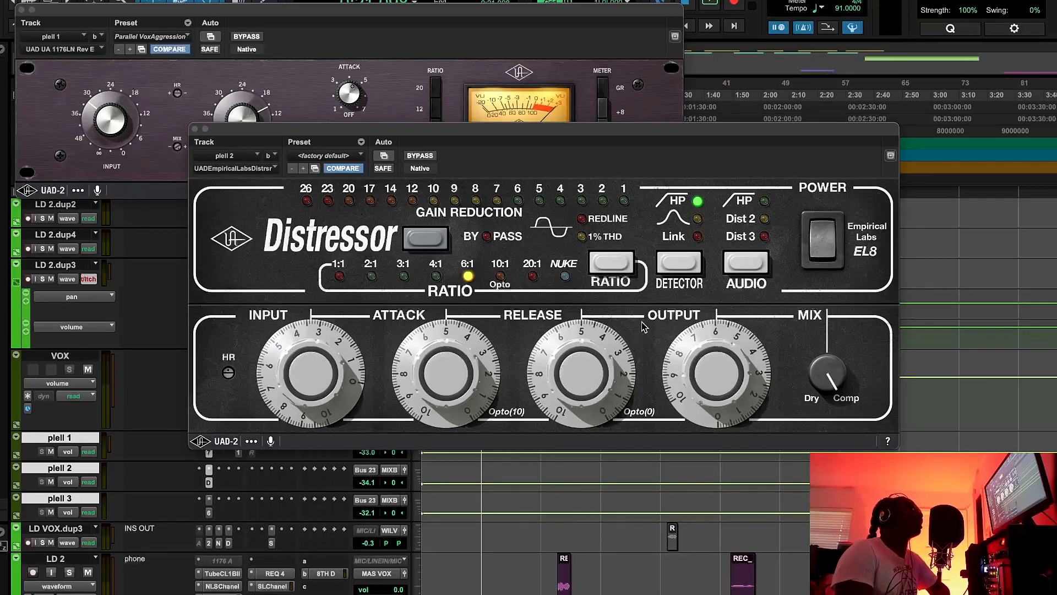
pyautogui.click(211, 513)
pyautogui.moveTo(388, 207); pyautogui.dragTo(321, 364)
pyautogui.moveTo(438, 131); pyautogui.dragTo(208, 150)
pyautogui.moveTo(277, 20); pyautogui.dragTo(254, 22)
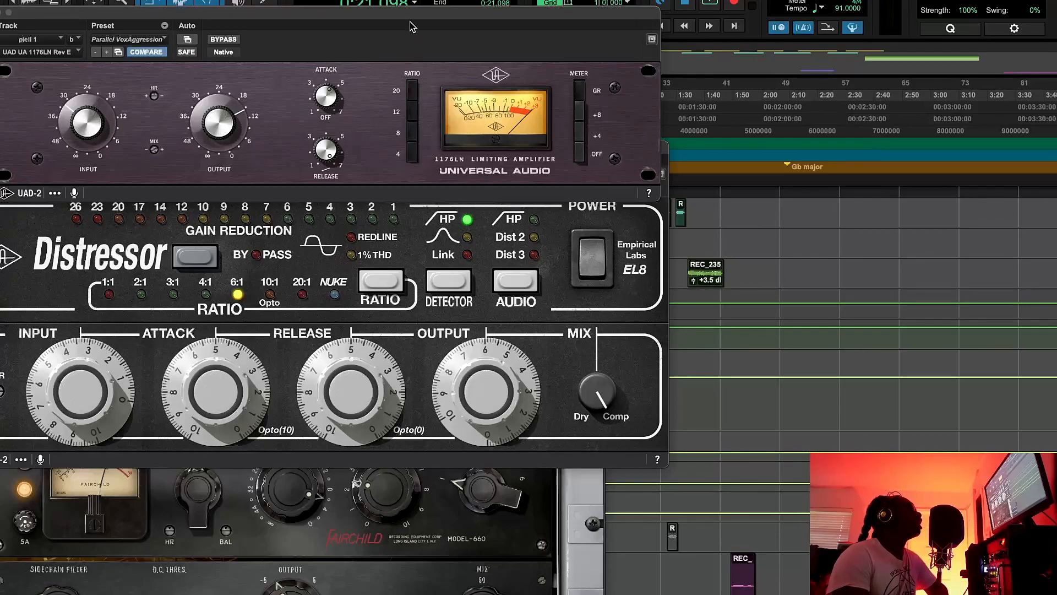
pyautogui.moveTo(413, 12); pyautogui.dragTo(444, 85)
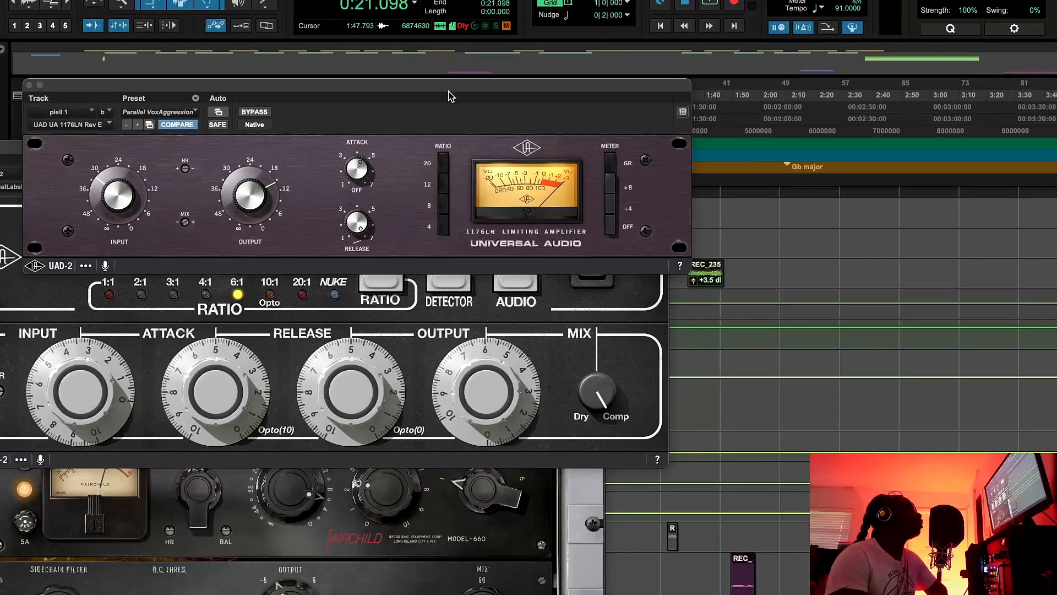
# Step: Review the 1176LN preset and the settings of the 1176LN, Distressor and Fairchild 660, bringing each parallel compressor into view
pyautogui.click(164, 114)
pyautogui.click(309, 82)
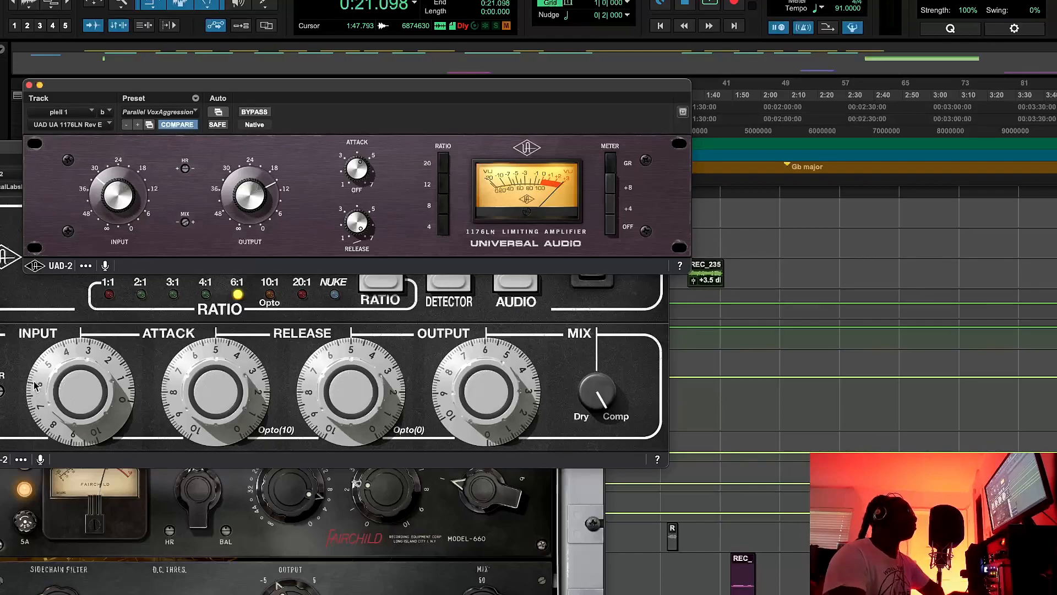
pyautogui.click(7, 292)
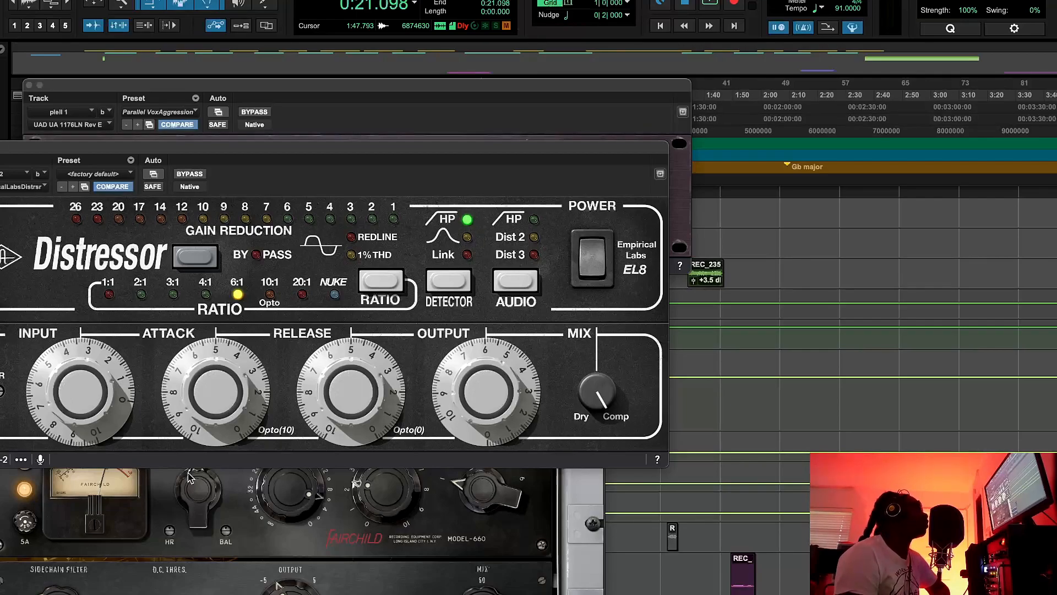
pyautogui.click(150, 566)
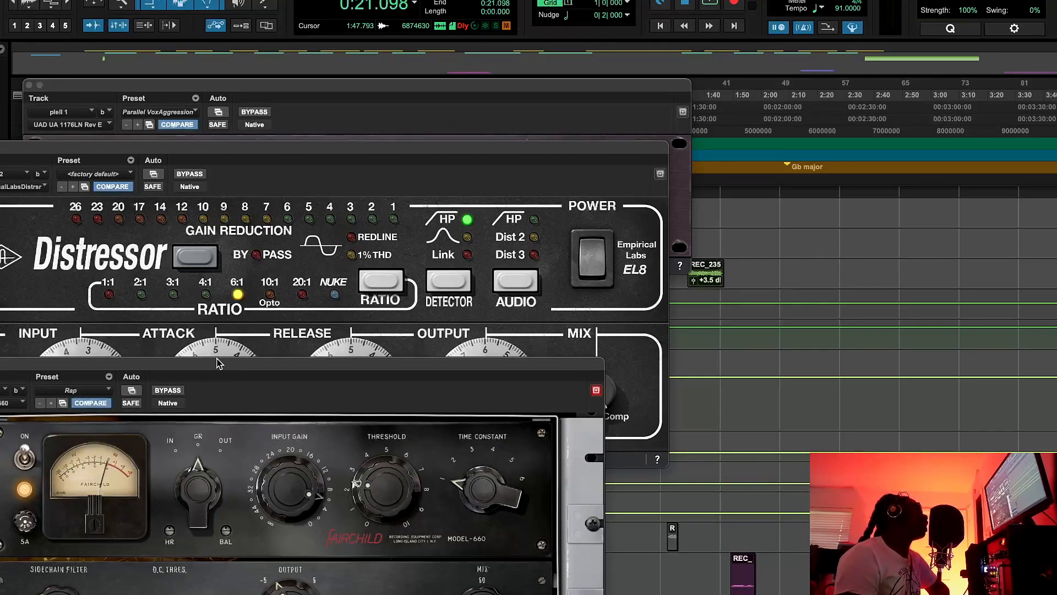
pyautogui.moveTo(223, 371); pyautogui.dragTo(291, 283)
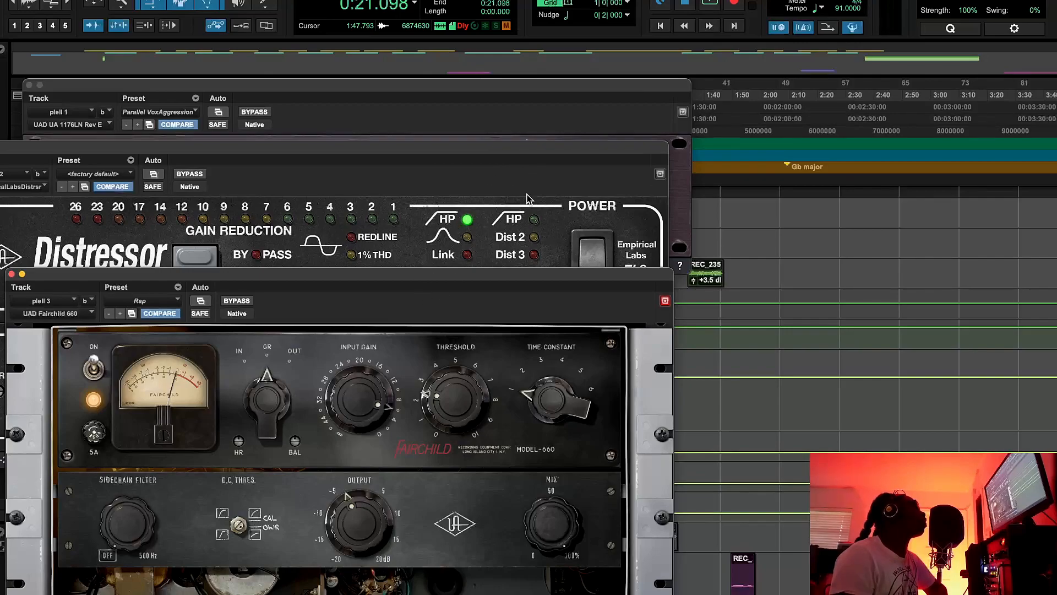
# Step: Play the song from about 0:21 and spread out the three parallel compressor windows to examine their gain reduction meters
pyautogui.click(714, 3)
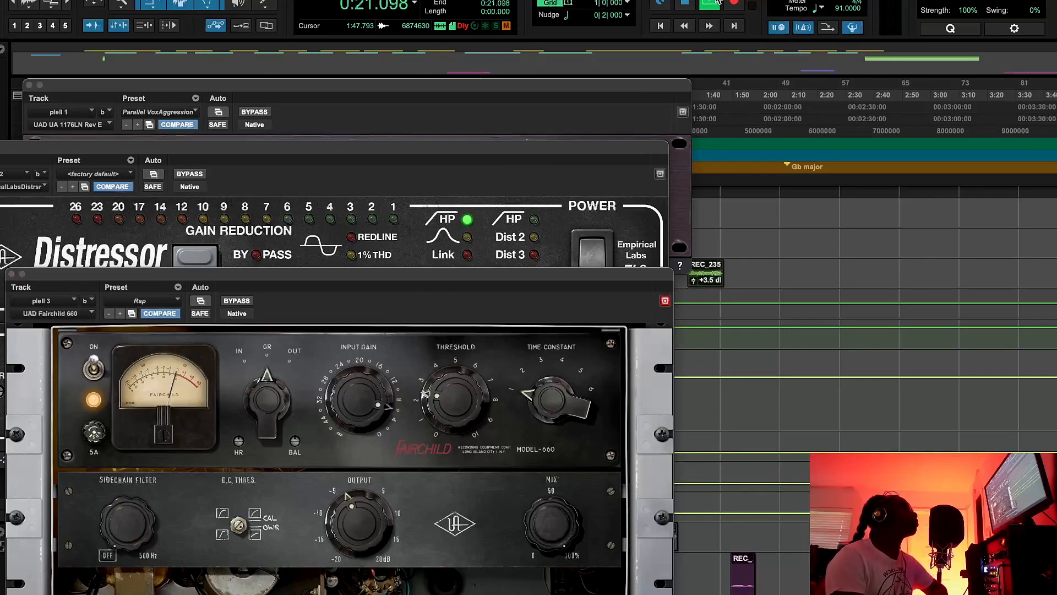
pyautogui.moveTo(405, 278); pyautogui.dragTo(411, 313)
pyautogui.moveTo(357, 89); pyautogui.dragTo(676, 59)
pyautogui.moveTo(316, 165); pyautogui.dragTo(327, 134)
pyautogui.click(655, 500)
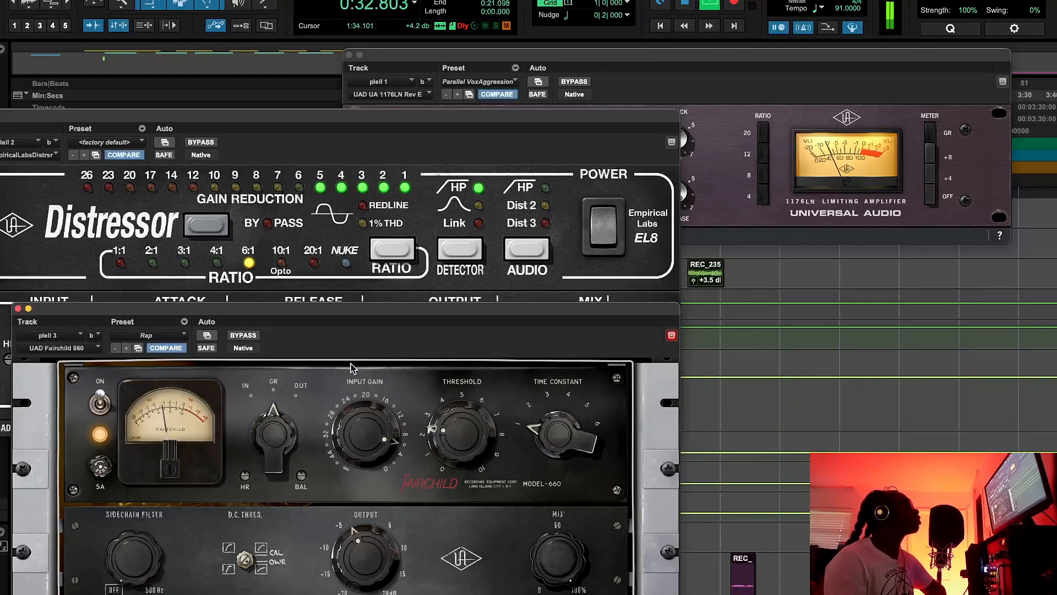
# Step: A/B compare the mix by bypassing the Fairchild 660, Distressor and 1176LN, re-enable all three, and stop playback
pyautogui.click(242, 335)
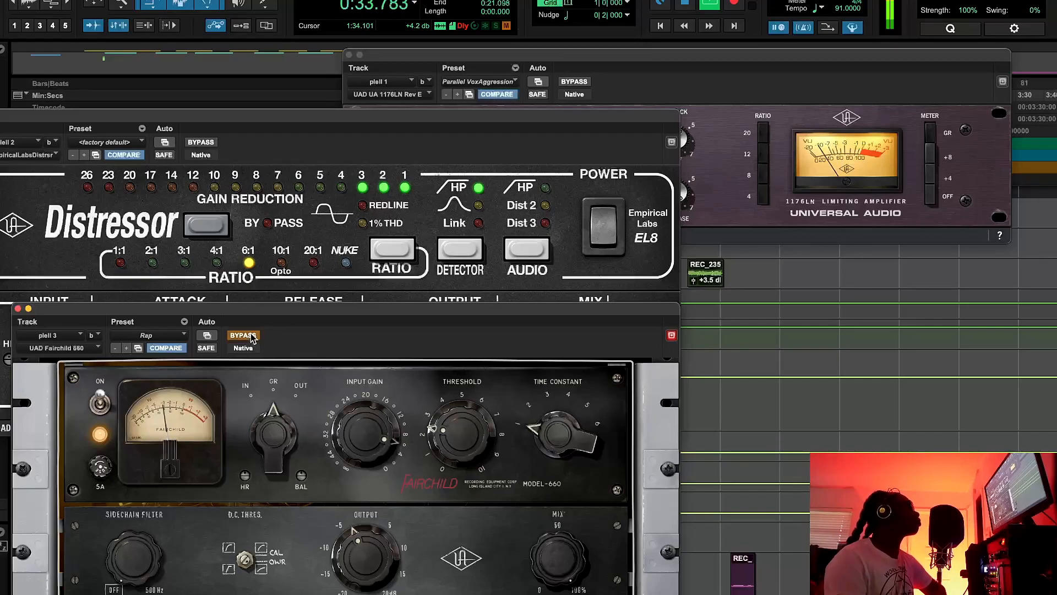
pyautogui.click(208, 143)
pyautogui.click(208, 143)
pyautogui.click(570, 84)
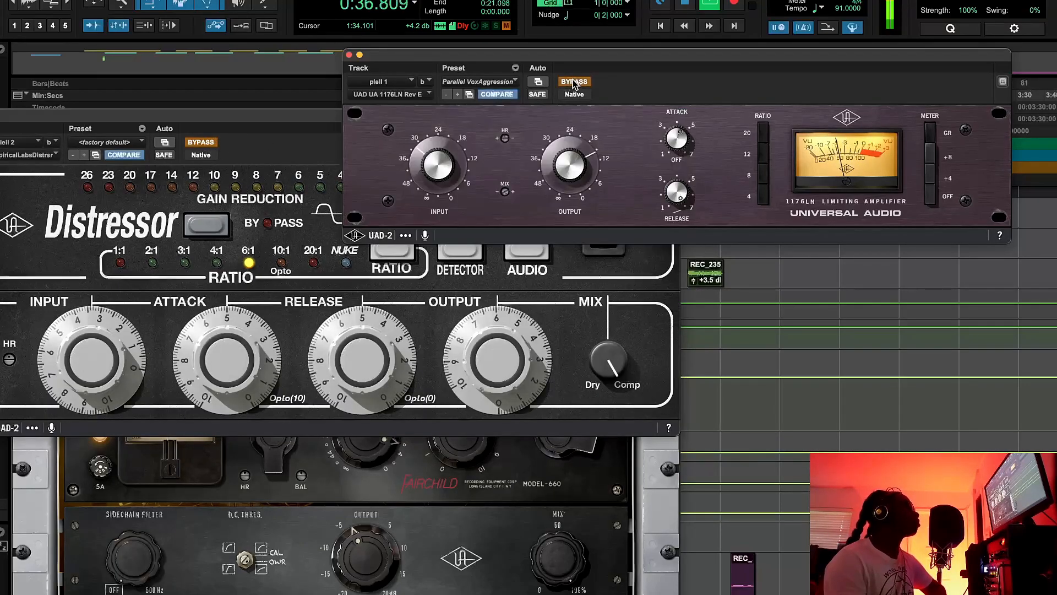
pyautogui.click(574, 84)
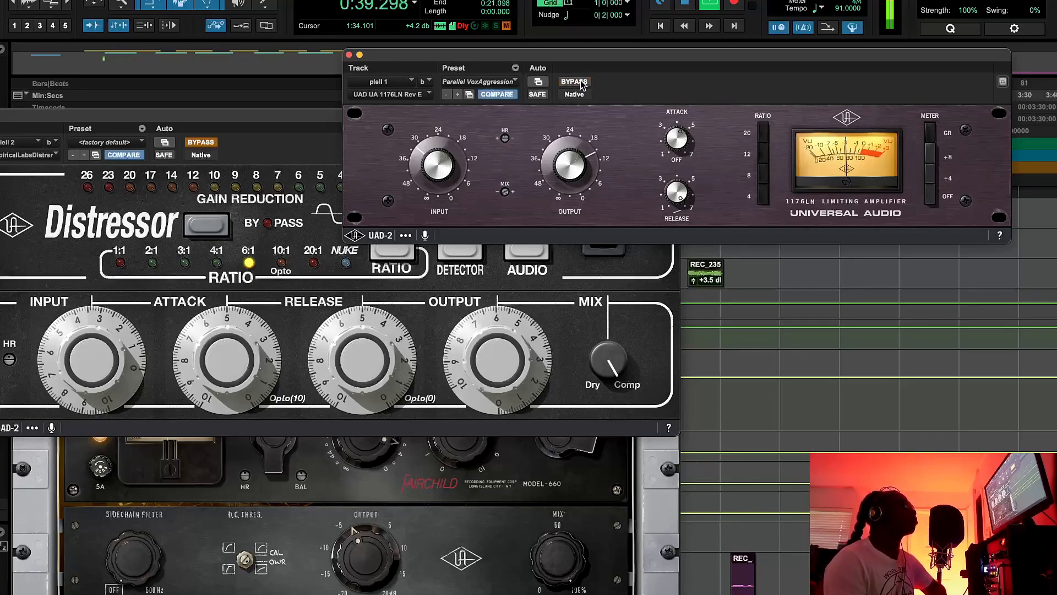
pyautogui.click(205, 141)
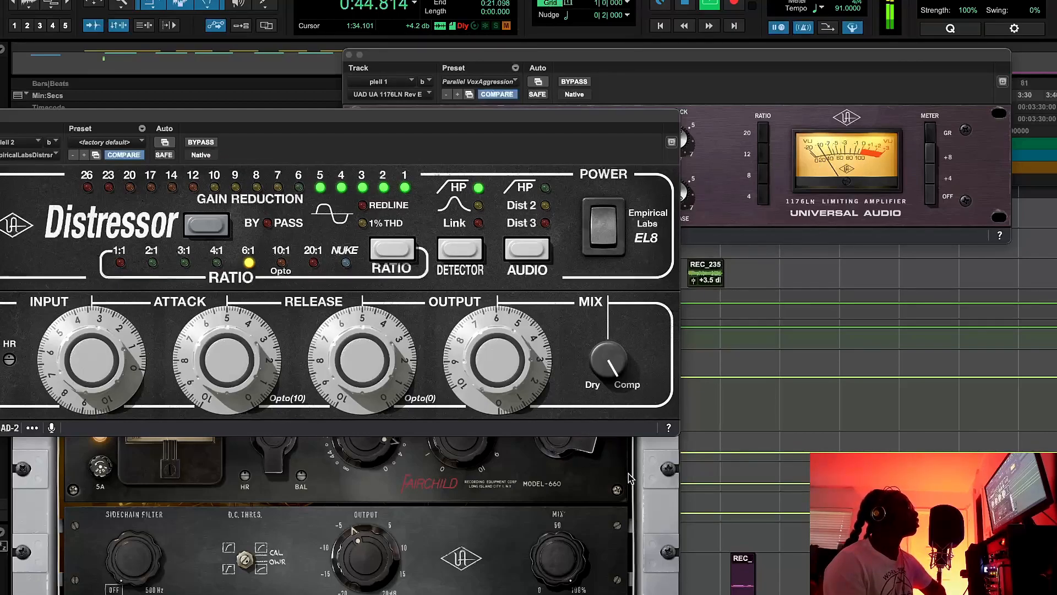
pyautogui.click(466, 443)
pyautogui.click(241, 336)
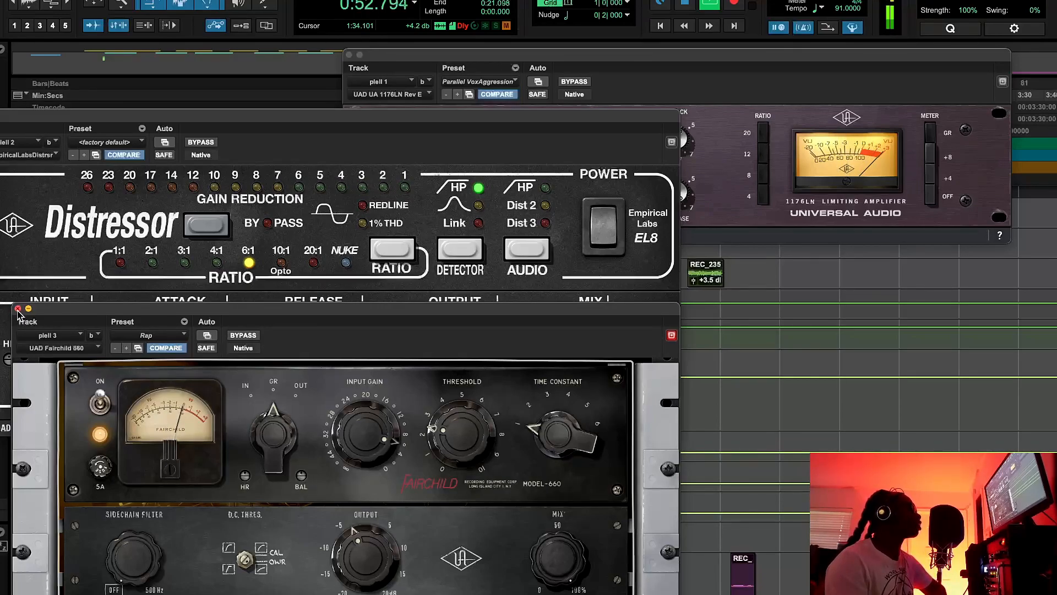
pyautogui.click(708, 5)
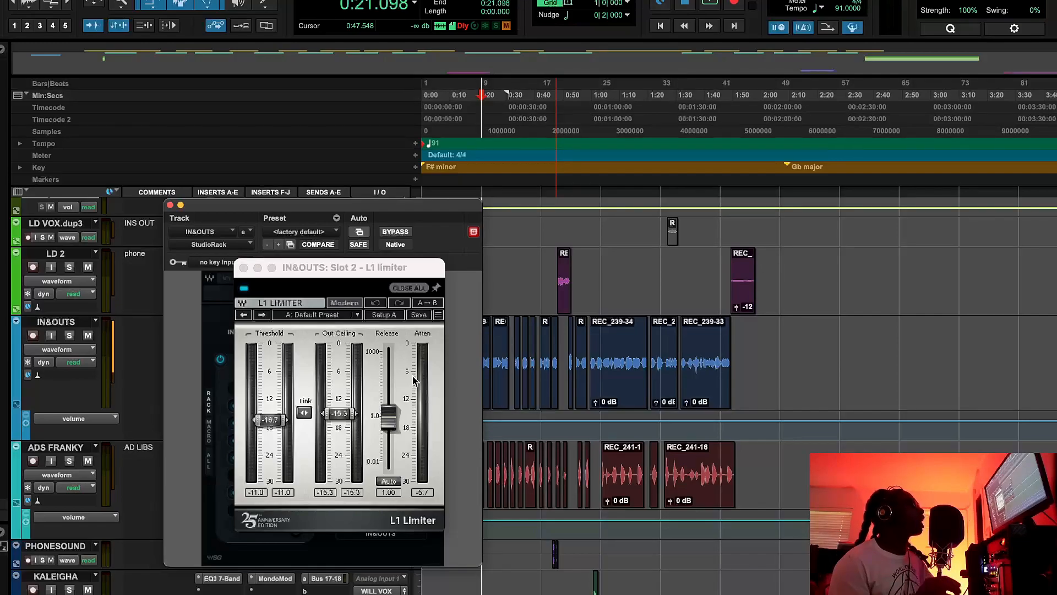
# Step: Move the L1 limiter aside on the IN&OUTS track, open SSLGChannel from its StudioRack, and play the song to examine its dynamics
pyautogui.moveTo(405, 270); pyautogui.dragTo(482, 271)
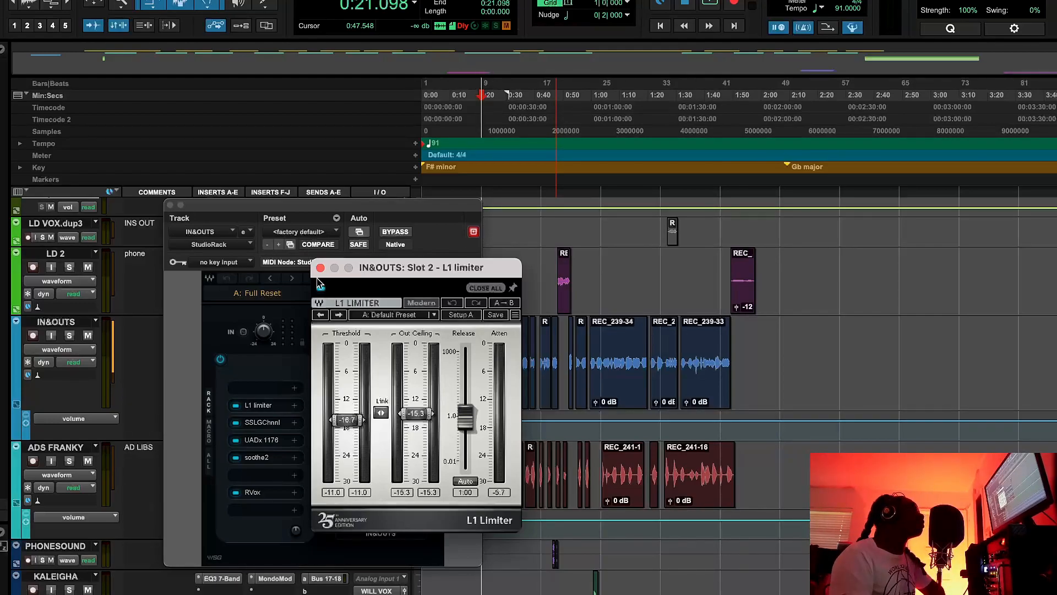
pyautogui.click(264, 422)
pyautogui.moveTo(461, 72); pyautogui.dragTo(574, 82)
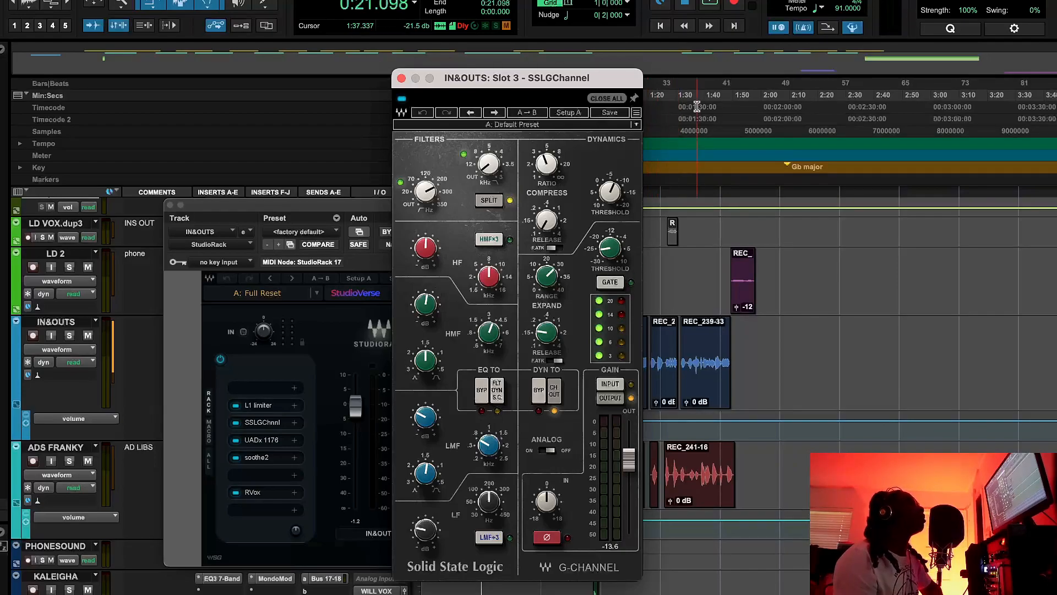
pyautogui.click(712, 5)
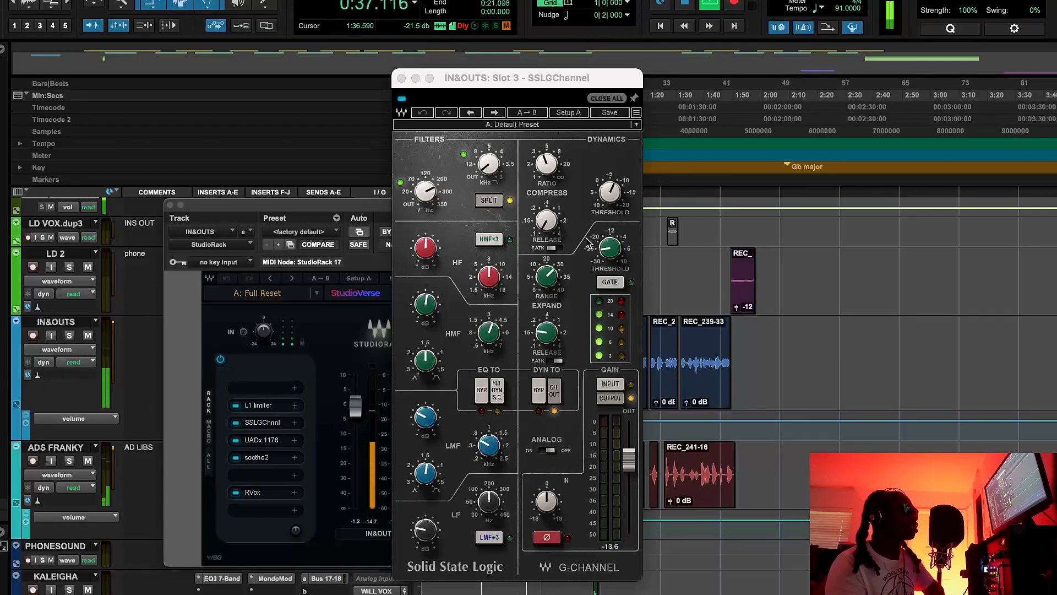
pyautogui.click(686, 6)
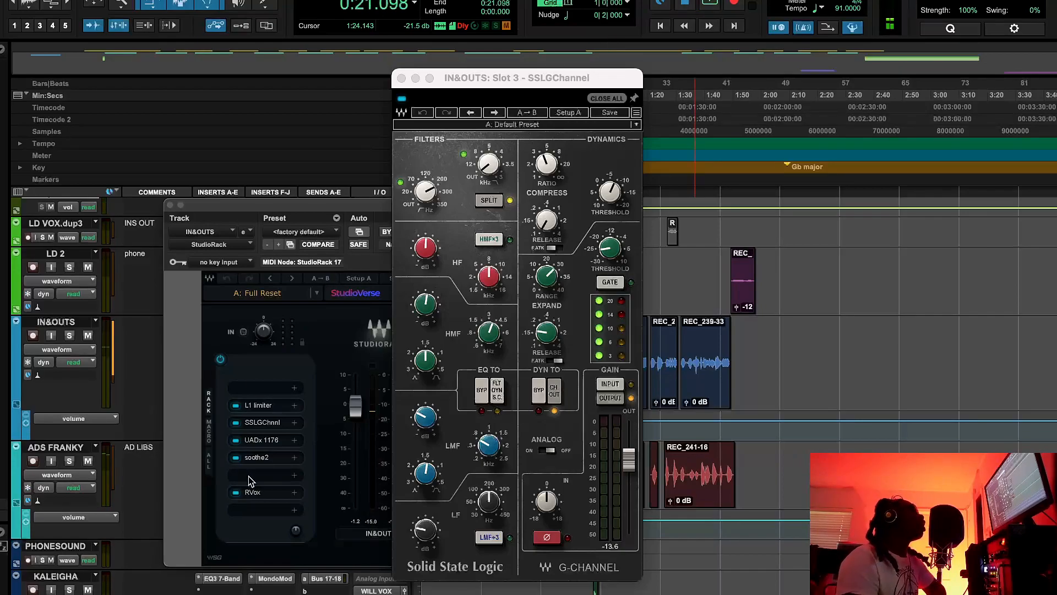
# Step: Open the UADx 1176 in the IN&OUTS StudioRack, examine its metering and bypass state during playback, then stop and close it
pyautogui.click(274, 445)
pyautogui.moveTo(466, 133); pyautogui.dragTo(394, 272)
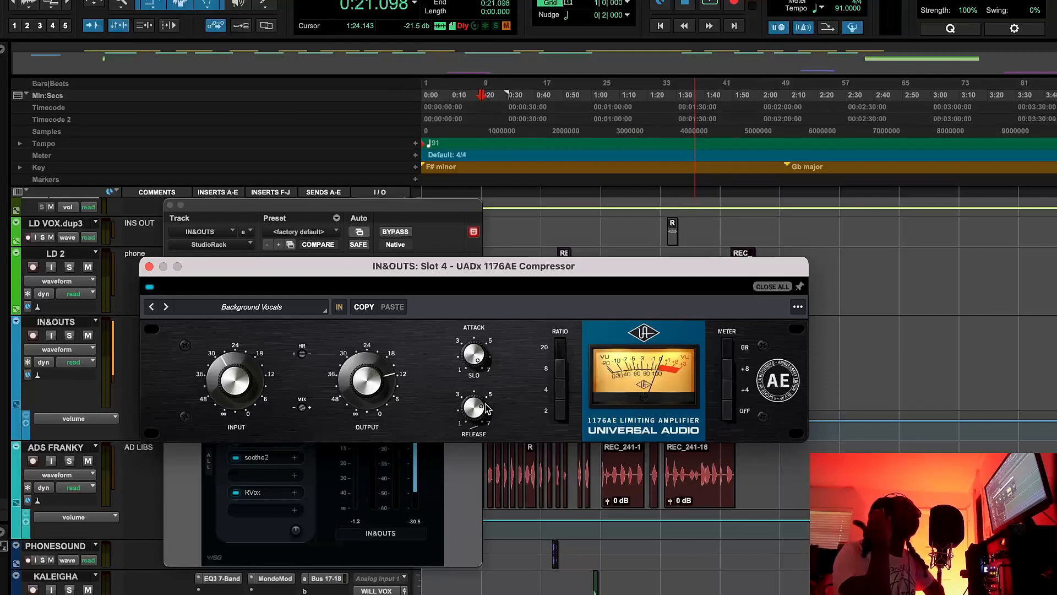
pyautogui.press('space')
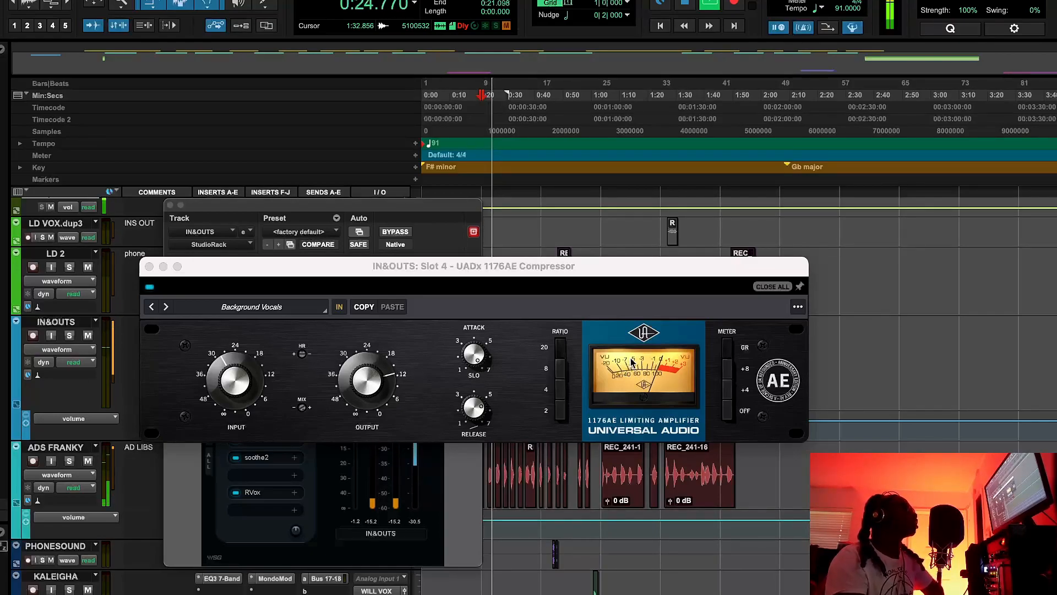
pyautogui.click(150, 289)
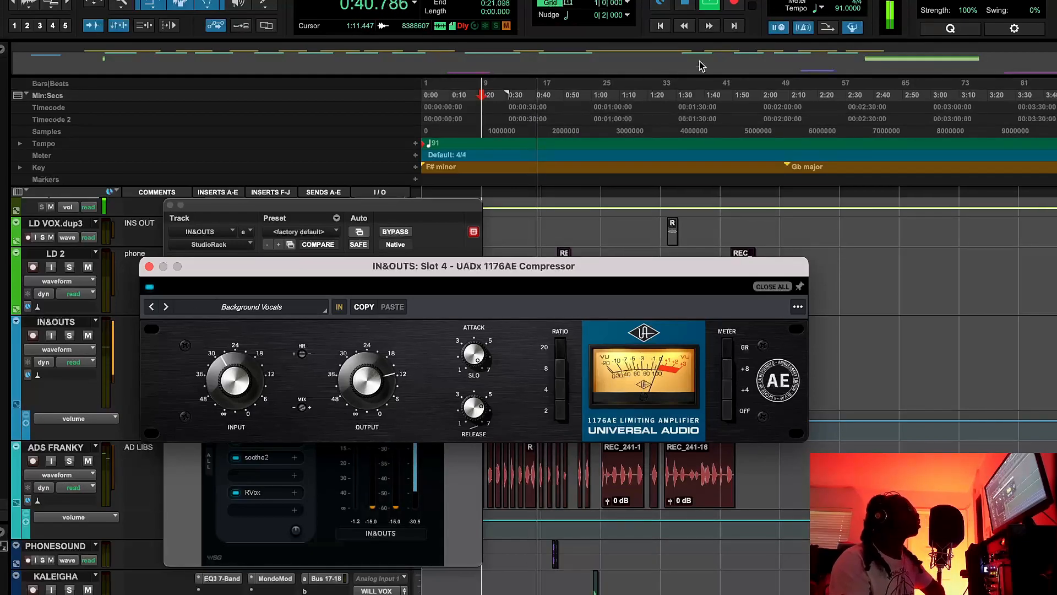
pyautogui.click(708, 5)
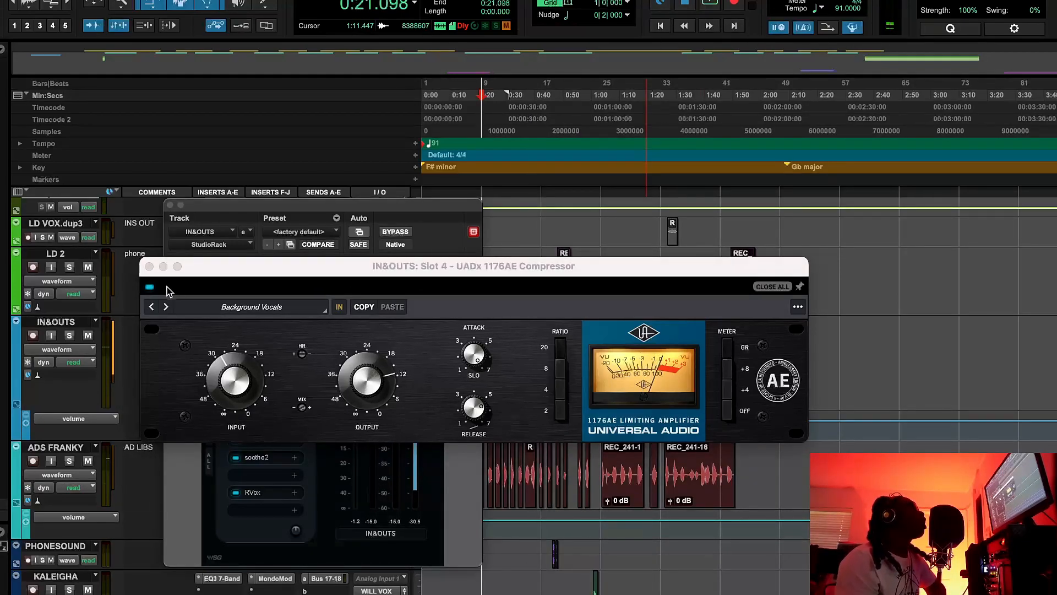
pyautogui.click(149, 266)
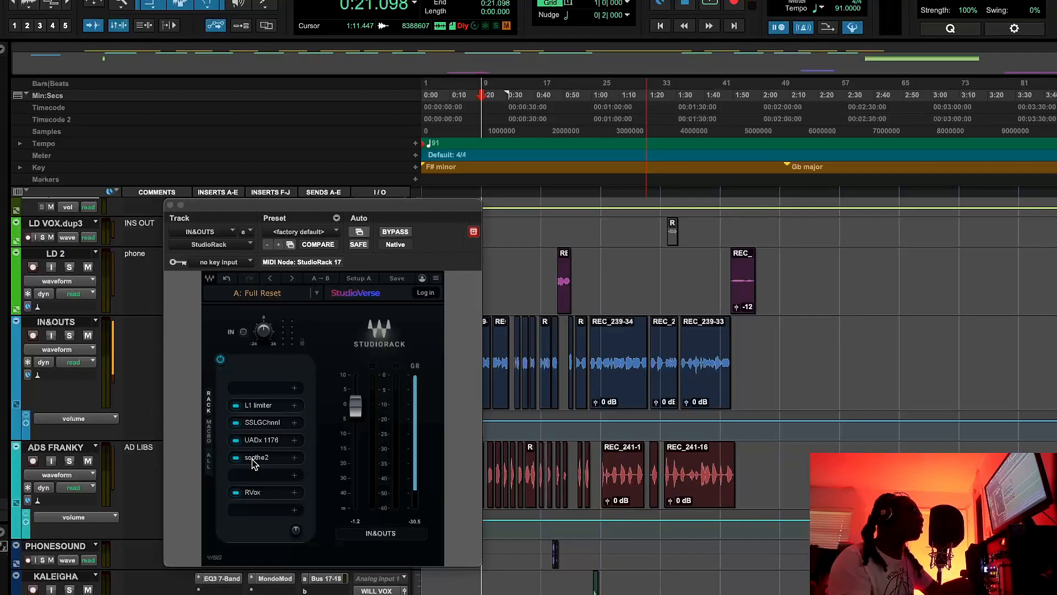
# Step: Open soothe2 in the IN&OUTS rack, compare it bypassed and active during playback, then close it and stop the song
pyautogui.click(255, 458)
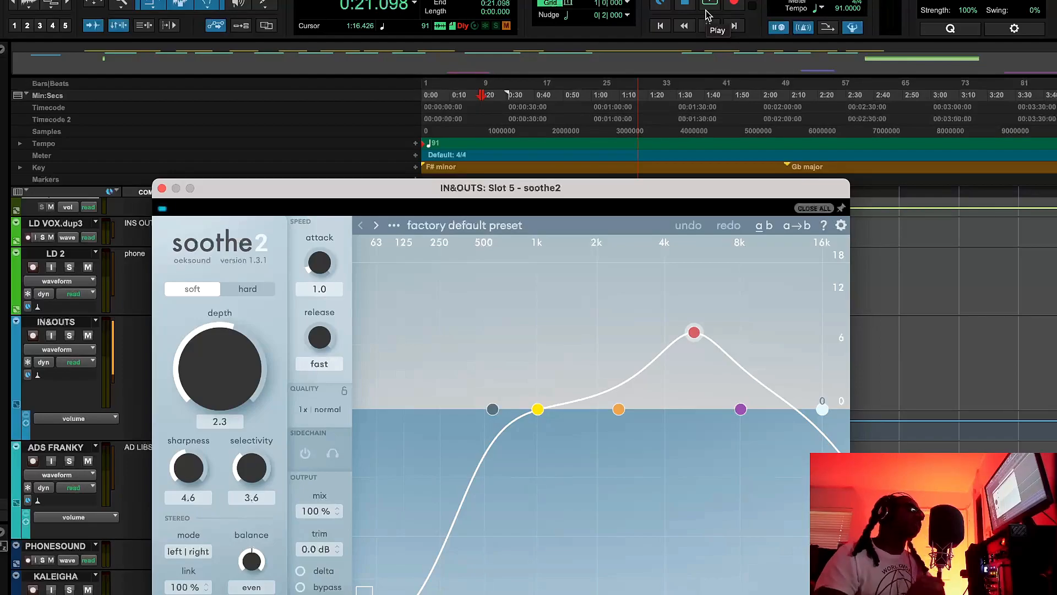
pyautogui.moveTo(592, 188); pyautogui.dragTo(585, 135)
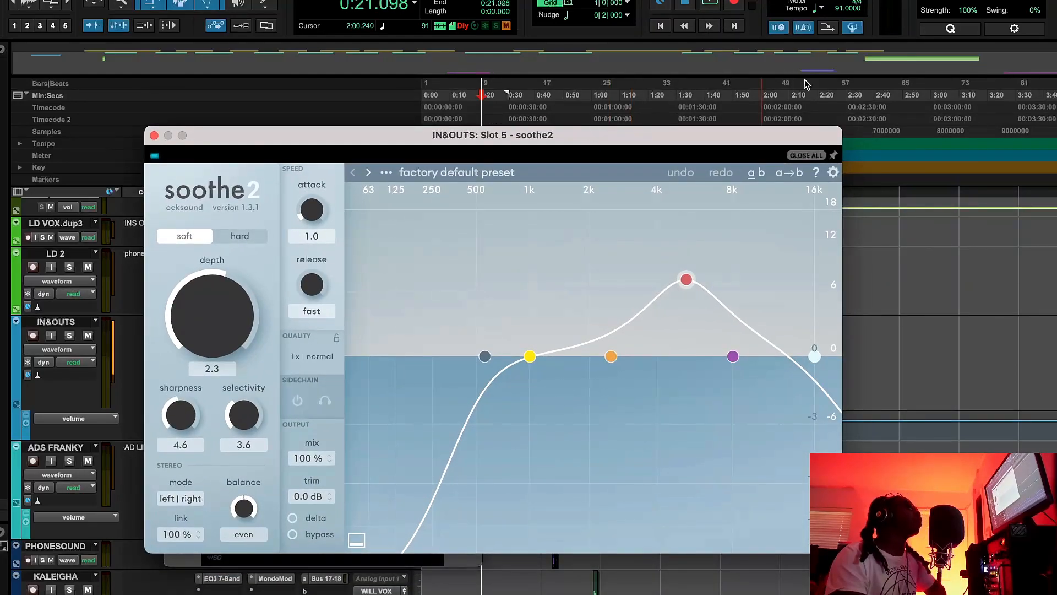
pyautogui.press('space')
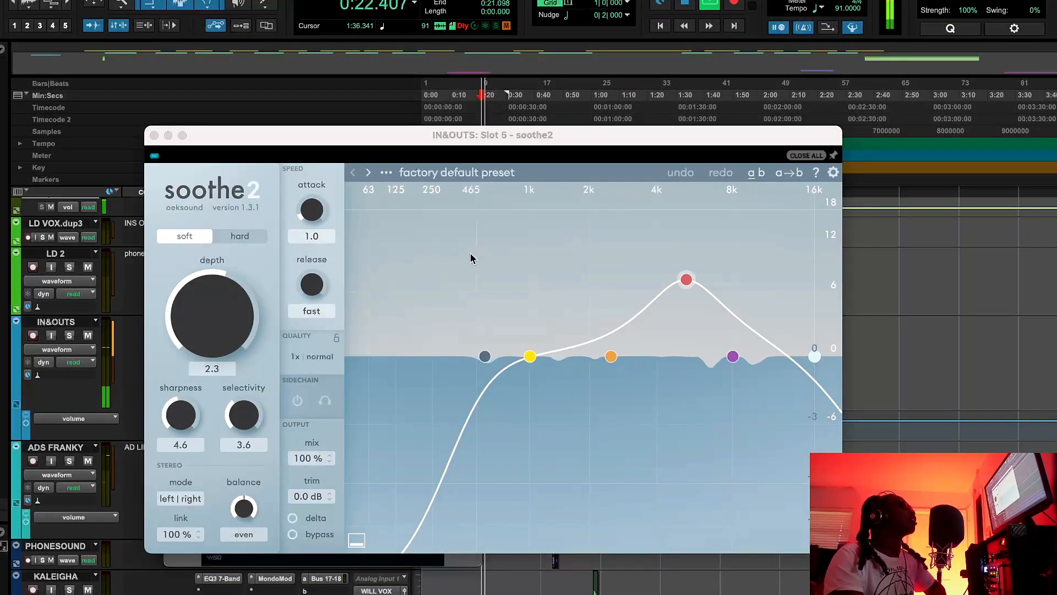
pyautogui.click(155, 157)
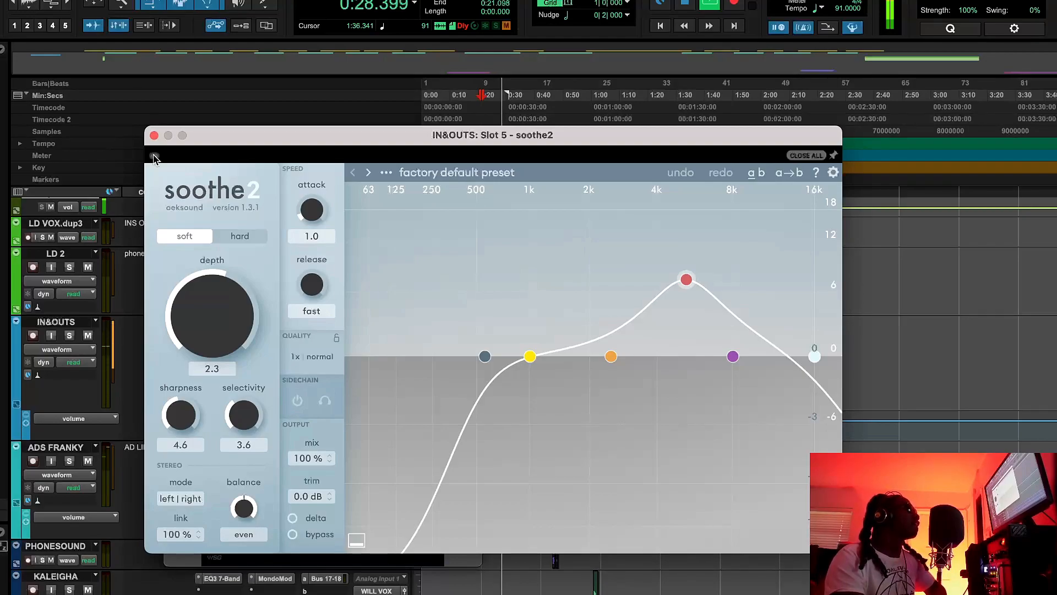
pyautogui.click(154, 157)
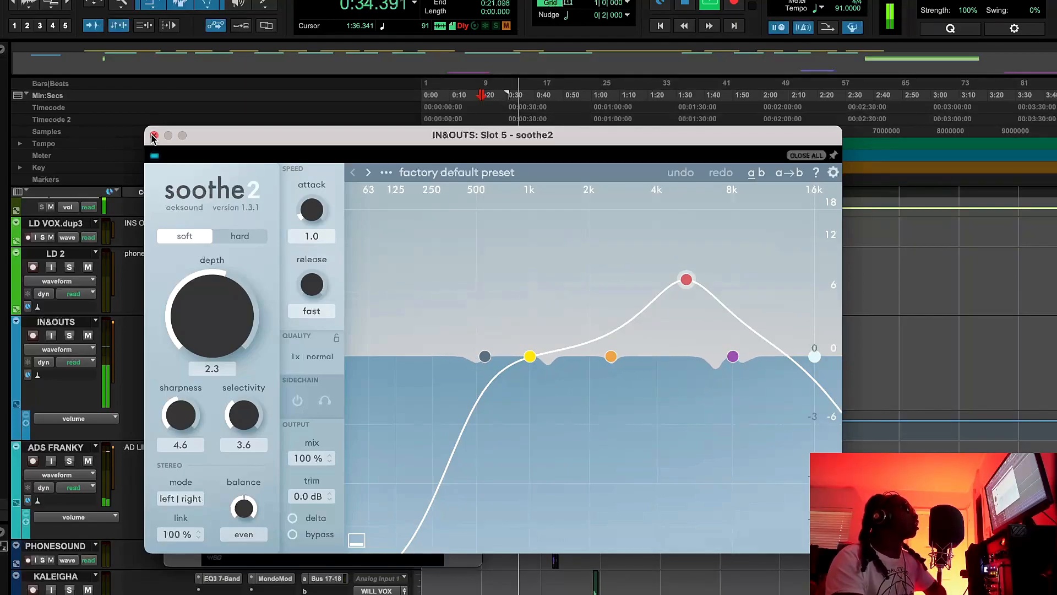
pyautogui.click(154, 136)
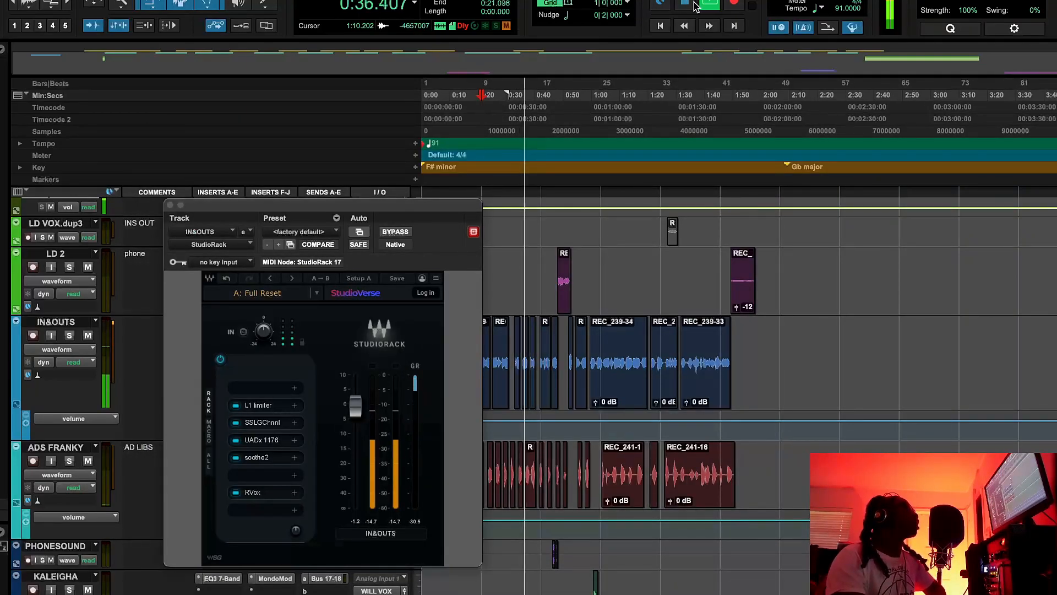
pyautogui.click(697, 5)
# Step: Review the RVox settings in the IN&OUTS rack, then close RVox and the StudioRack window
pyautogui.click(259, 494)
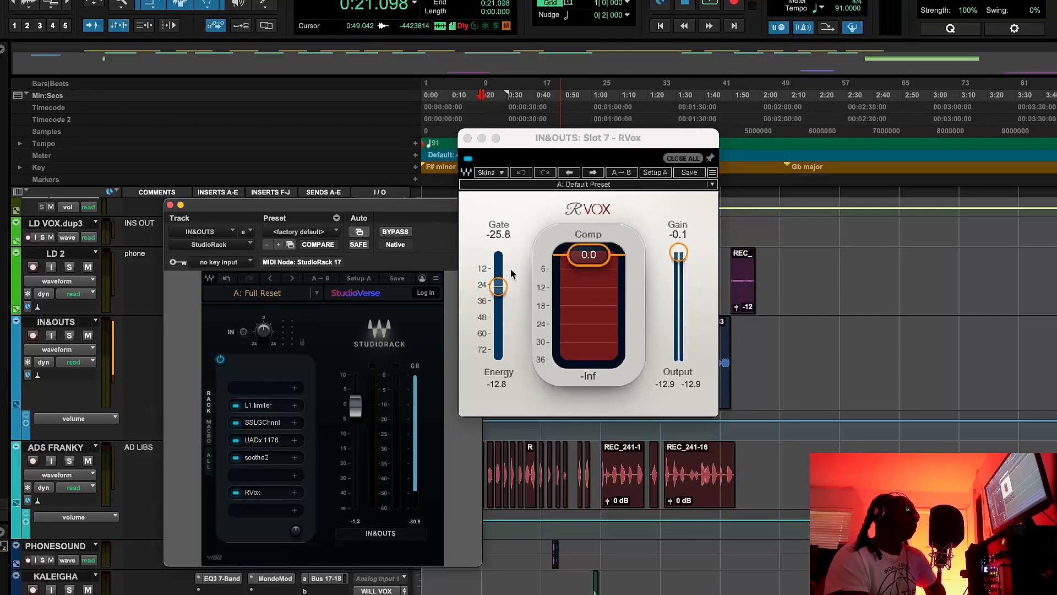
pyautogui.click(468, 139)
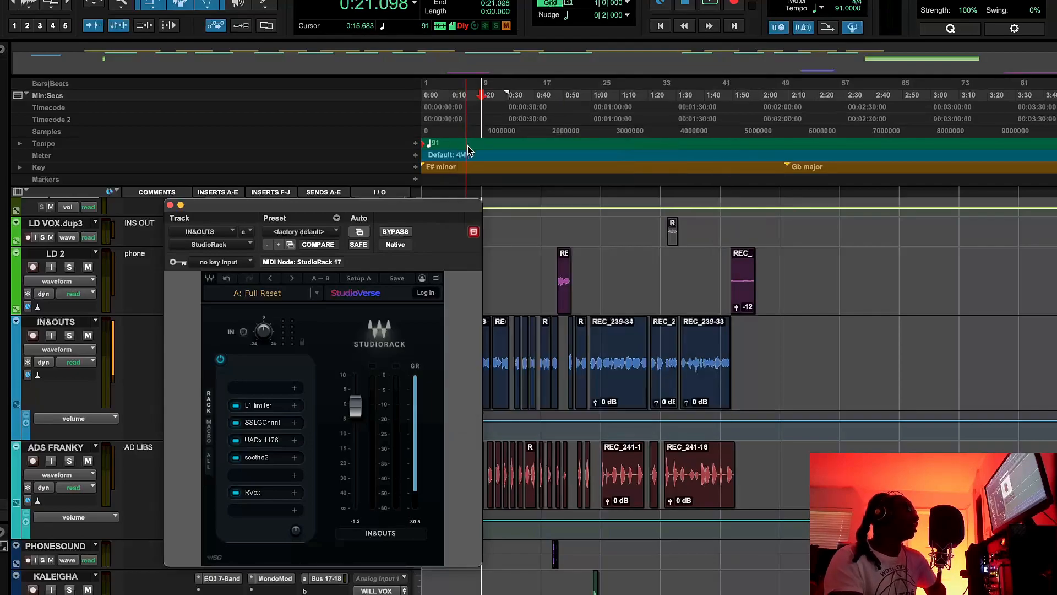
pyautogui.click(169, 206)
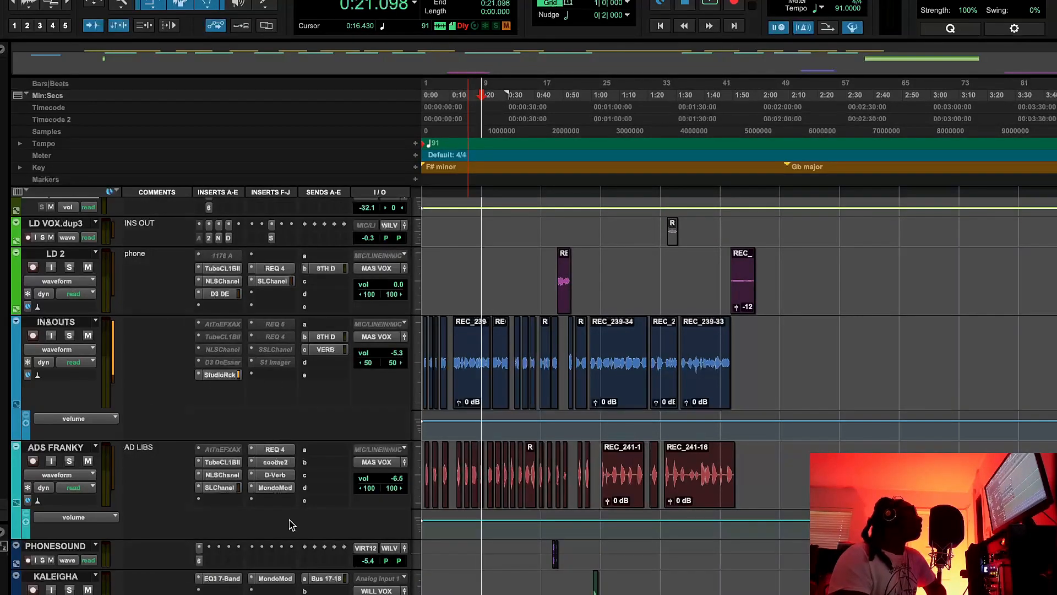
# Step: Review the Tube-Tech CL 1B, NLS Channel and SSLChannel inserts on the ad-libs track, closing each one after viewing
pyautogui.click(228, 464)
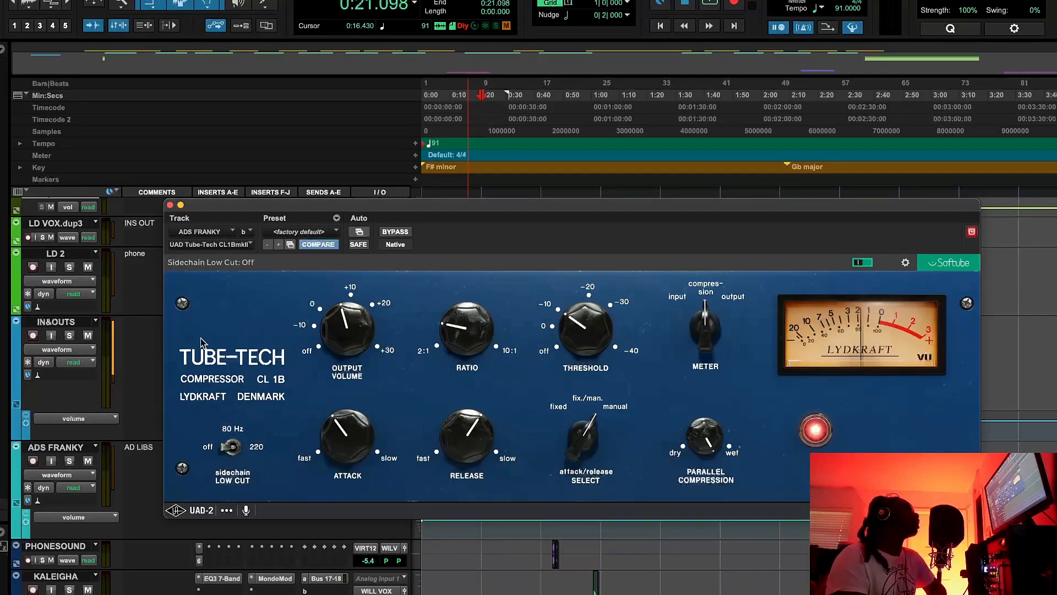
pyautogui.click(169, 205)
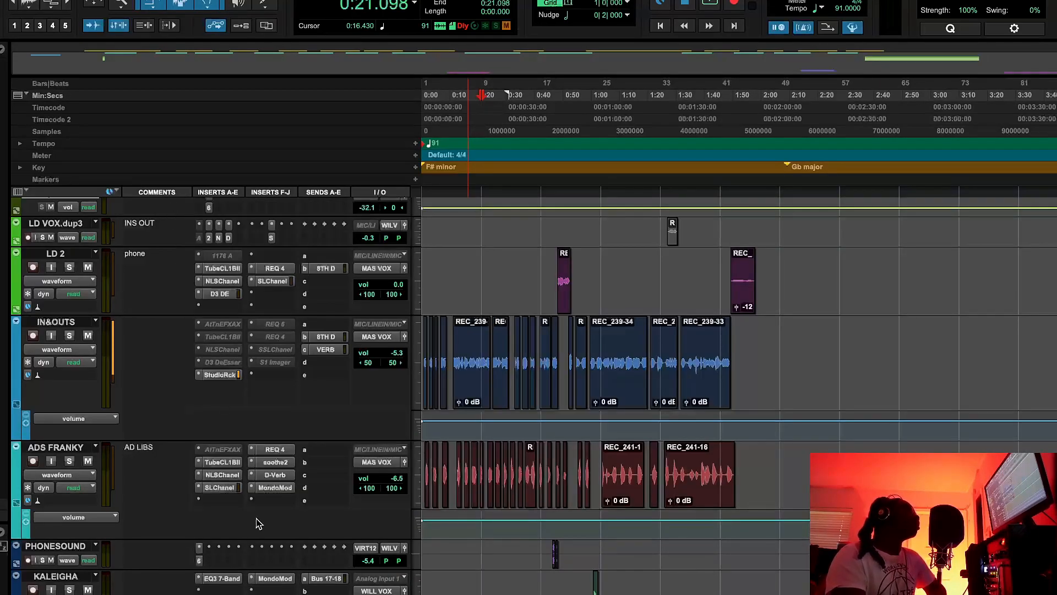
pyautogui.click(223, 476)
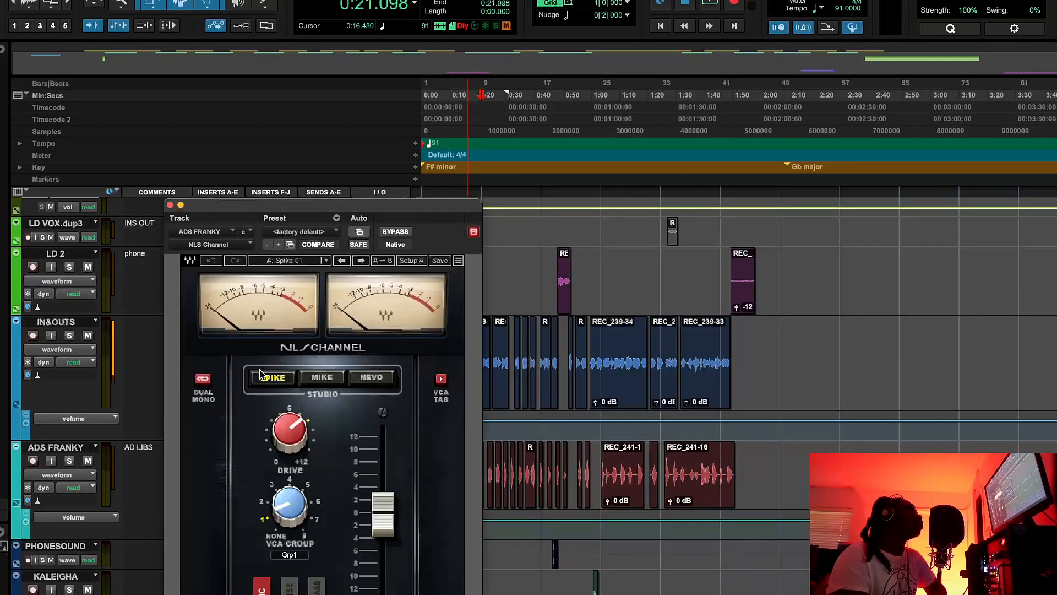
pyautogui.click(171, 206)
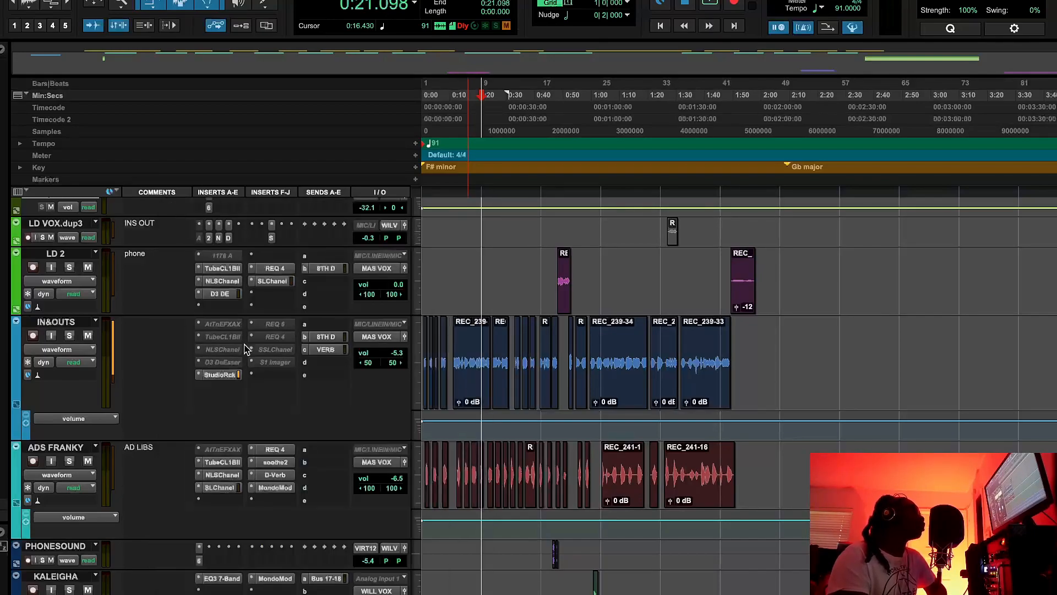
pyautogui.click(232, 488)
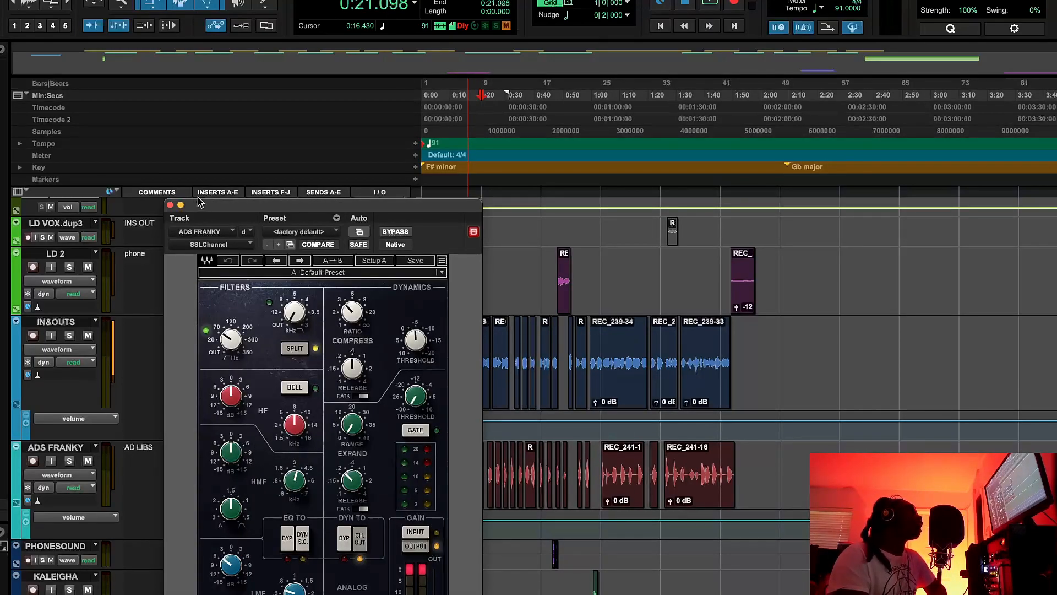
pyautogui.moveTo(216, 206); pyautogui.dragTo(210, 58)
pyautogui.click(163, 57)
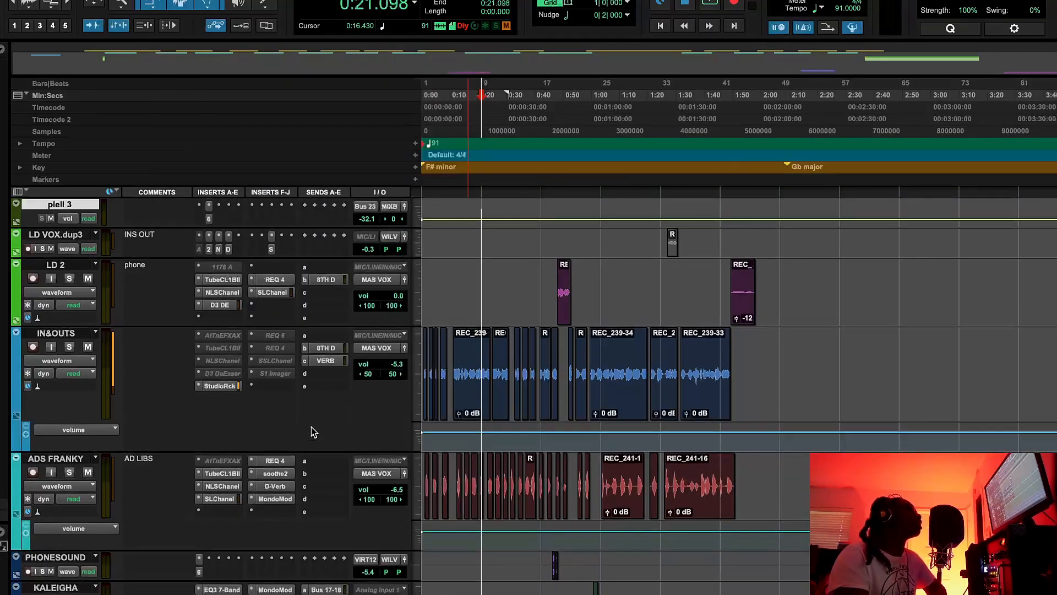
# Step: Review the ad-libs track's REQ 4 and soothe2, then open D-Verb and move its window to examine the reverb settings
pyautogui.click(273, 461)
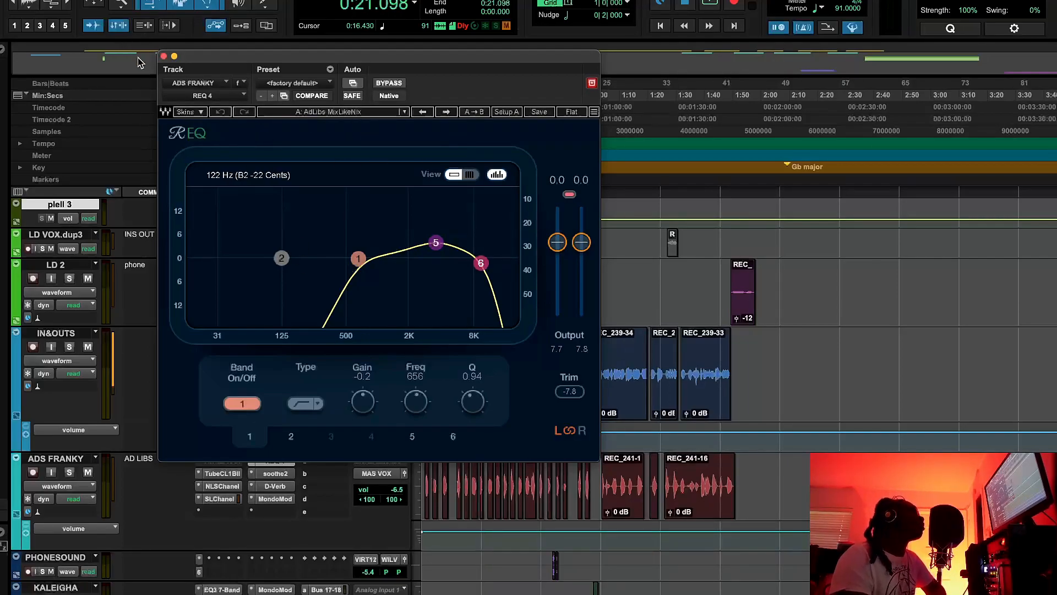
pyautogui.click(163, 57)
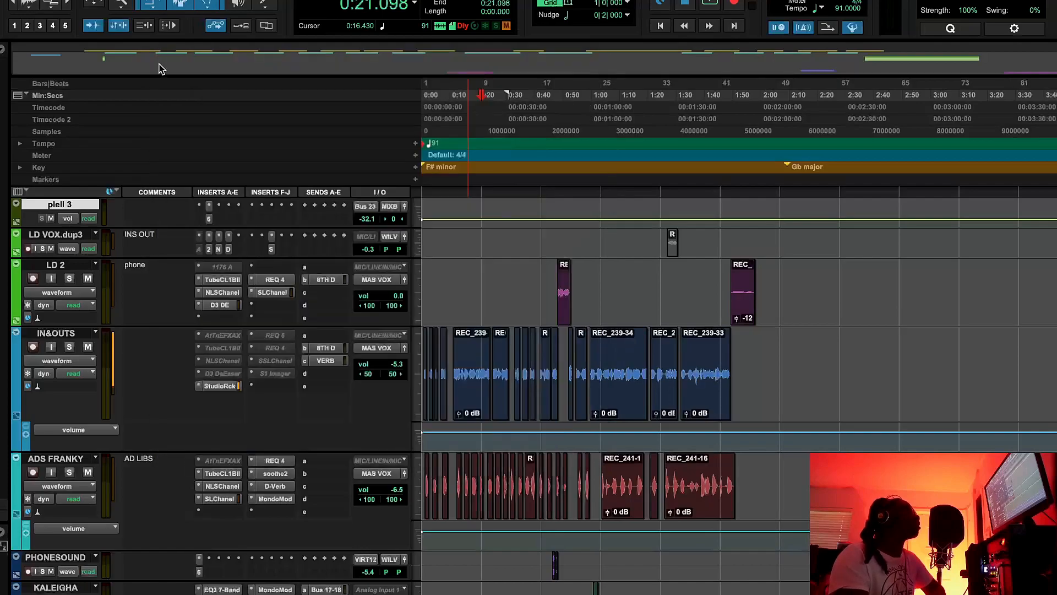
pyautogui.click(282, 473)
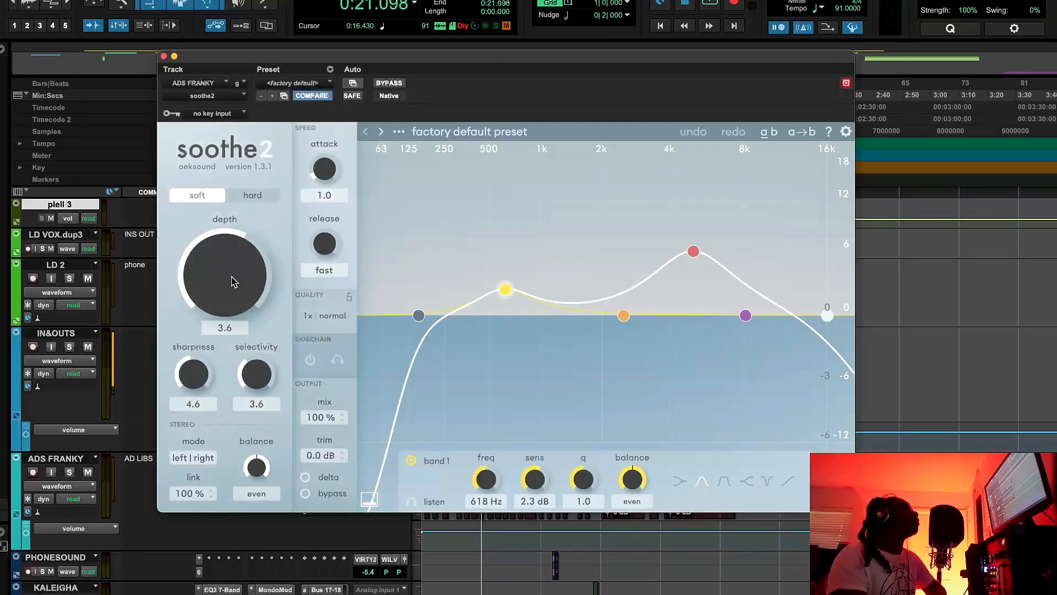
pyautogui.click(164, 57)
pyautogui.click(280, 486)
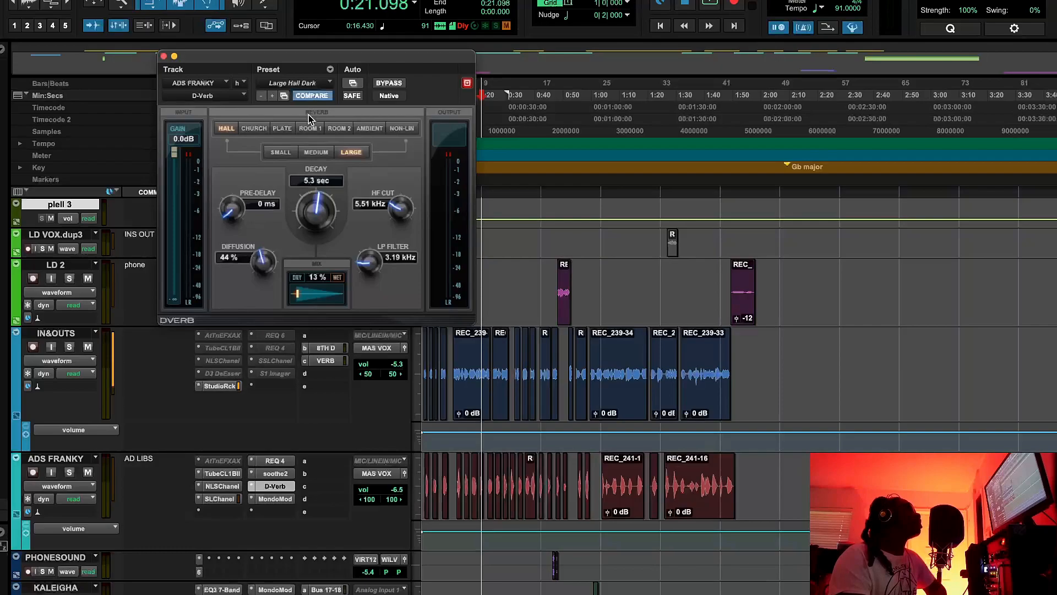
pyautogui.moveTo(313, 61); pyautogui.dragTo(323, 267)
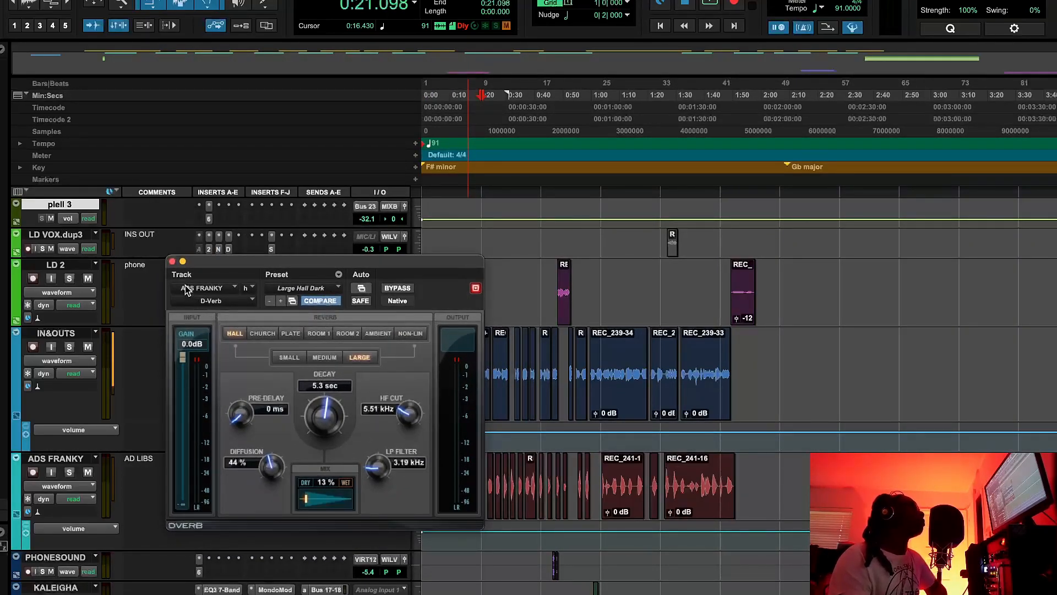
# Step: Close D-Verb on the ad-libs track, then review the track's MondoMod settings and close that window
pyautogui.click(172, 261)
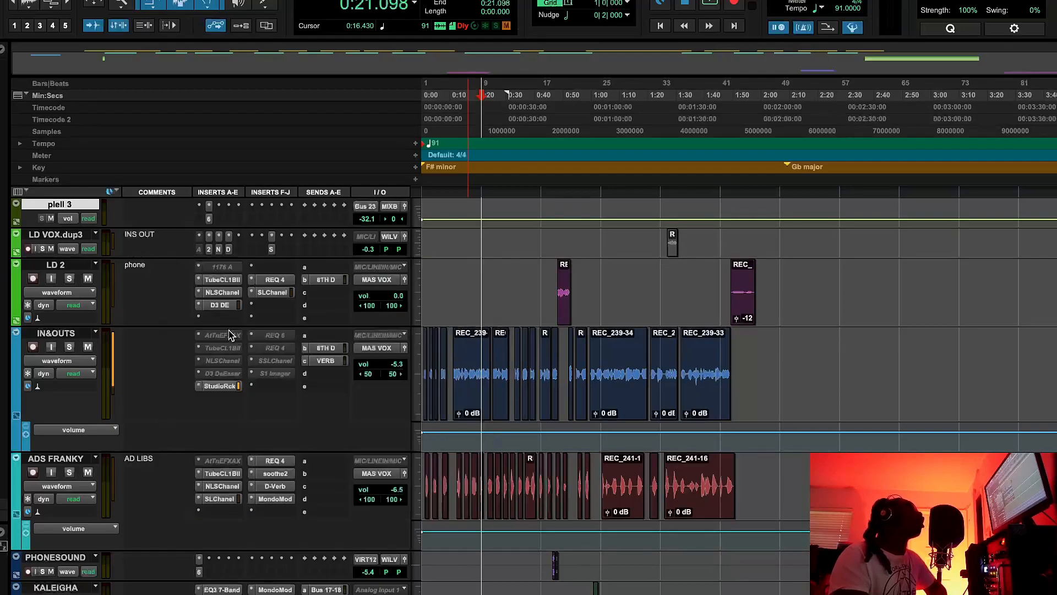
pyautogui.click(275, 498)
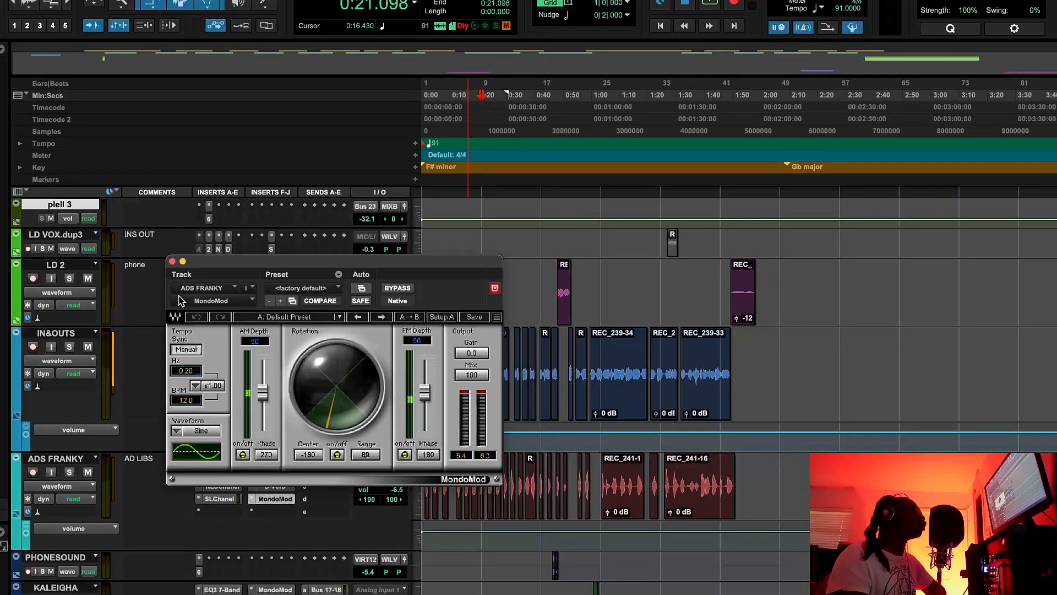
pyautogui.click(171, 261)
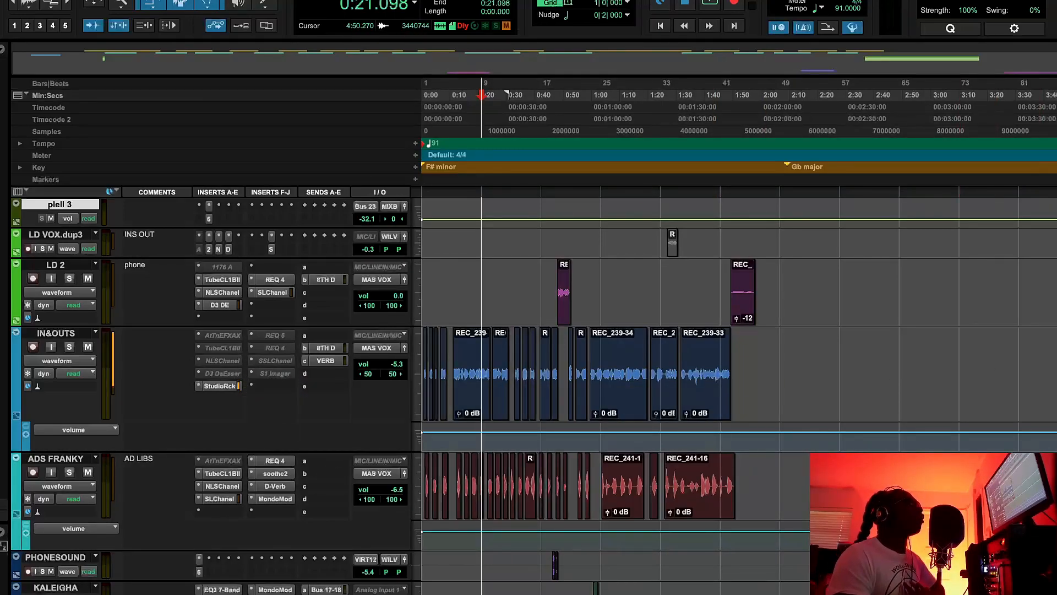
# Step: Review REQ 6 on the PHONESOUND track and EQ3 7-Band on the track below it, closing each one after viewing
pyautogui.scroll(-4, 738, 396)
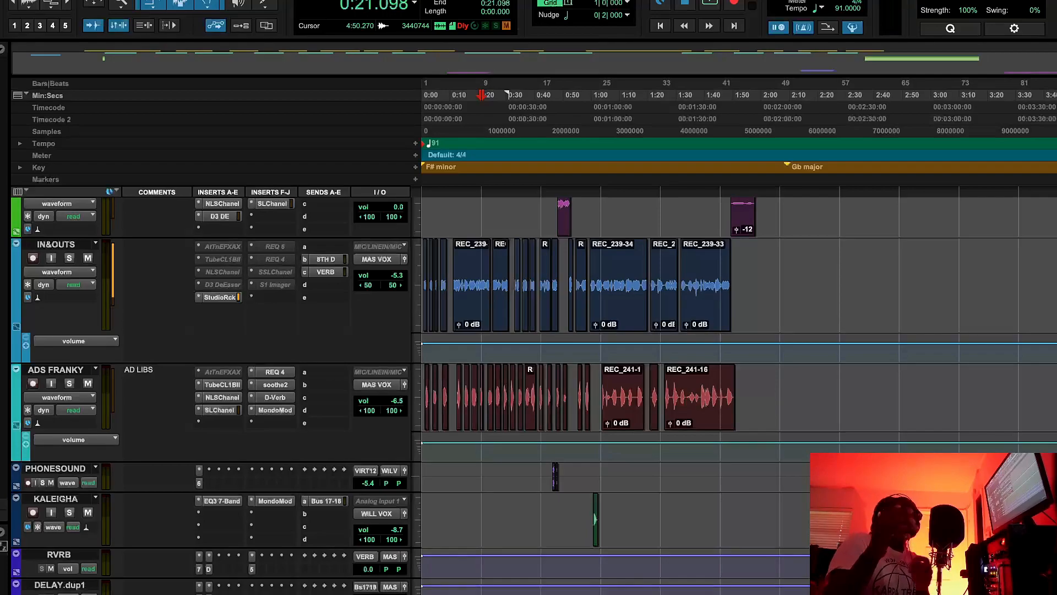
pyautogui.click(198, 486)
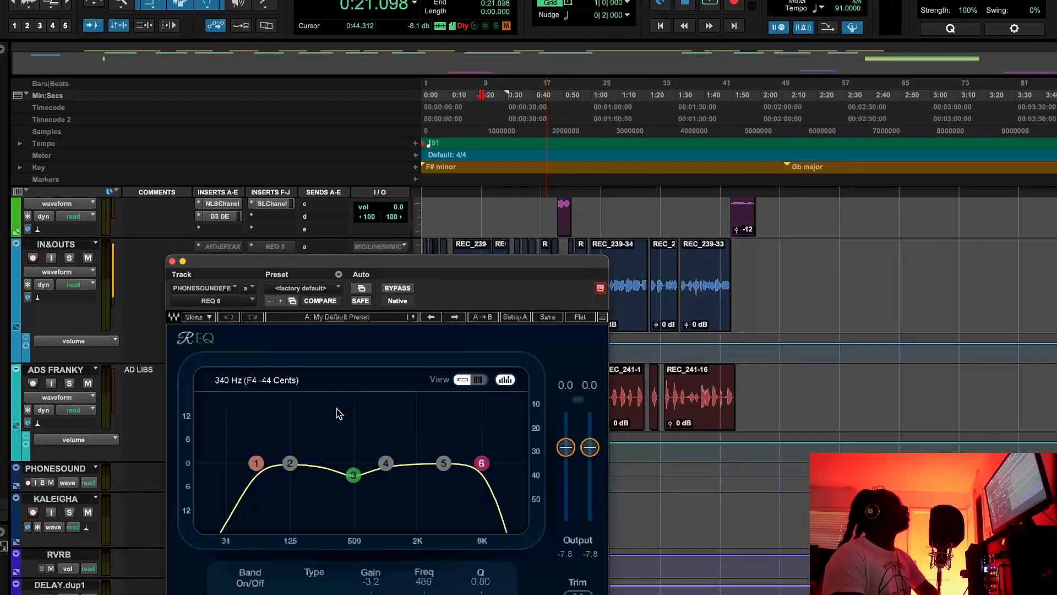
pyautogui.click(171, 262)
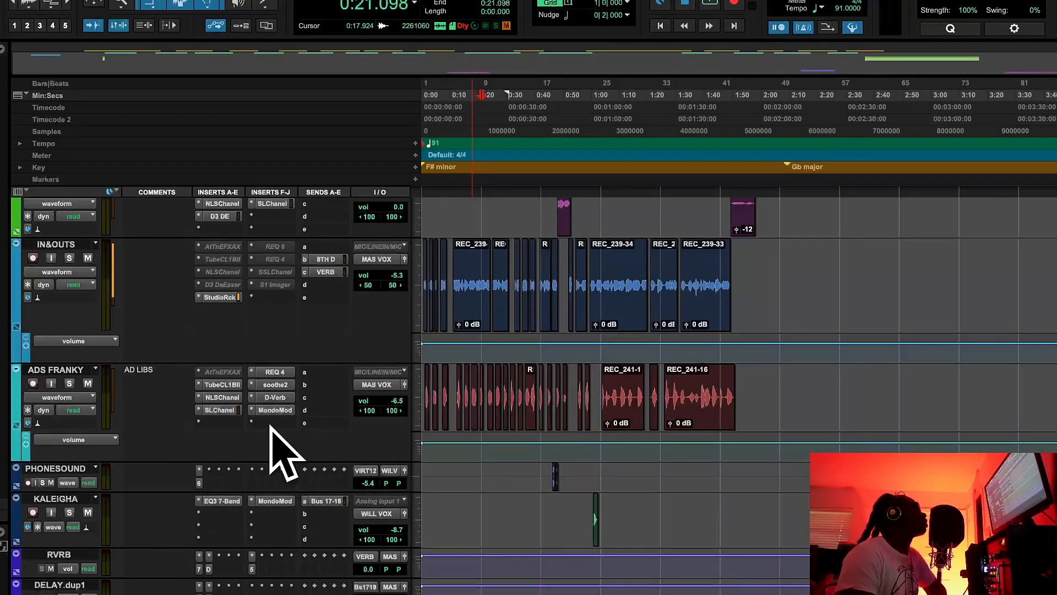
pyautogui.click(216, 500)
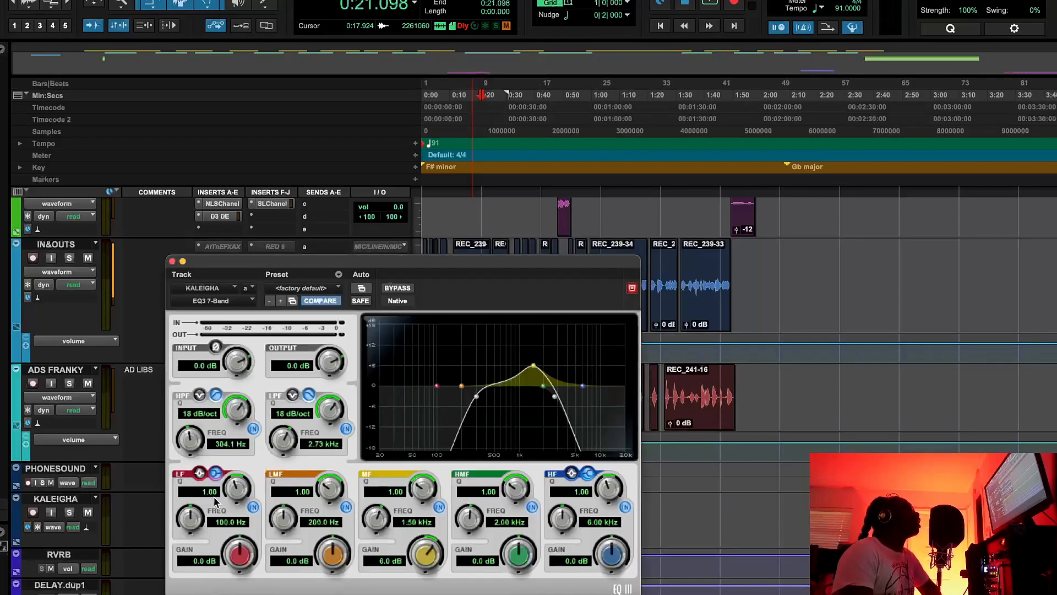
pyautogui.click(172, 261)
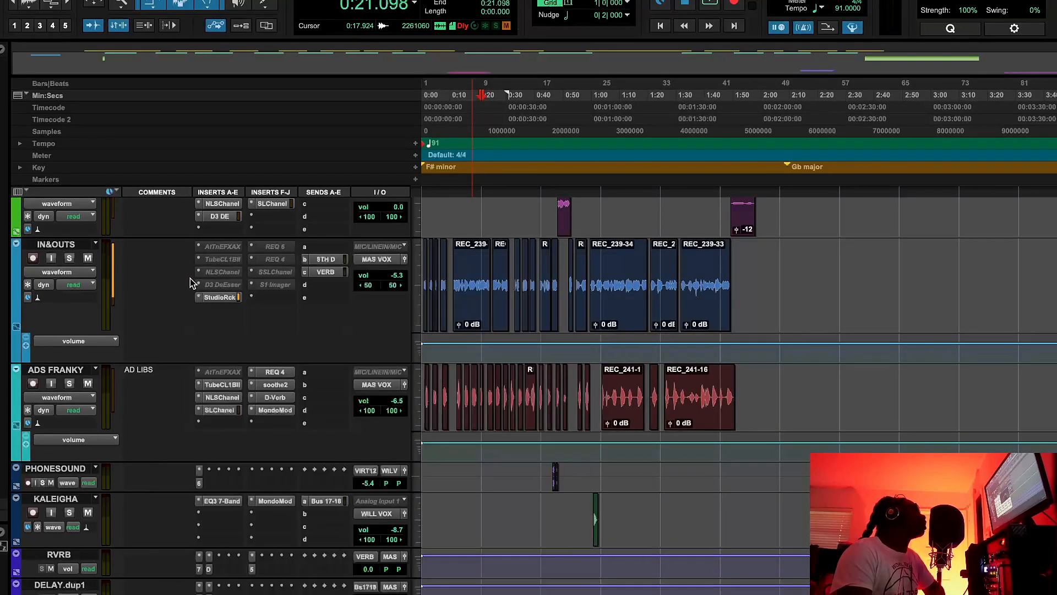
# Step: Open MondoMod on the track below PHONESOUND, play the song from about 0:58 to hear its clip, then stop playback and close the plug-in
pyautogui.click(281, 503)
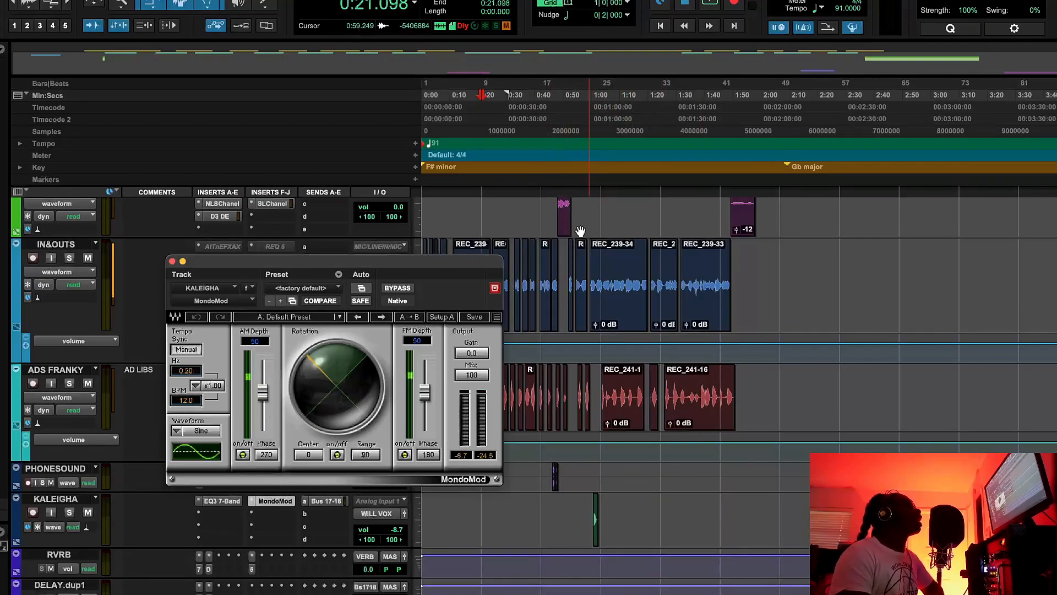
pyautogui.click(593, 88)
pyautogui.click(588, 96)
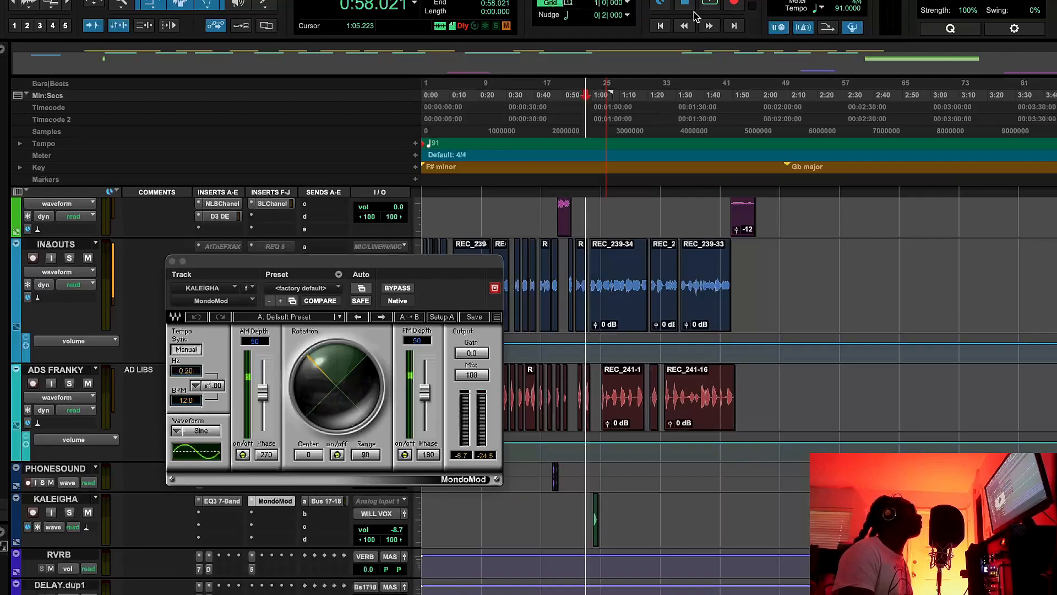
pyautogui.click(709, 4)
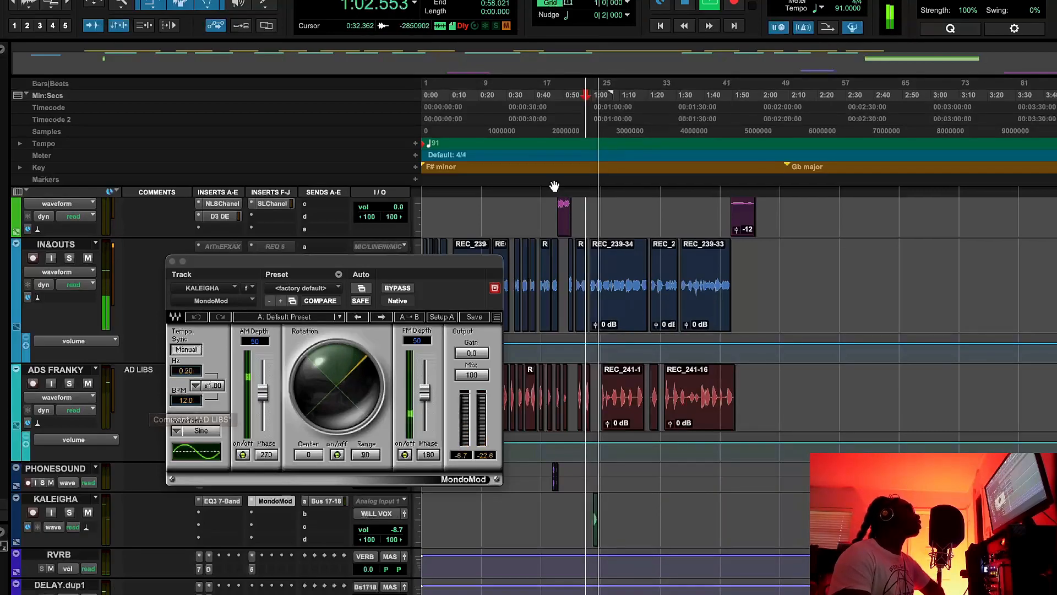
pyautogui.click(689, 4)
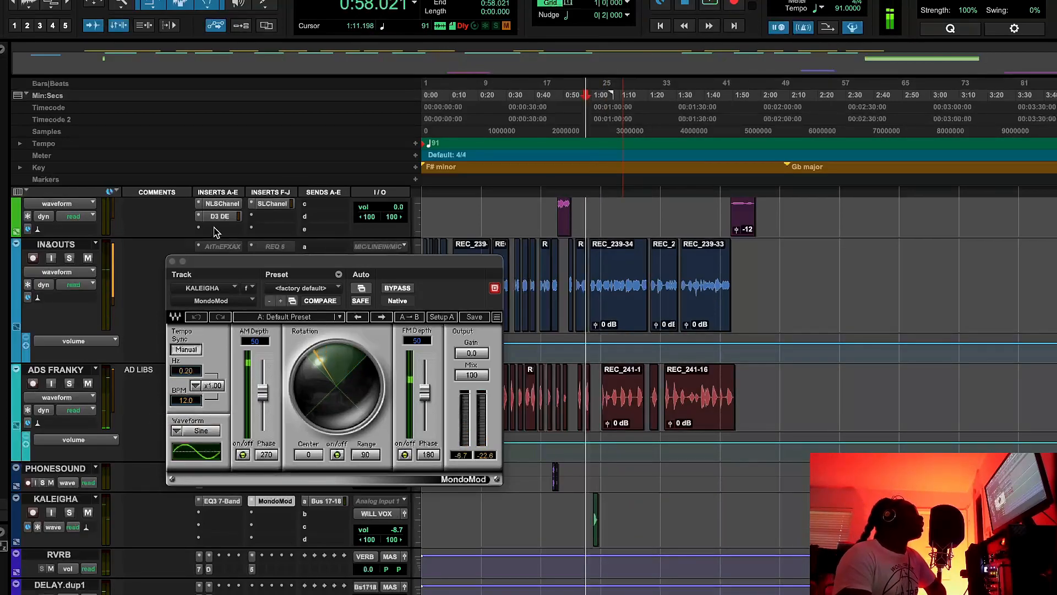
pyautogui.click(173, 261)
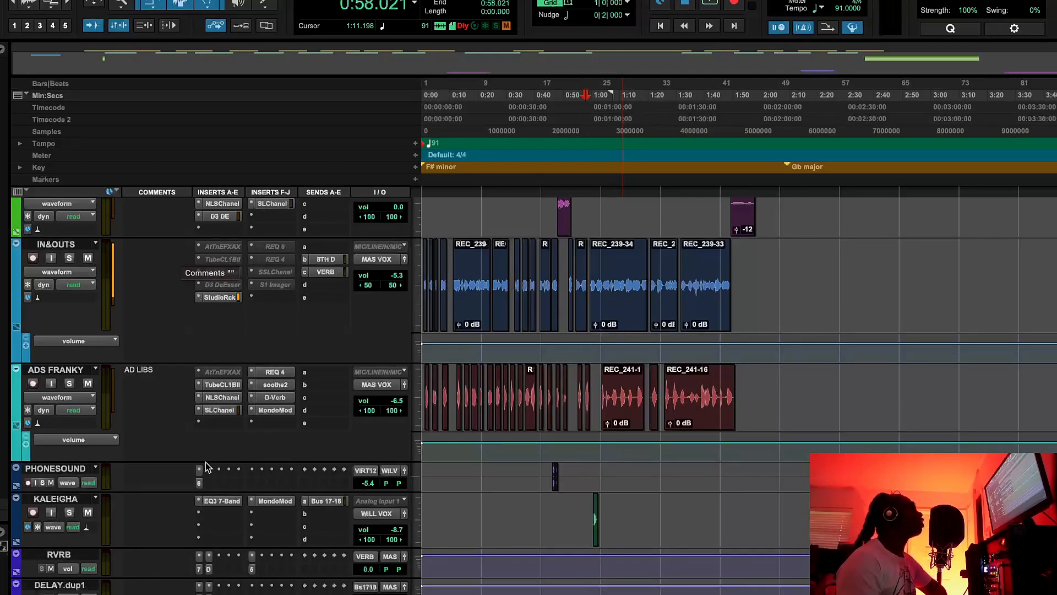
# Step: Review the EQ3 7-Band and D-Verb inserts on the RVRB track, closing each one after viewing
pyautogui.click(200, 572)
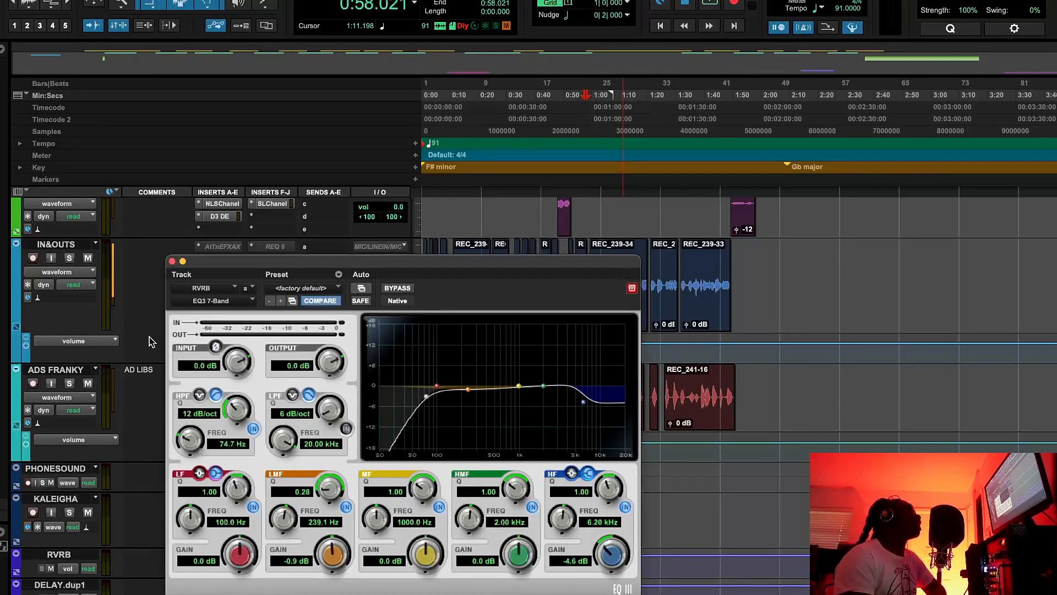
pyautogui.click(173, 262)
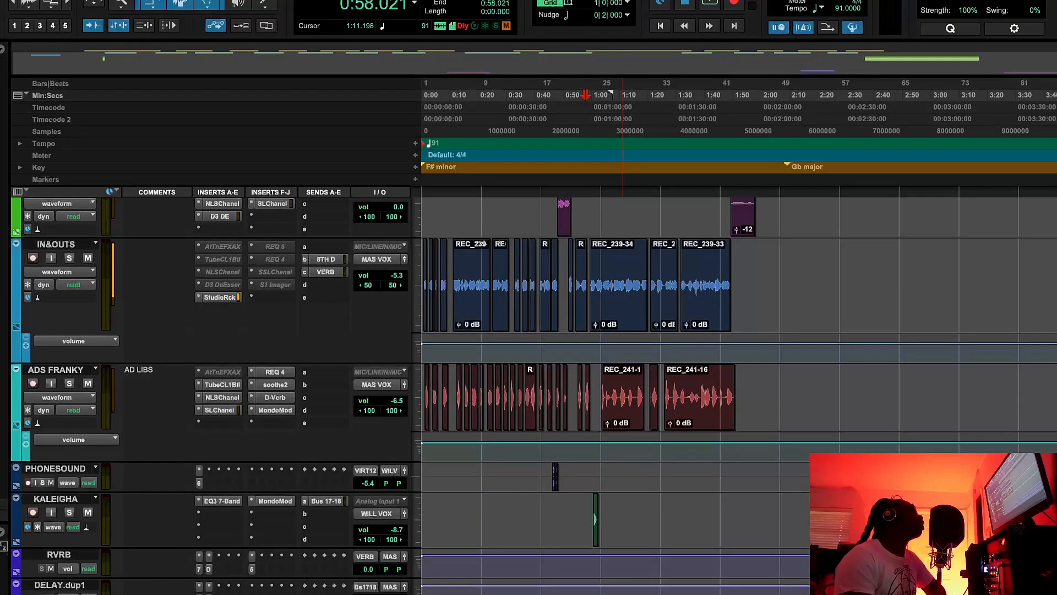
pyautogui.click(210, 571)
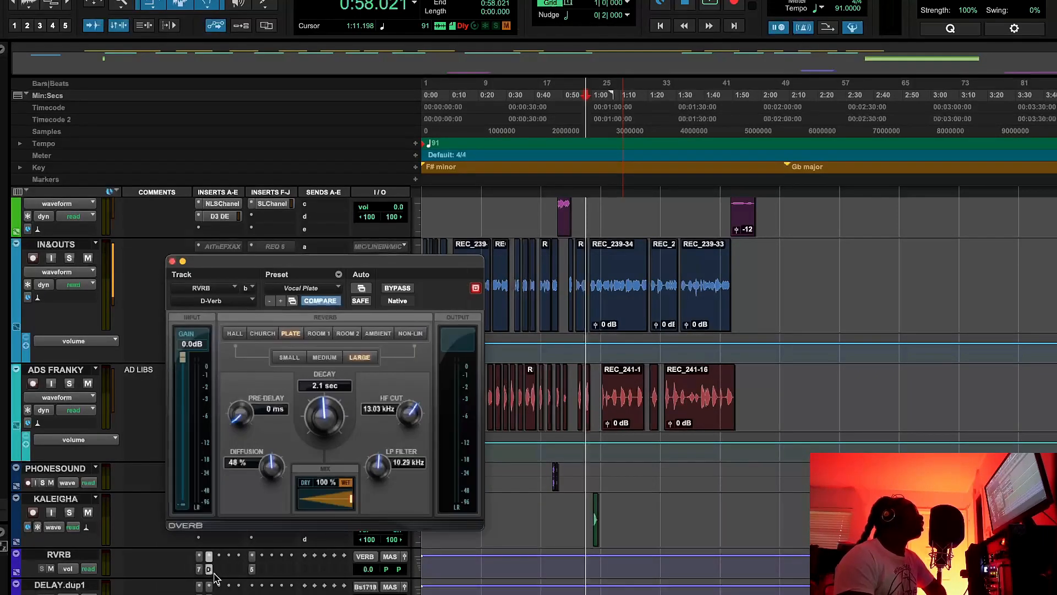
pyautogui.click(172, 262)
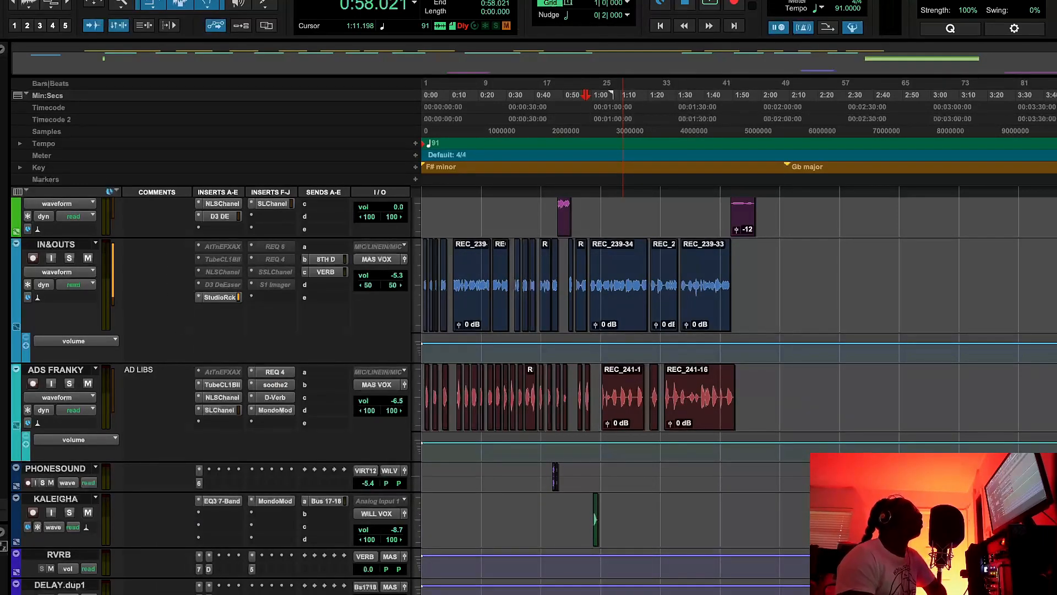
# Step: Review EQ3 7-Band and Mod Delay III on DELAY.dup1 and H-Delay on DELAY.dup2, closing each one after viewing
pyautogui.click(203, 589)
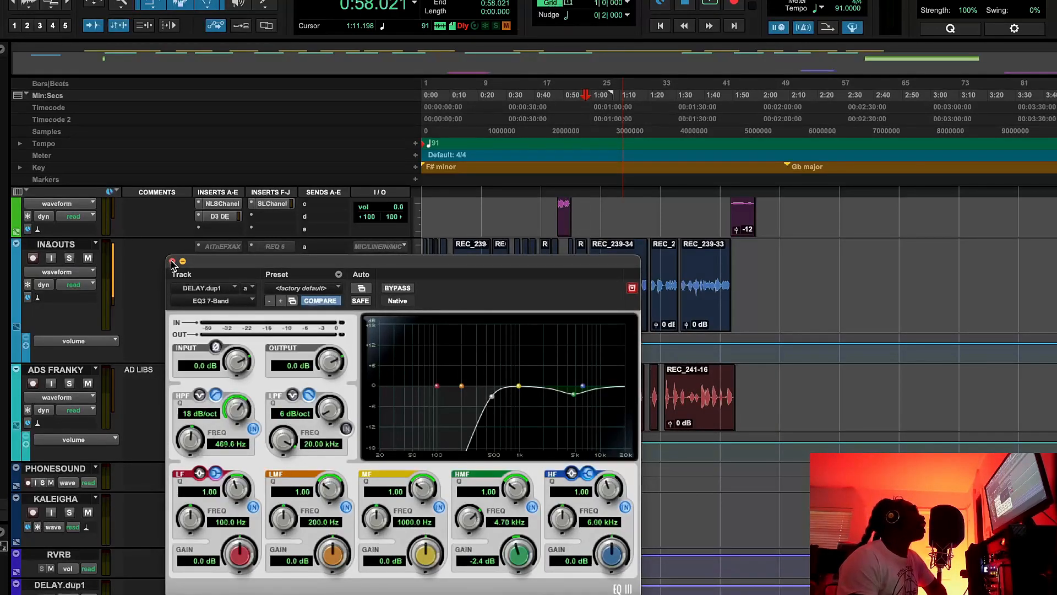
pyautogui.click(172, 261)
pyautogui.click(209, 587)
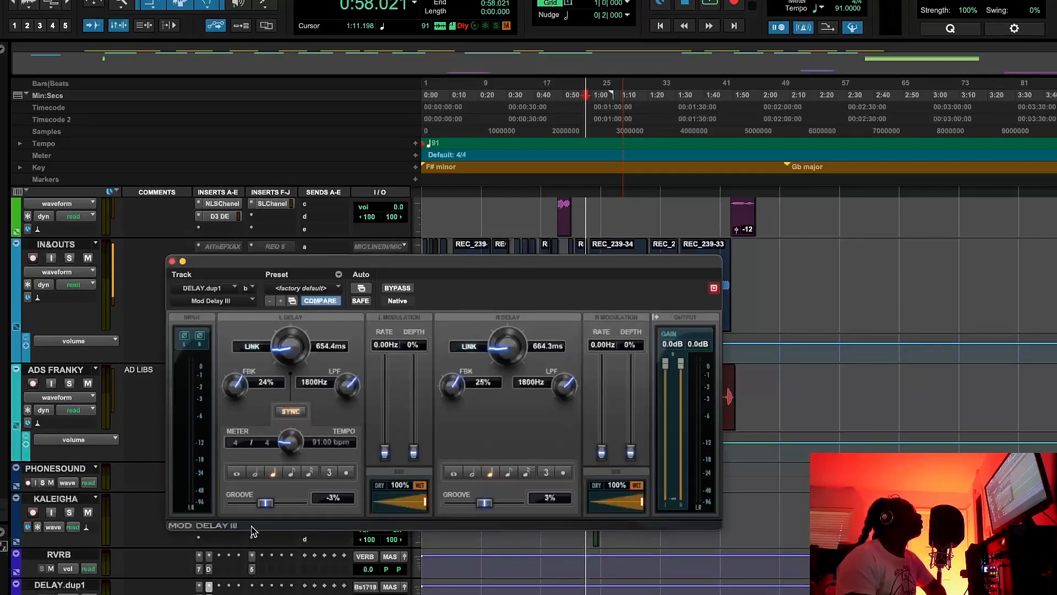
pyautogui.click(172, 261)
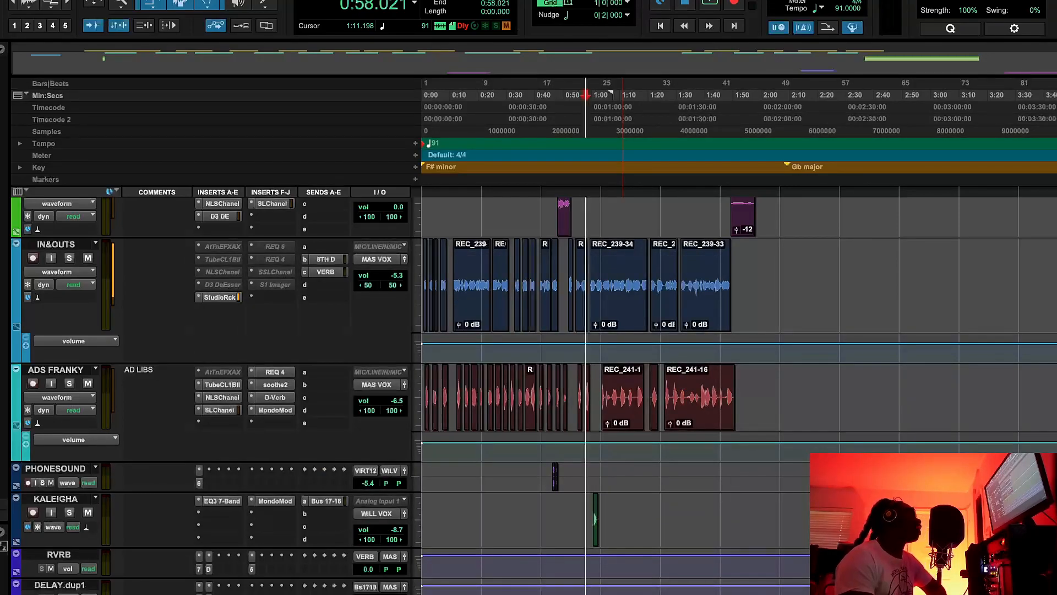
pyautogui.click(245, 559)
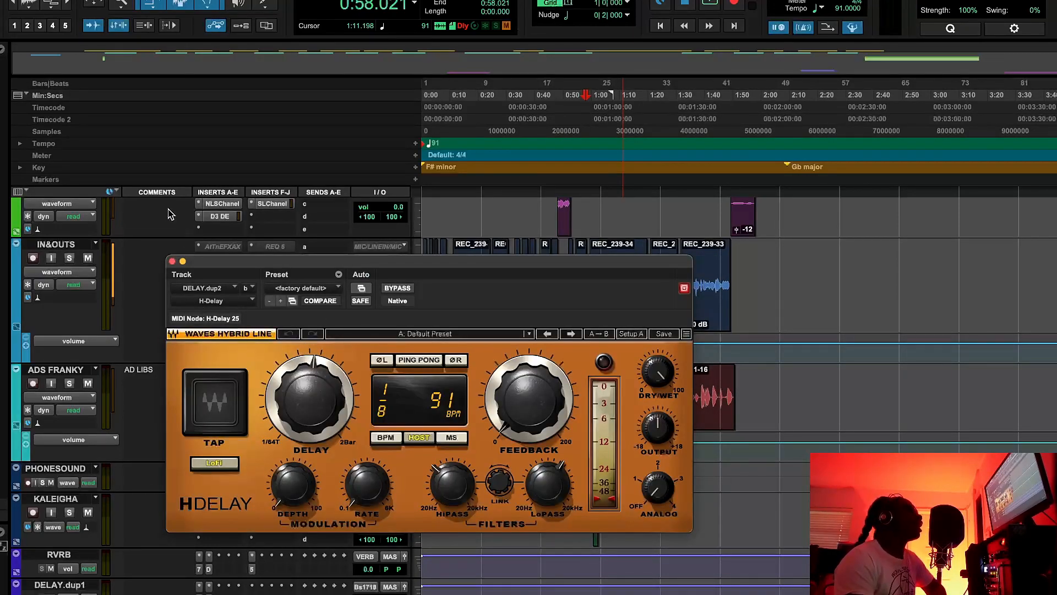
pyautogui.click(172, 261)
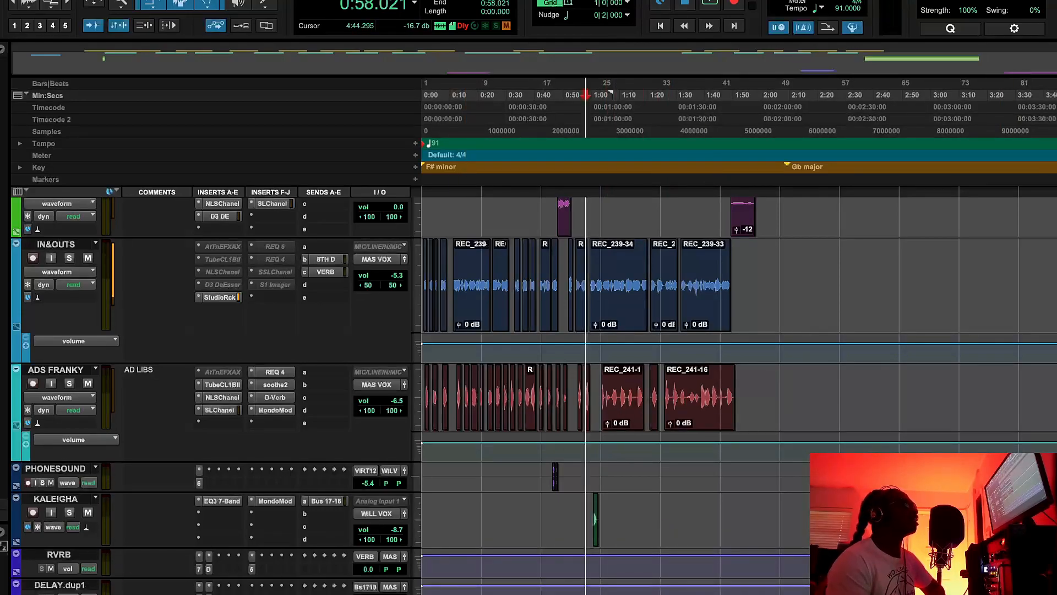
# Step: Open the Oxford Inflator insert on the 2BUS track and move its window to examine the settings
pyautogui.scroll(15, 529, 385)
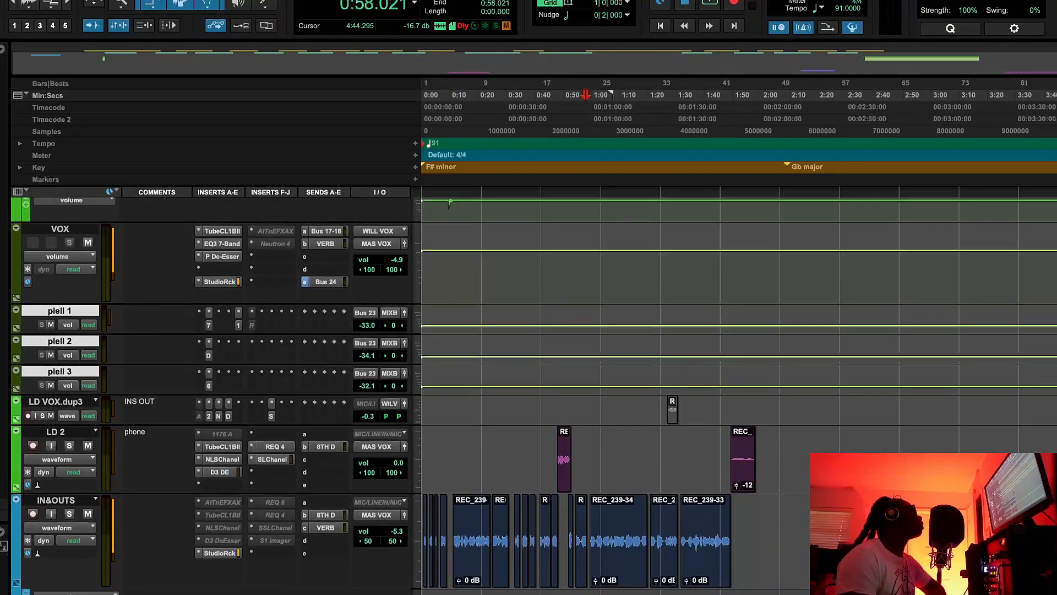
pyautogui.scroll(3, 529, 386)
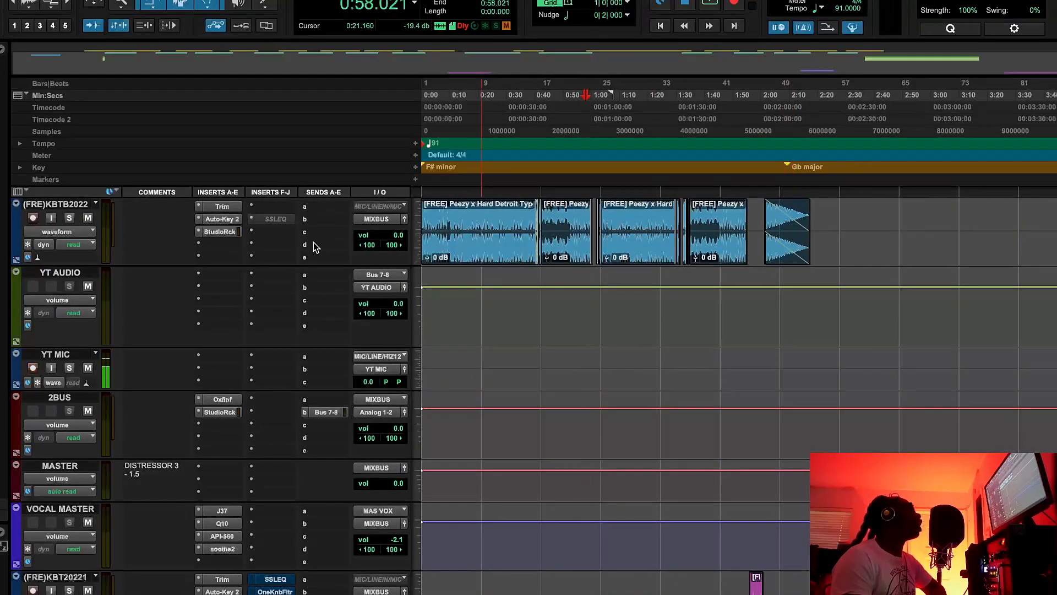
pyautogui.click(222, 399)
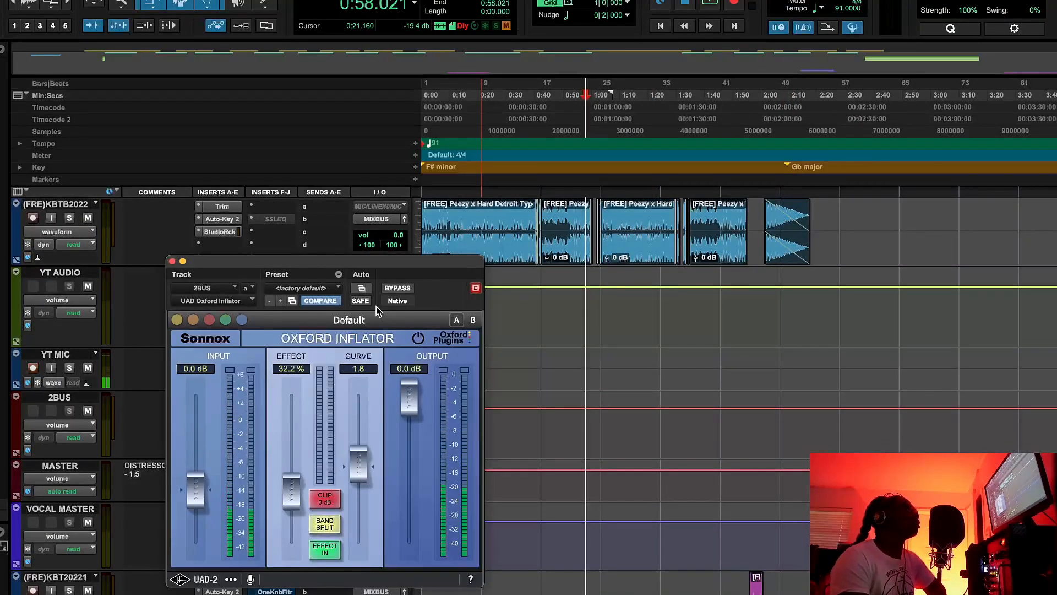
pyautogui.moveTo(339, 270); pyautogui.dragTo(302, 236)
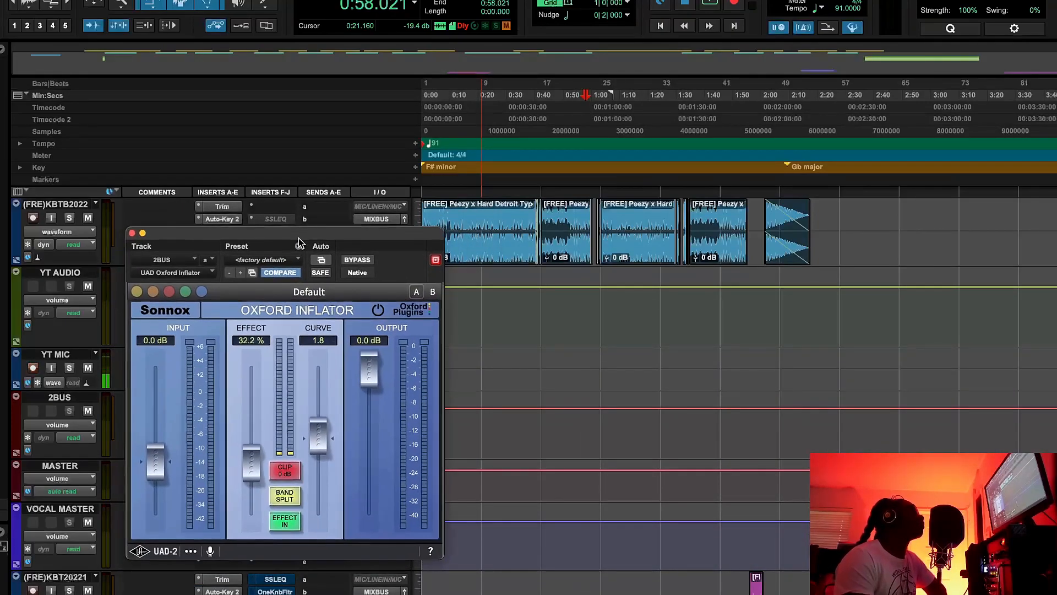
# Step: Play the song from about 0:21, compare the Oxford Inflator bypassed and active, then close it and stop playback
pyautogui.moveTo(475, 95); pyautogui.dragTo(479, 94)
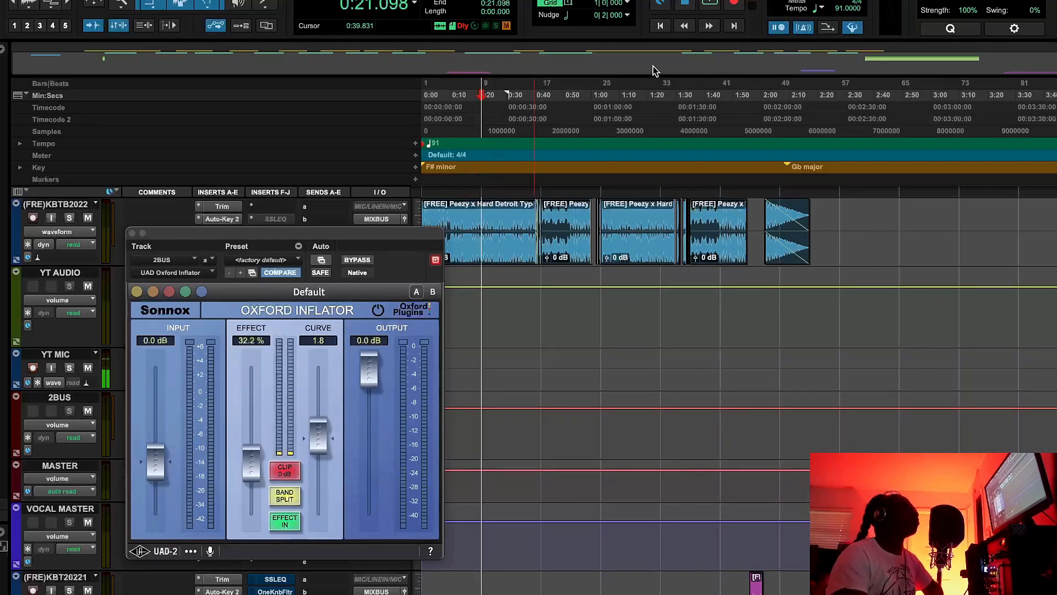
pyautogui.click(715, 4)
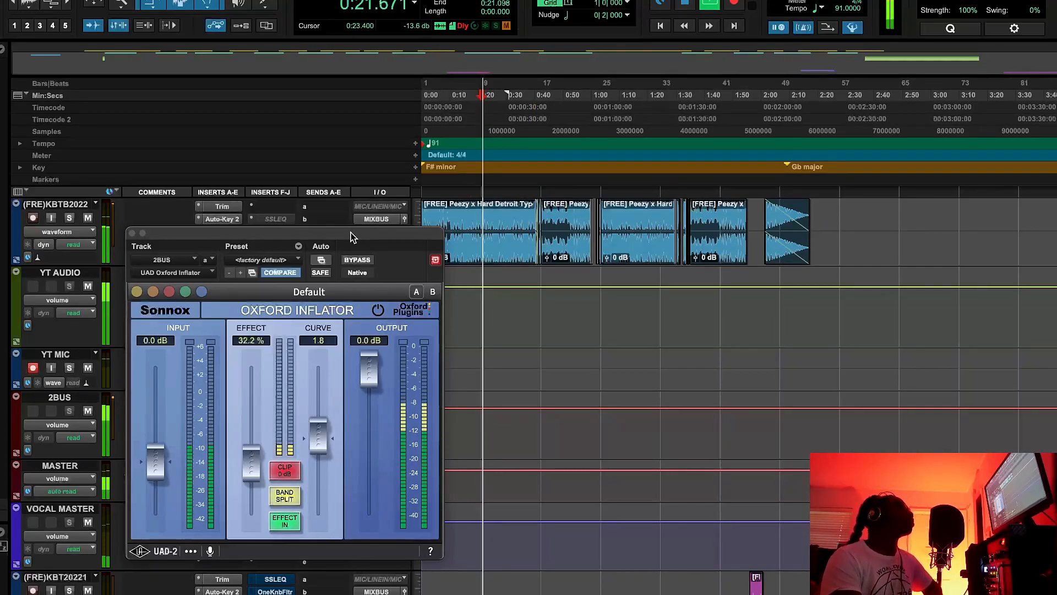
pyautogui.click(358, 260)
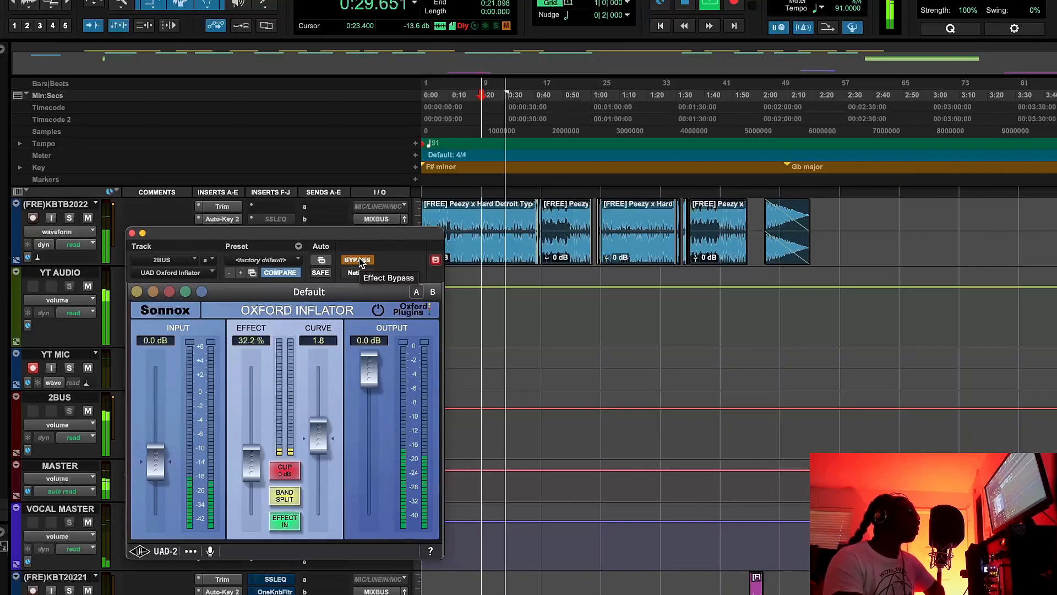
pyautogui.click(357, 260)
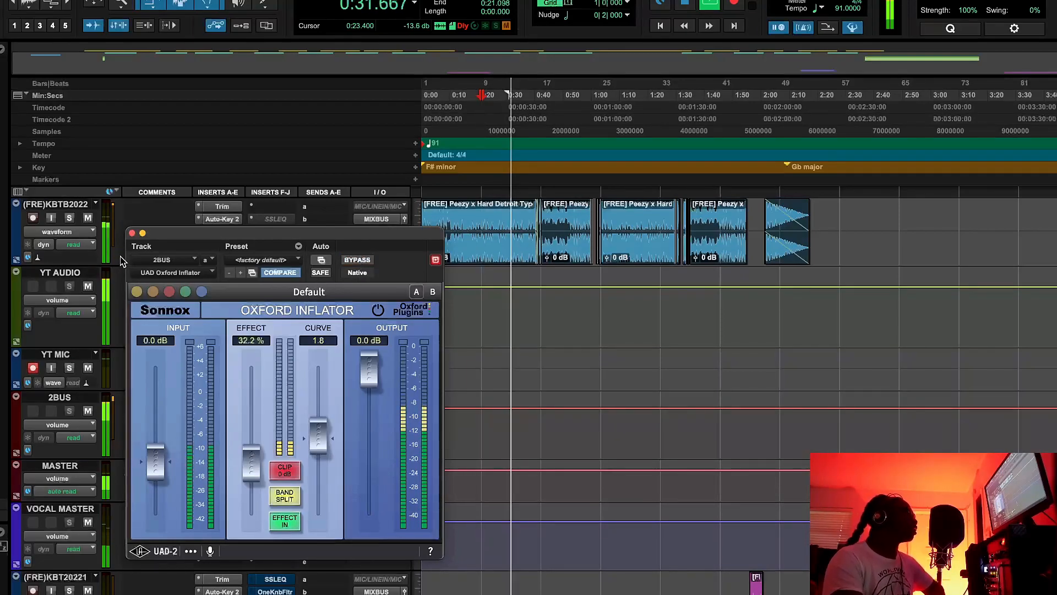
pyautogui.click(132, 233)
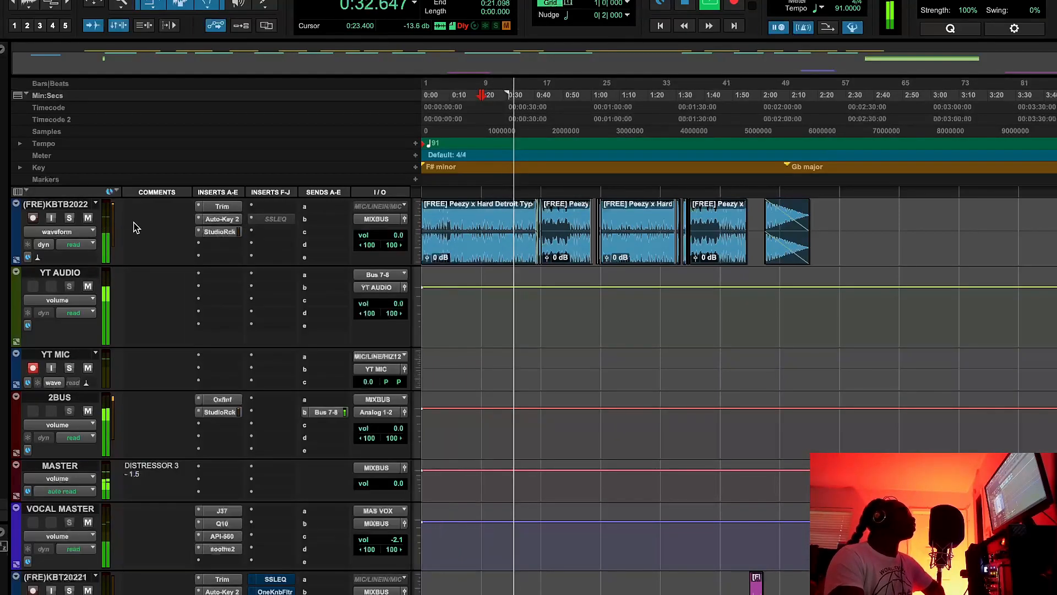
pyautogui.click(686, 8)
# Step: Open the StudioRack insert on the 2BUS track, open its Kramer PIE module, and move that window to examine the settings
pyautogui.click(228, 413)
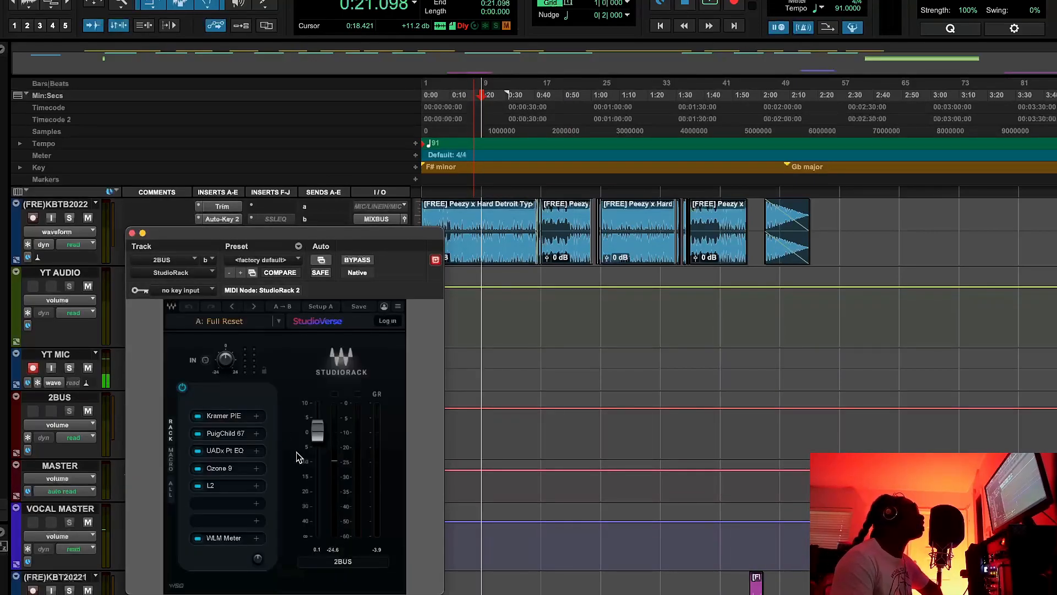
pyautogui.click(236, 416)
pyautogui.moveTo(636, 121); pyautogui.dragTo(635, 157)
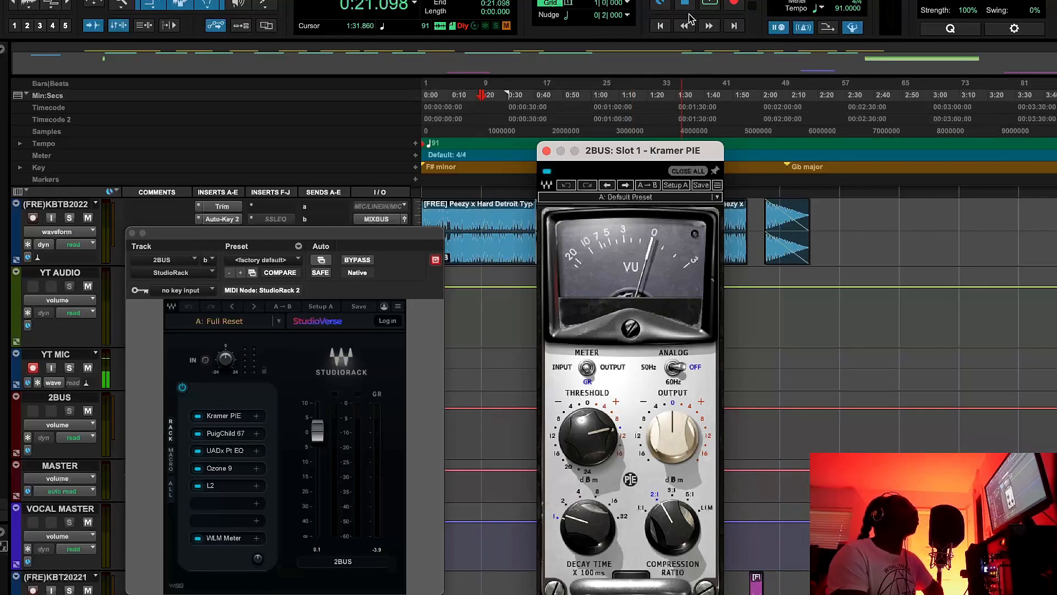
# Step: Play the song from about 0:21, compare the Kramer PIE bypassed and active, then stop playback and close the module
pyautogui.click(708, 5)
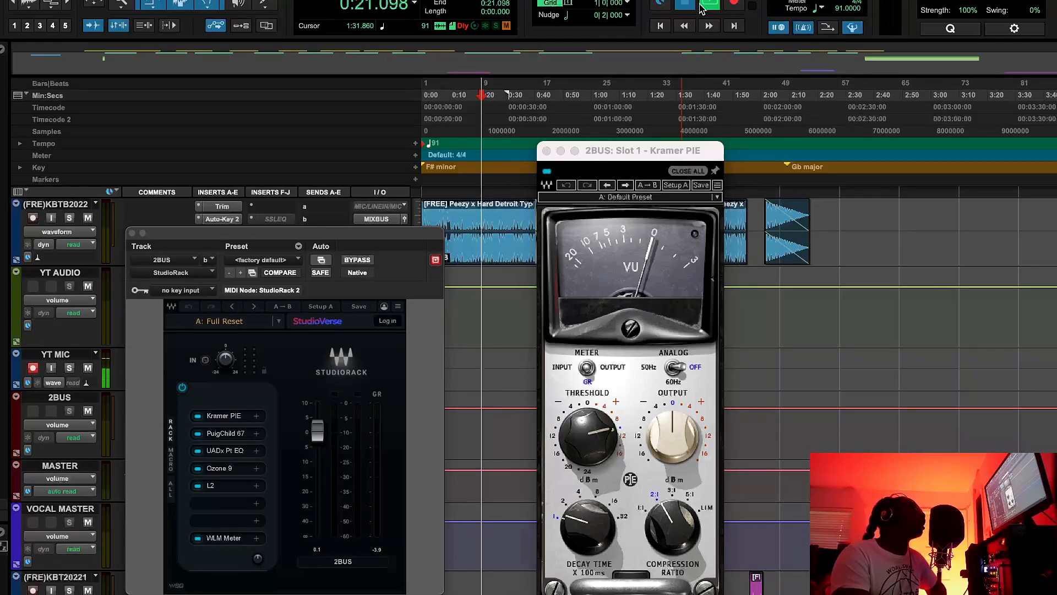
pyautogui.click(548, 171)
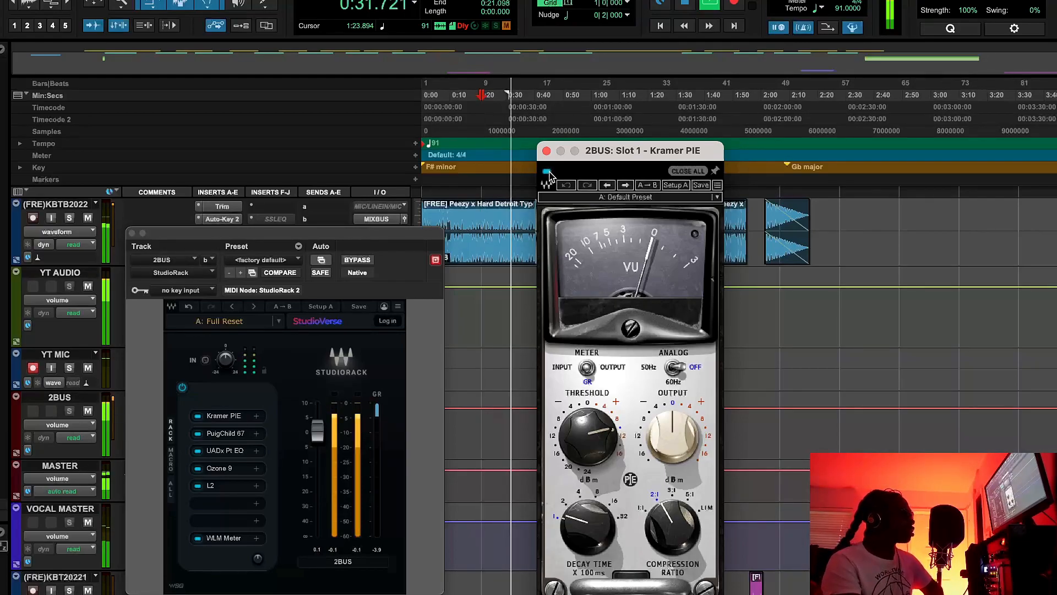
pyautogui.click(548, 171)
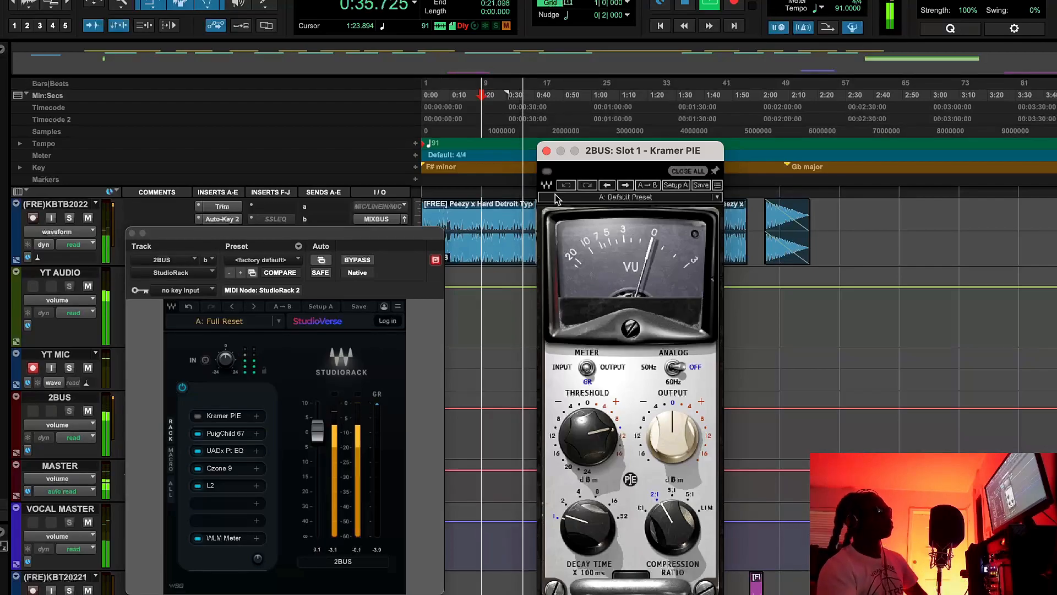
pyautogui.click(546, 172)
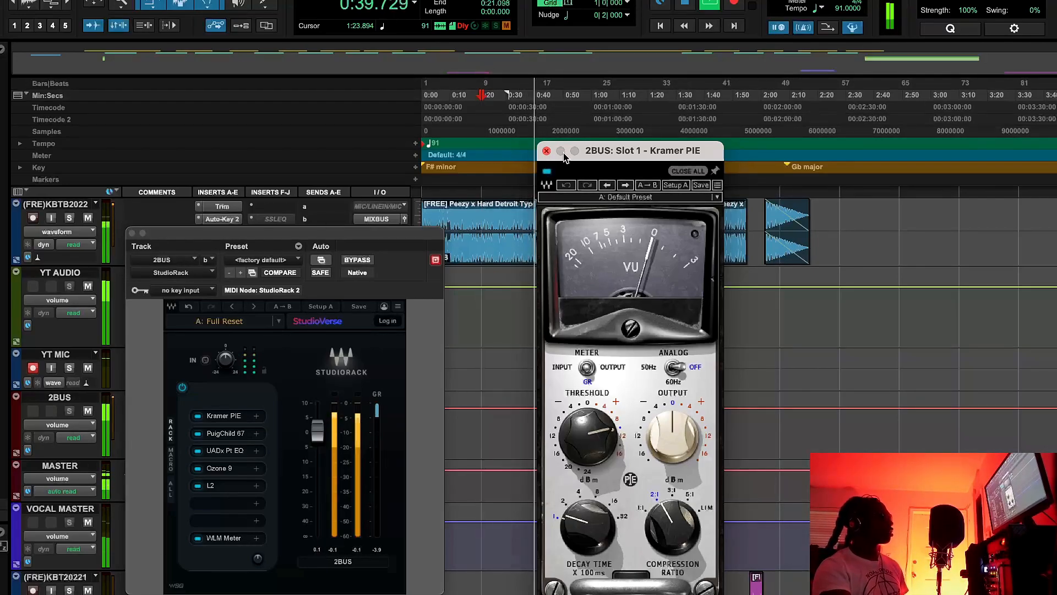
pyautogui.press('space')
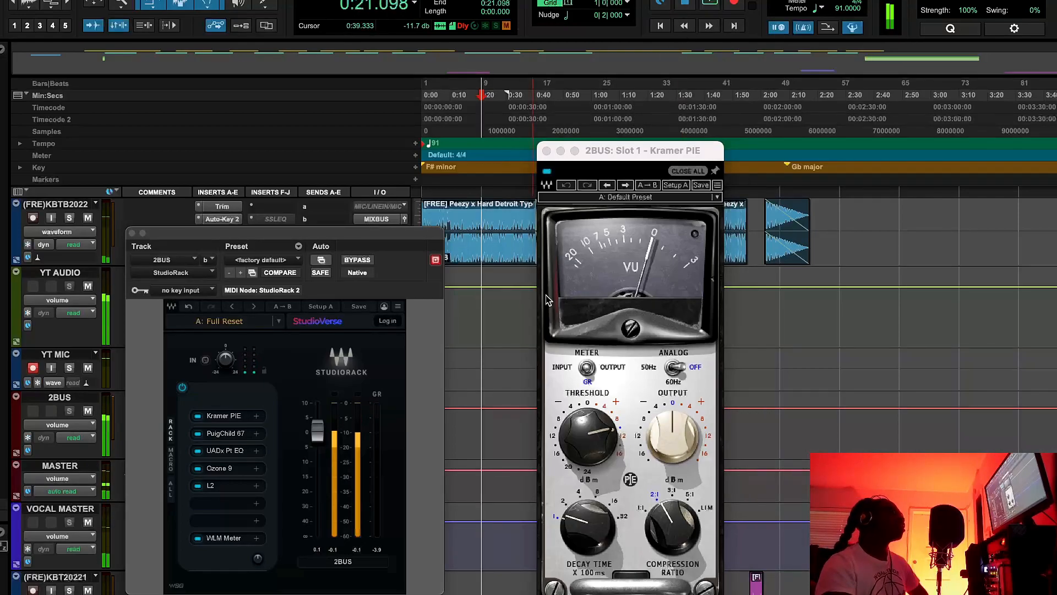
pyautogui.click(573, 151)
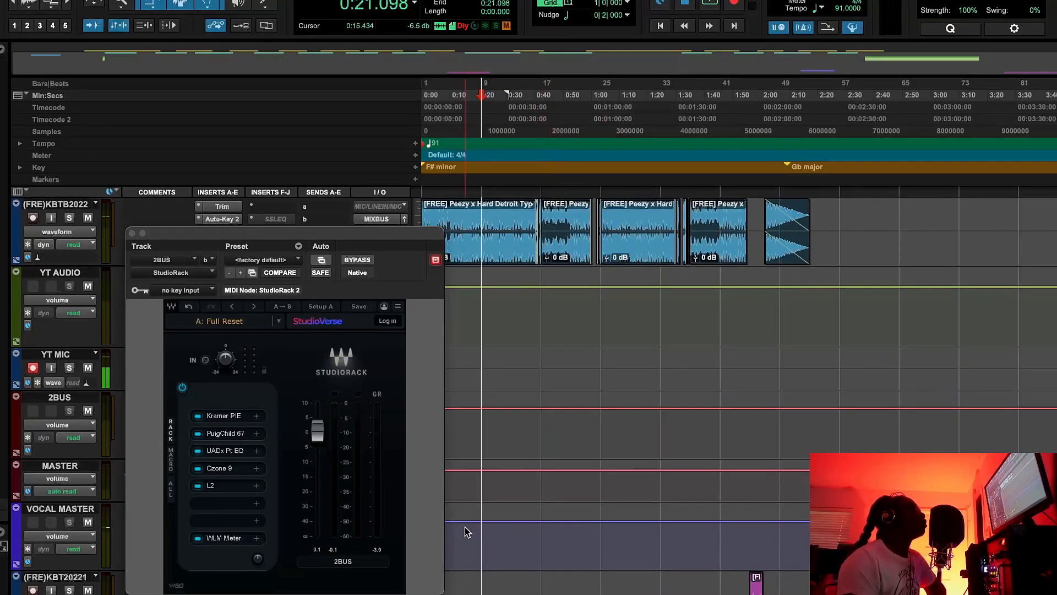
# Step: Open the PuigChild 670 module in the 2BUS StudioRack, move its window, and examine the left threshold setting
pyautogui.click(242, 434)
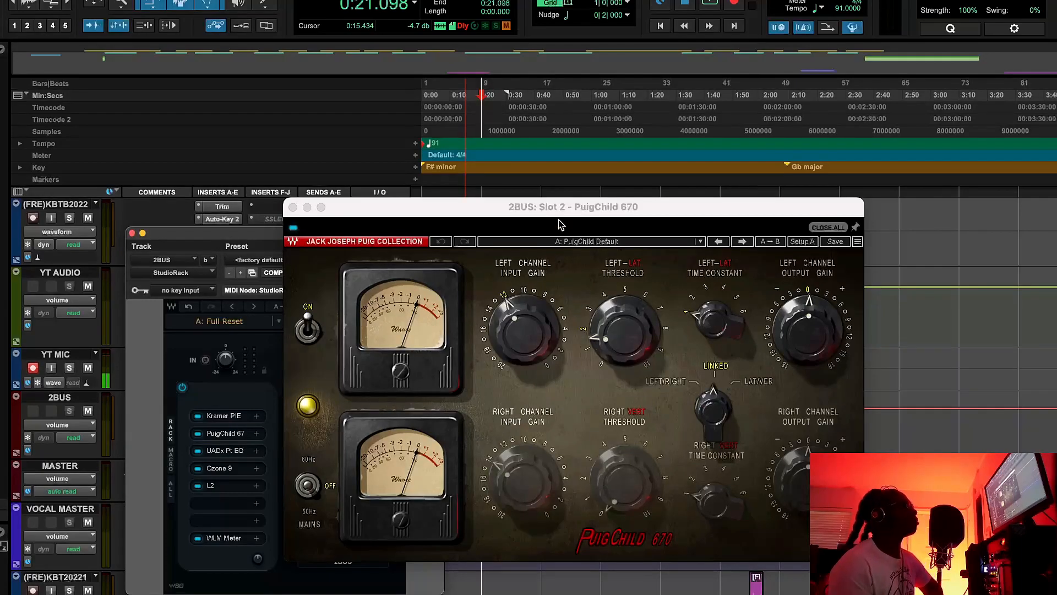
pyautogui.moveTo(566, 211); pyautogui.dragTo(516, 200)
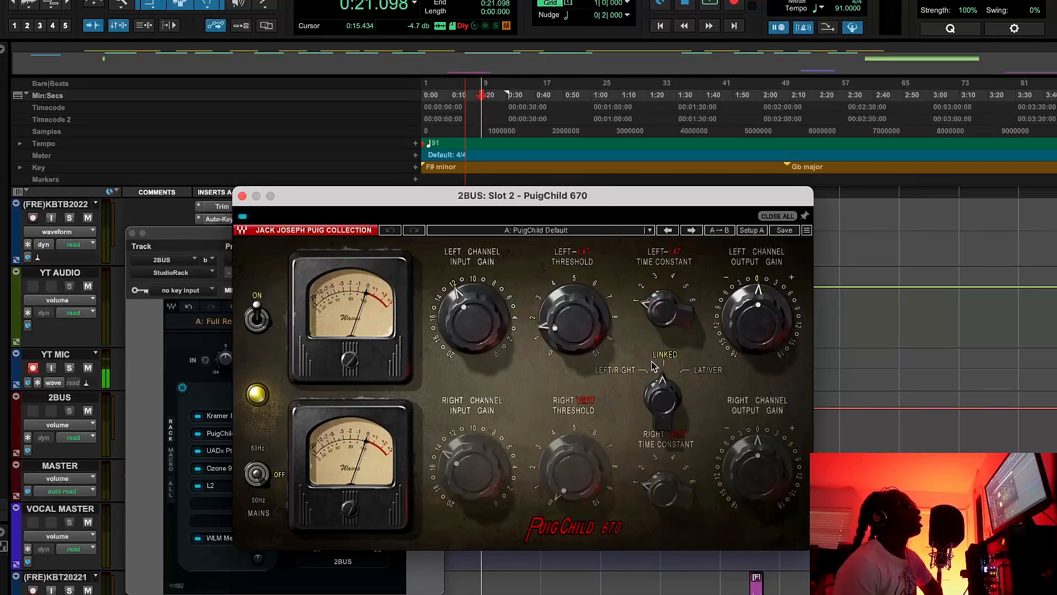
pyautogui.click(553, 321)
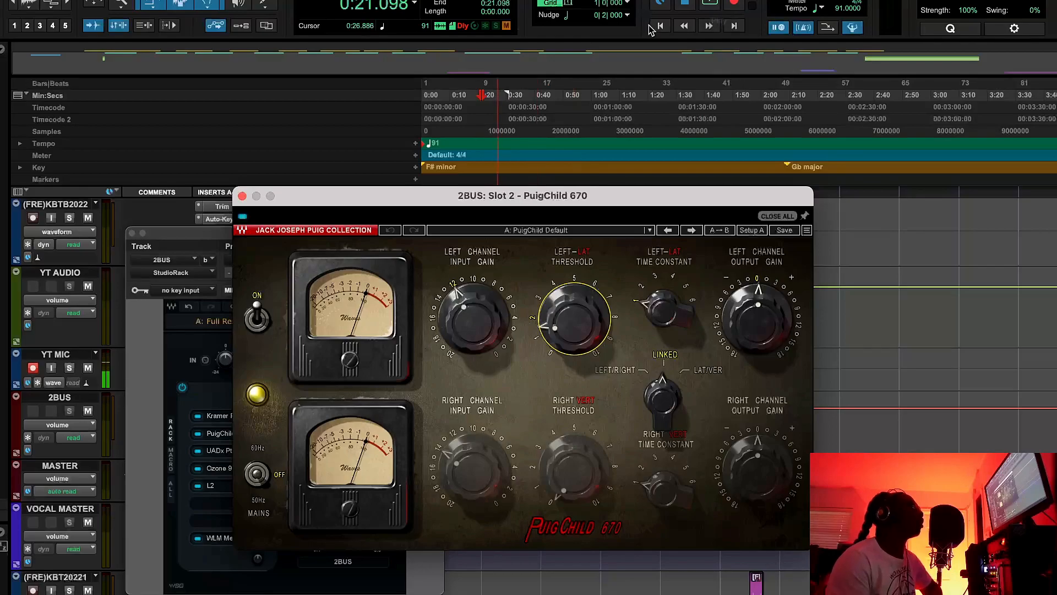
# Step: During playback, compare the PuigChild 670 left threshold at 0 with its original setting, restore the original, then stop playback and close the module
pyautogui.click(707, 4)
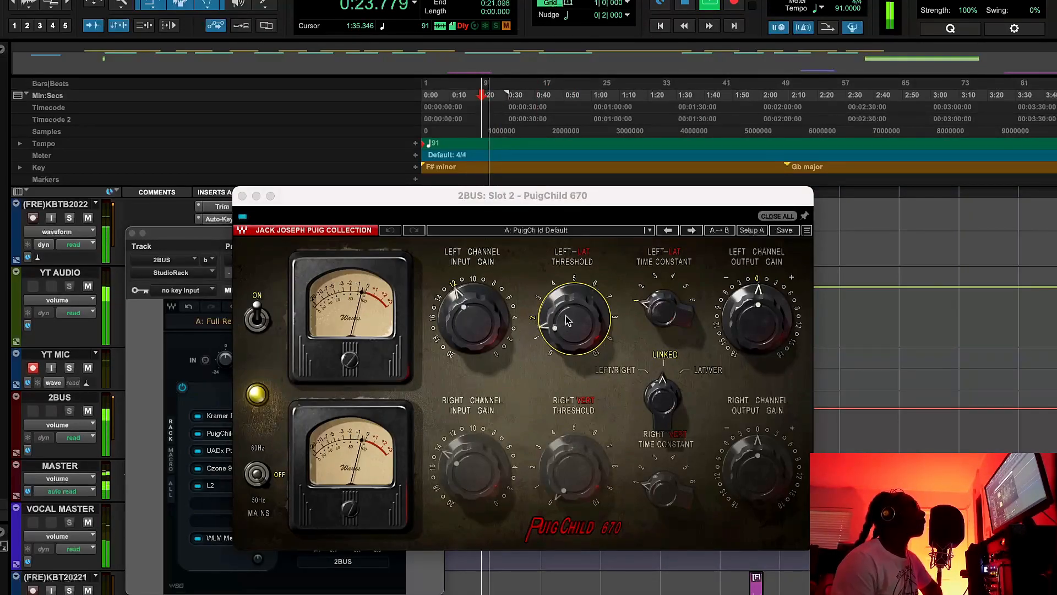
pyautogui.moveTo(574, 318); pyautogui.dragTo(574, 347)
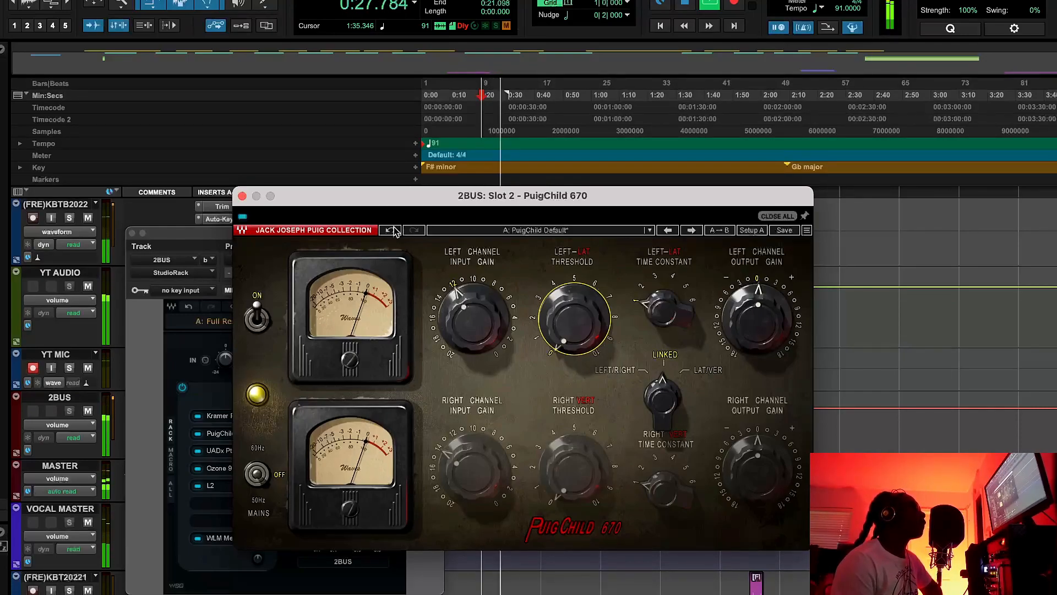
pyautogui.click(391, 231)
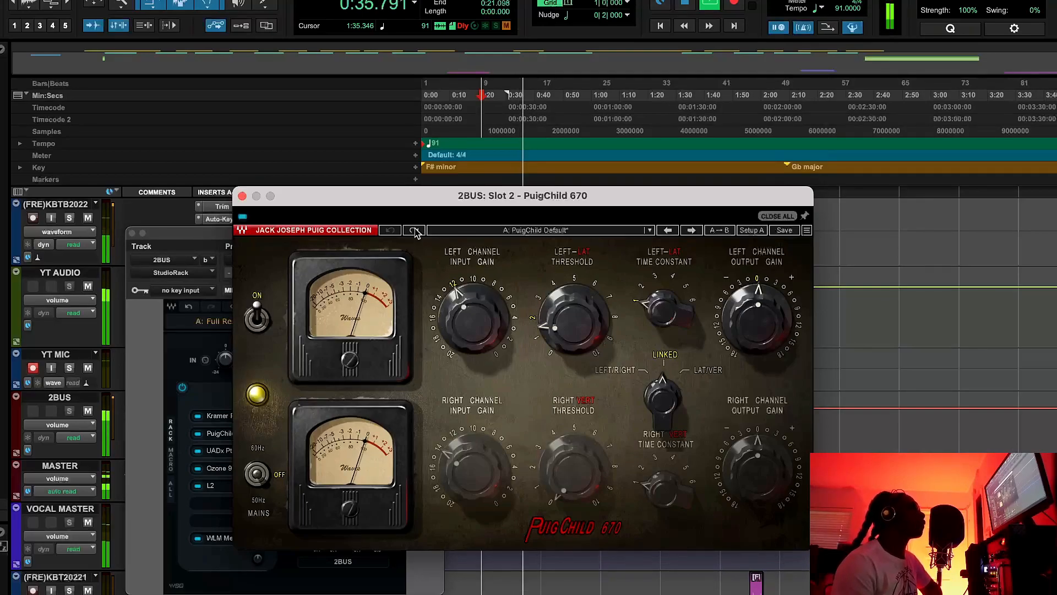
pyautogui.click(414, 230)
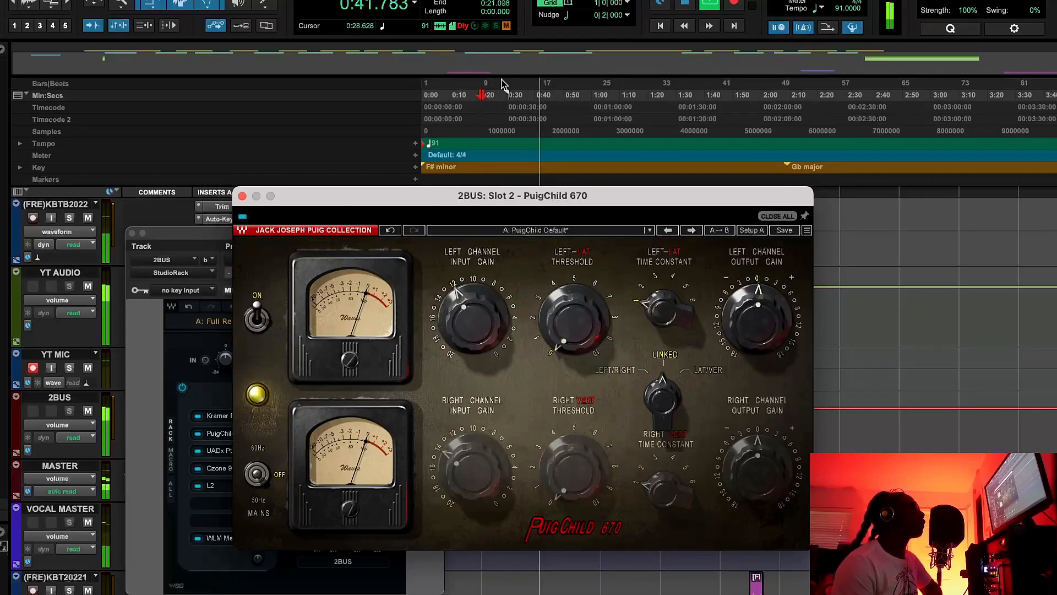
pyautogui.click(487, 84)
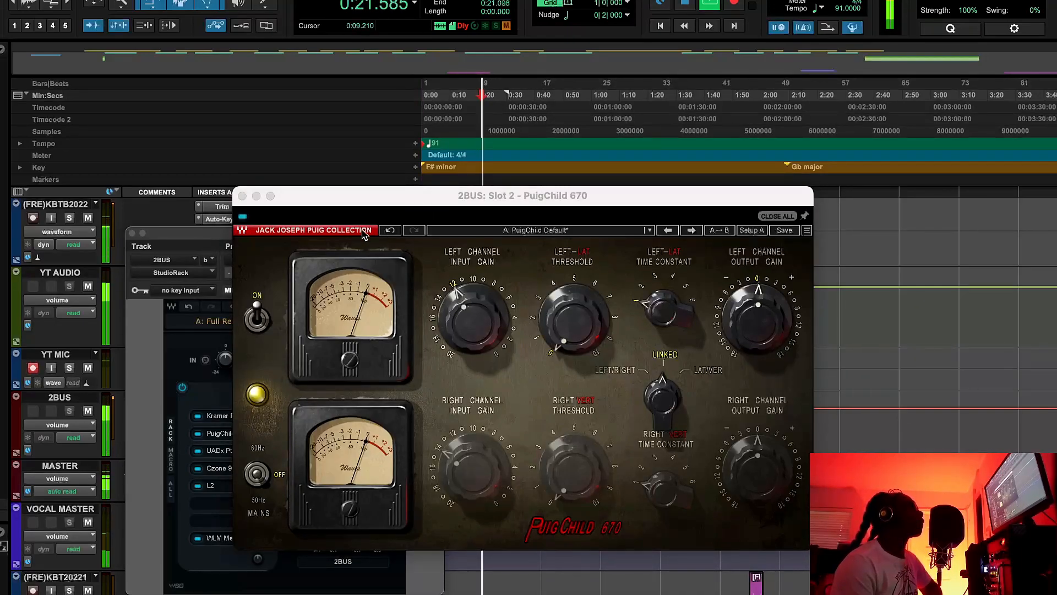
pyautogui.click(389, 232)
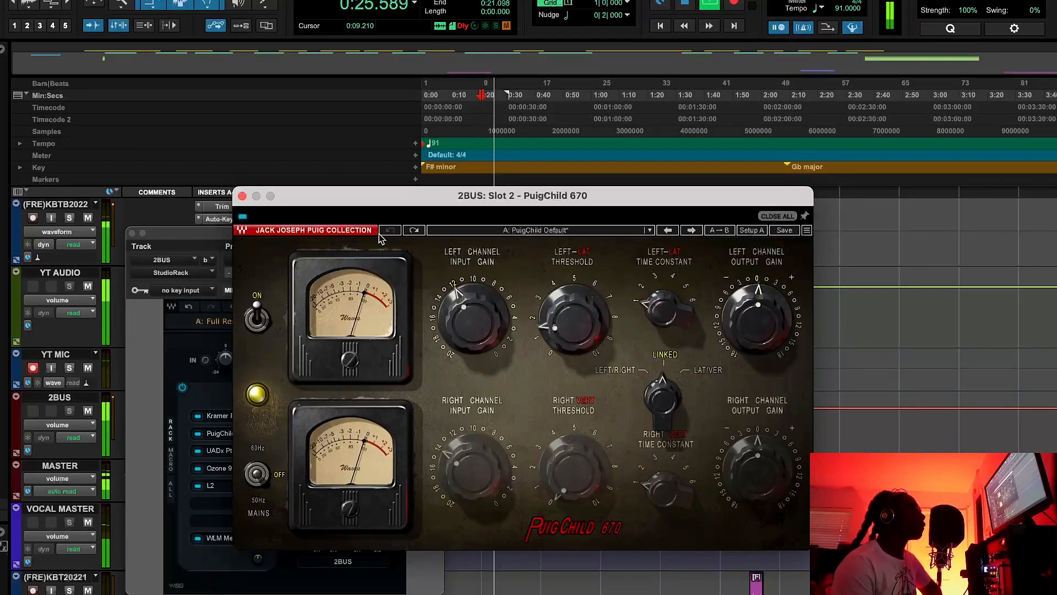
pyautogui.click(689, 4)
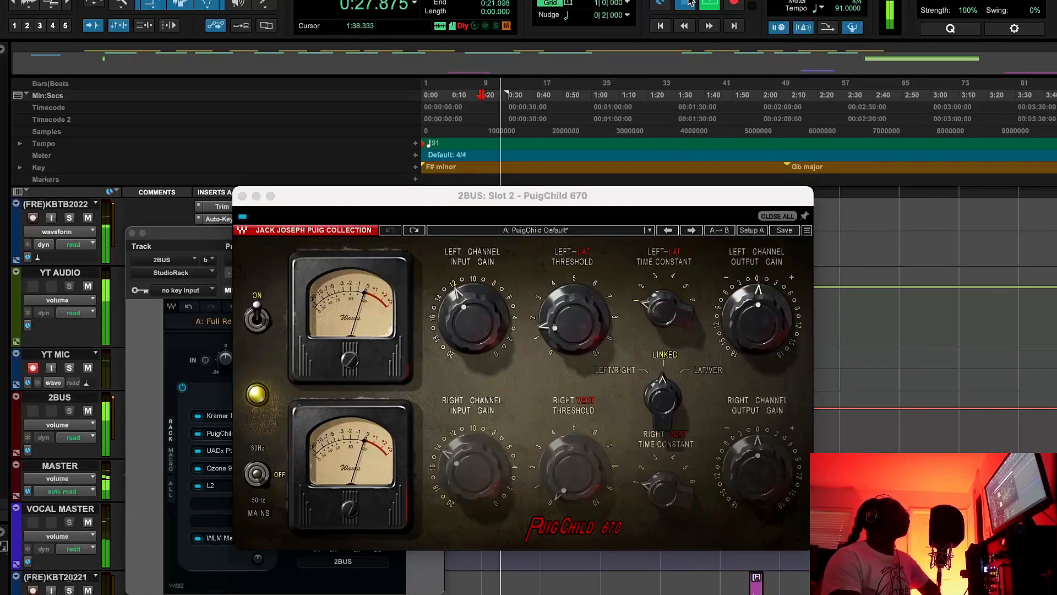
pyautogui.click(690, 4)
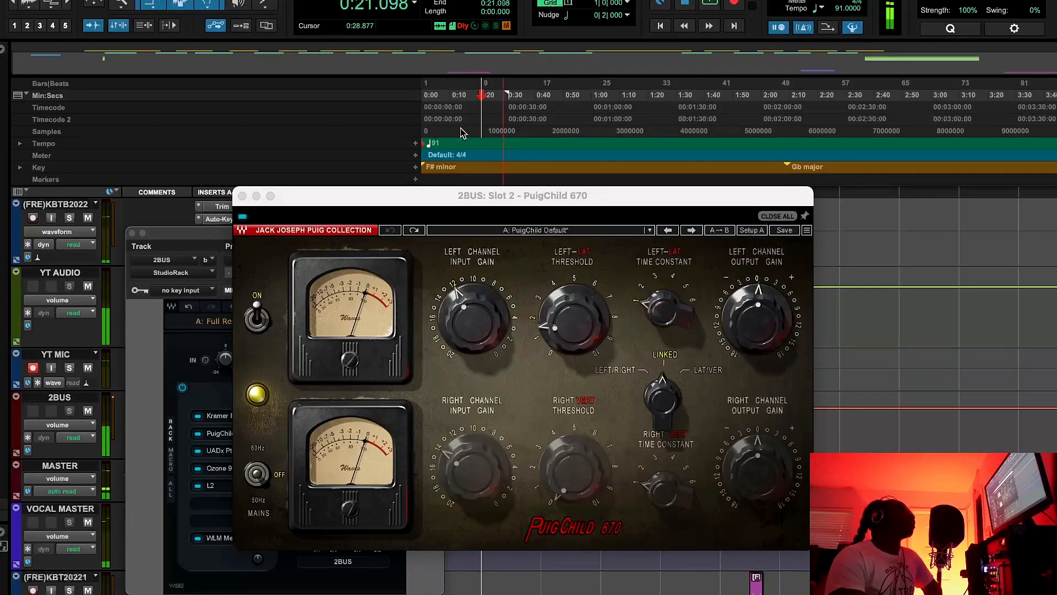
pyautogui.click(242, 196)
# Step: Open the UADx Pultec EQP-1A EQ in the StudioRack, compare it bypassed and active during playback, then close it
pyautogui.click(215, 451)
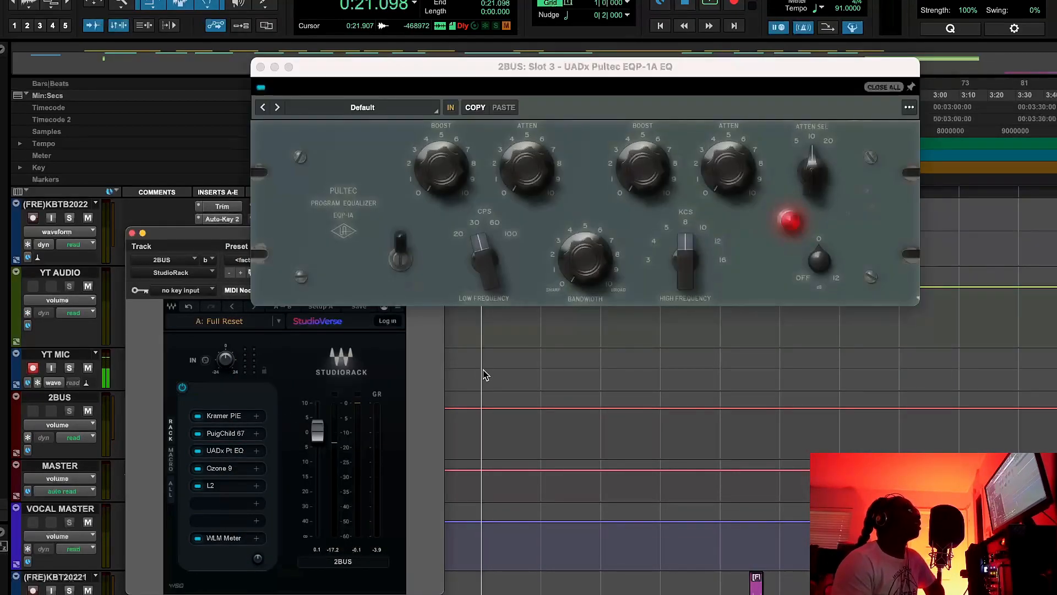
pyautogui.moveTo(563, 66); pyautogui.dragTo(559, 249)
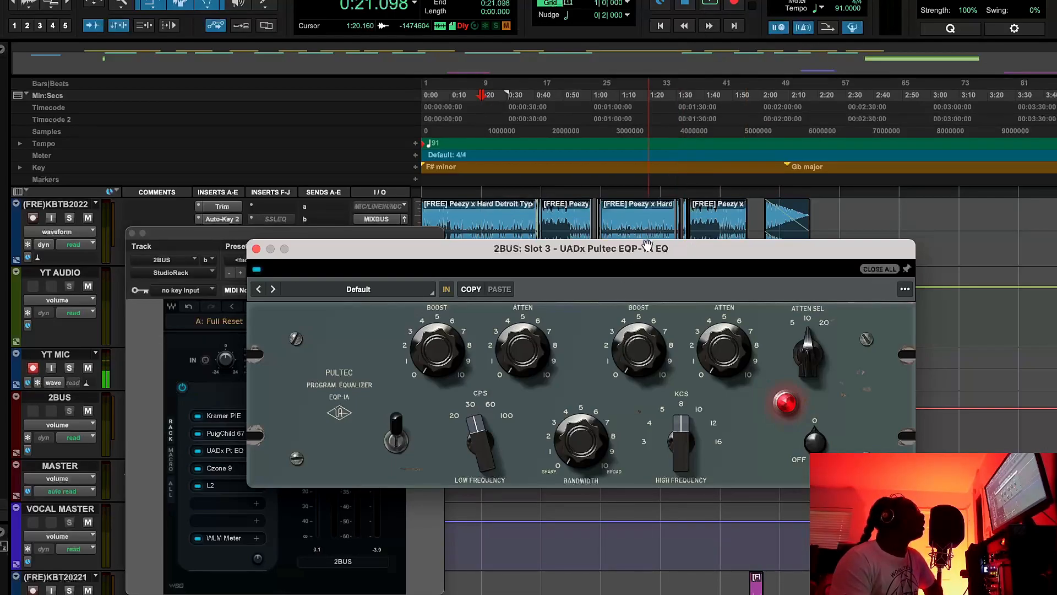
pyautogui.click(711, 4)
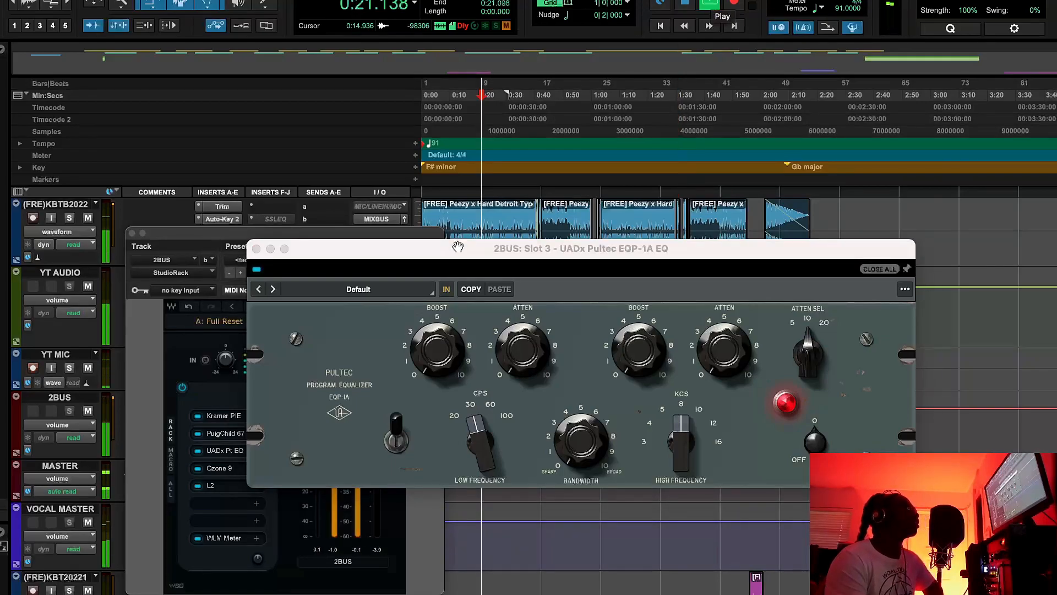
pyautogui.click(256, 270)
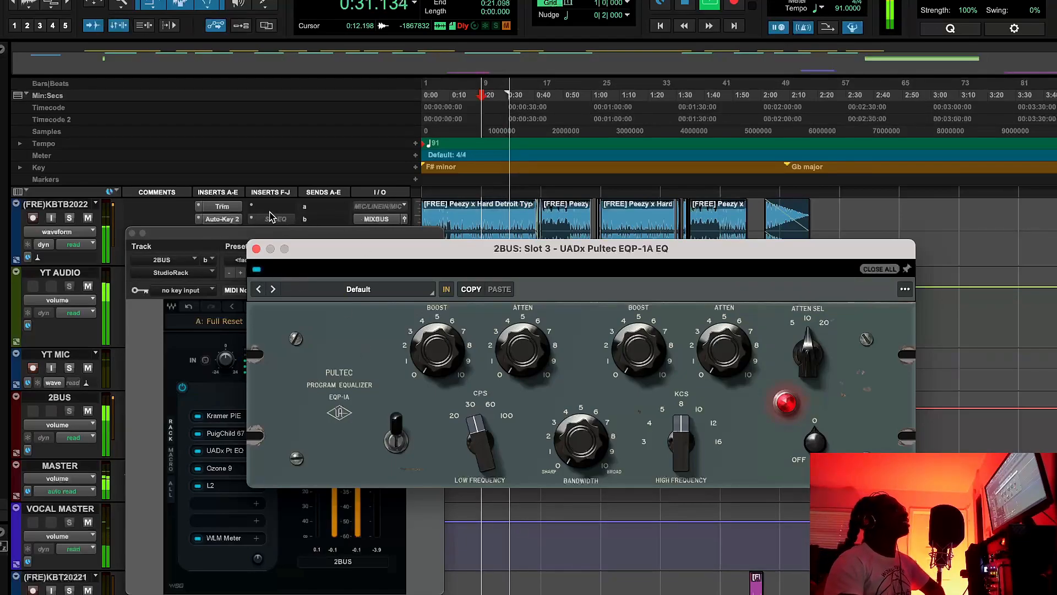
pyautogui.click(257, 270)
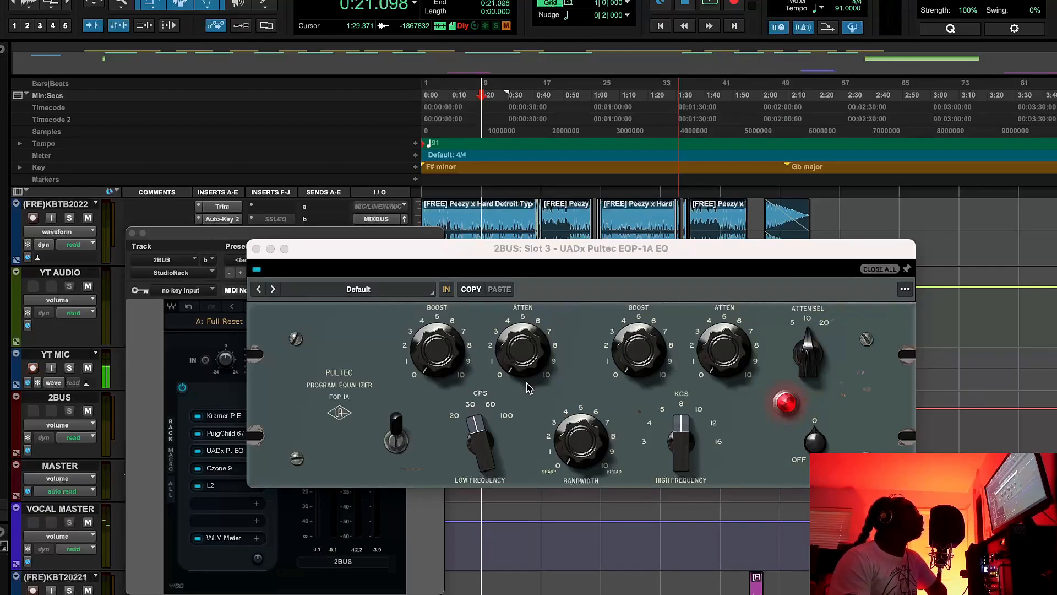
pyautogui.click(255, 249)
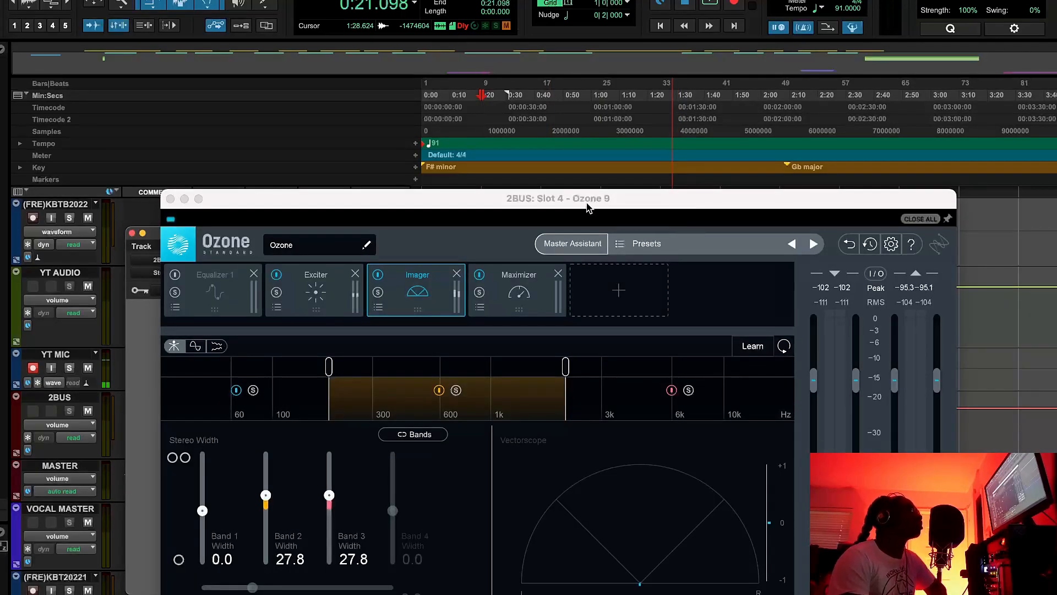
# Step: Move the Ozone 9 window and examine the Exciter's frequency bands and the Imager's stereo width settings
pyautogui.moveTo(588, 208); pyautogui.dragTo(655, 213)
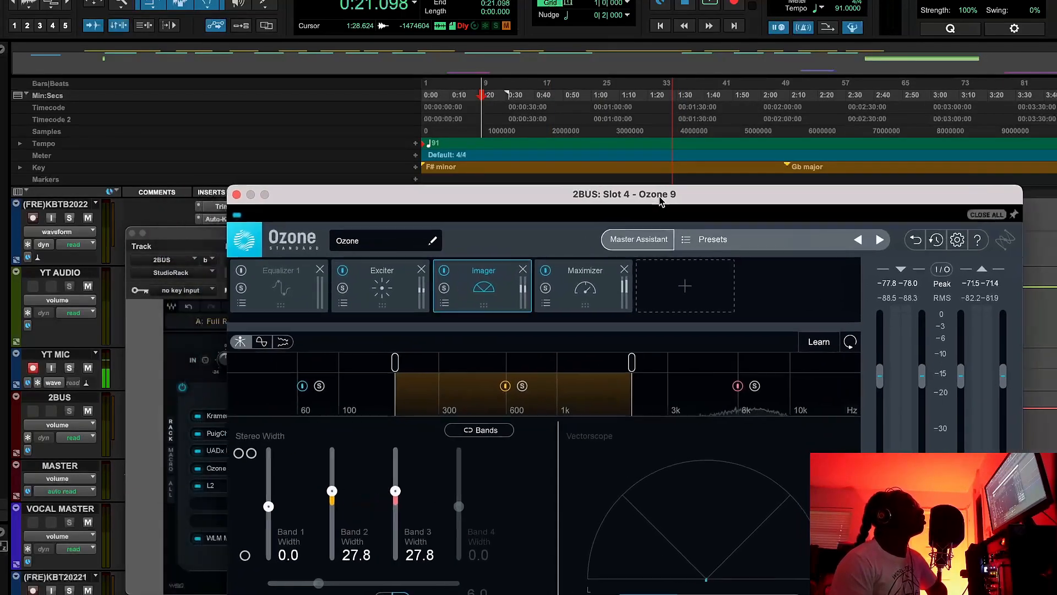
pyautogui.click(373, 311)
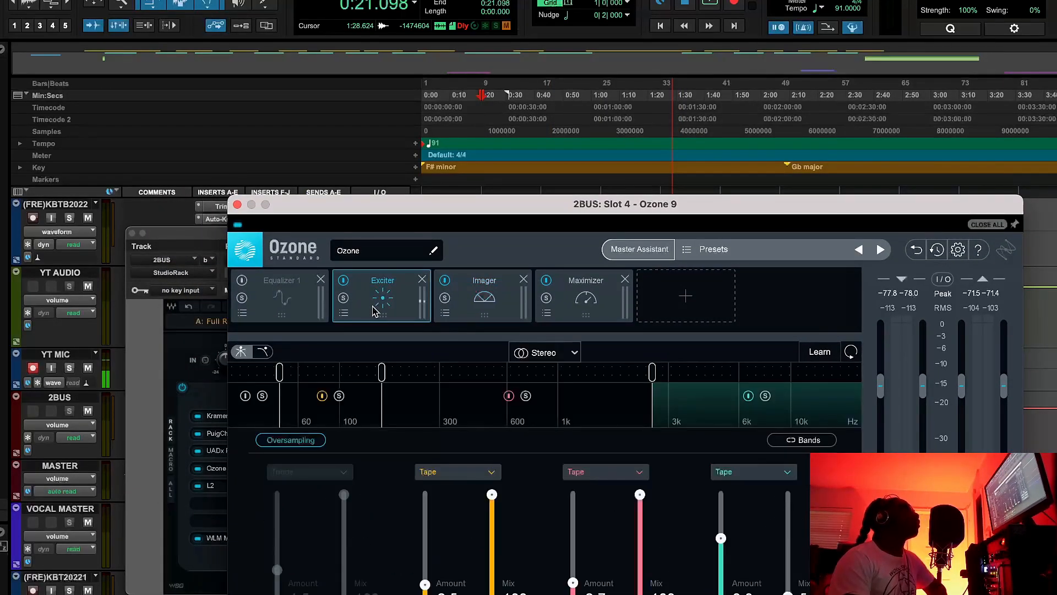
pyautogui.click(587, 394)
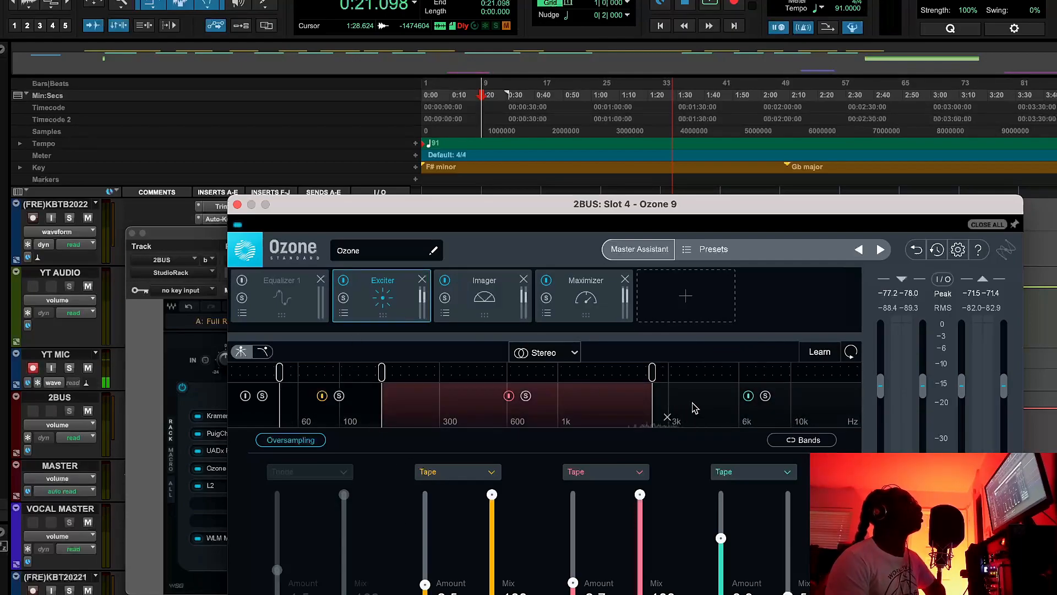
pyautogui.click(695, 408)
pyautogui.click(487, 310)
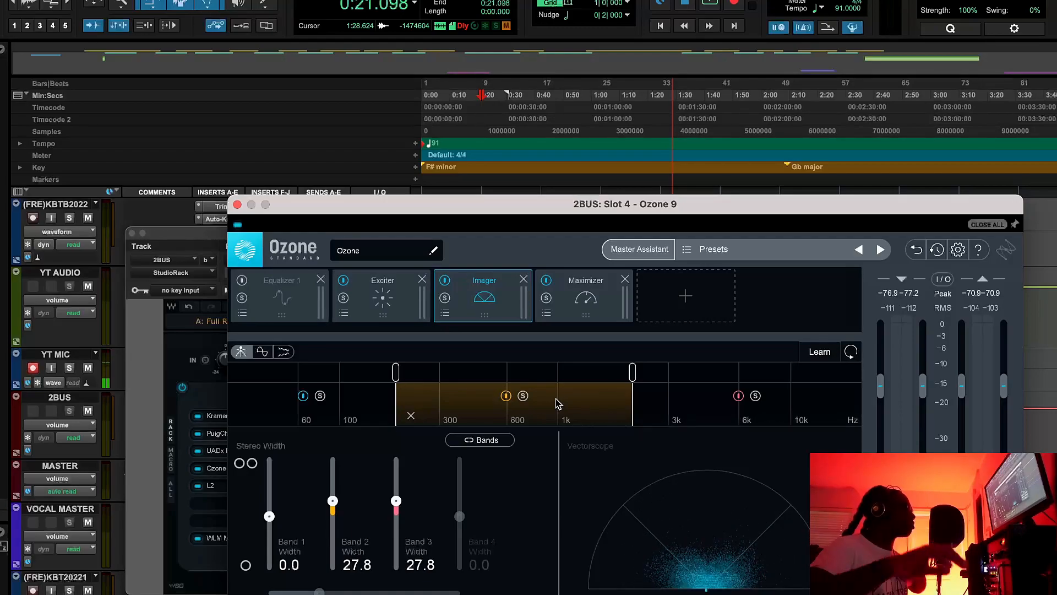
# Step: Play the song to compare Ozone 9's Imager and Exciter bypassed and active, view the Maximizer settings, then stop playback
pyautogui.press('space')
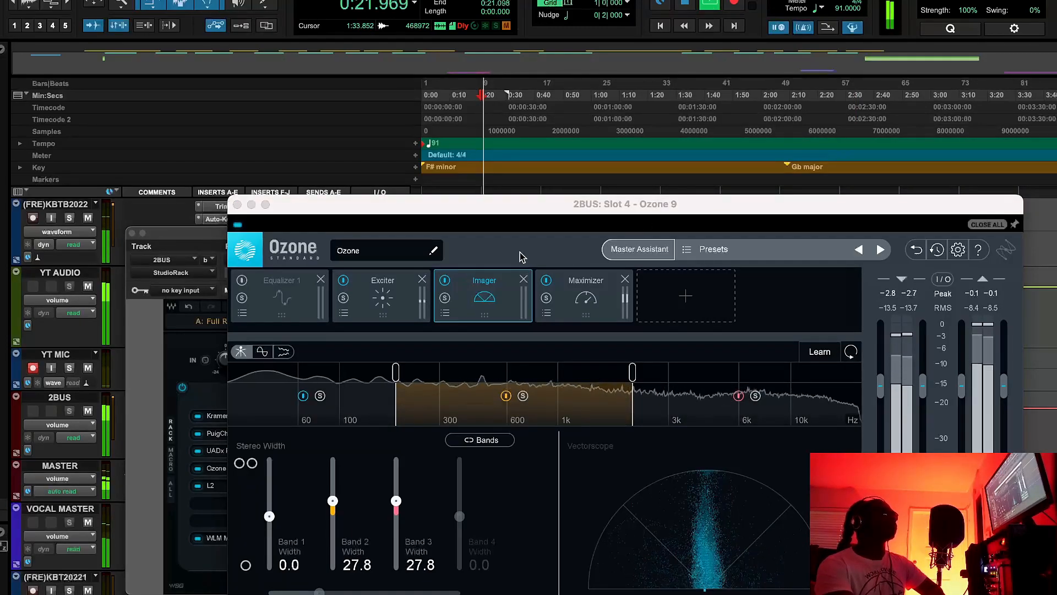
pyautogui.click(446, 281)
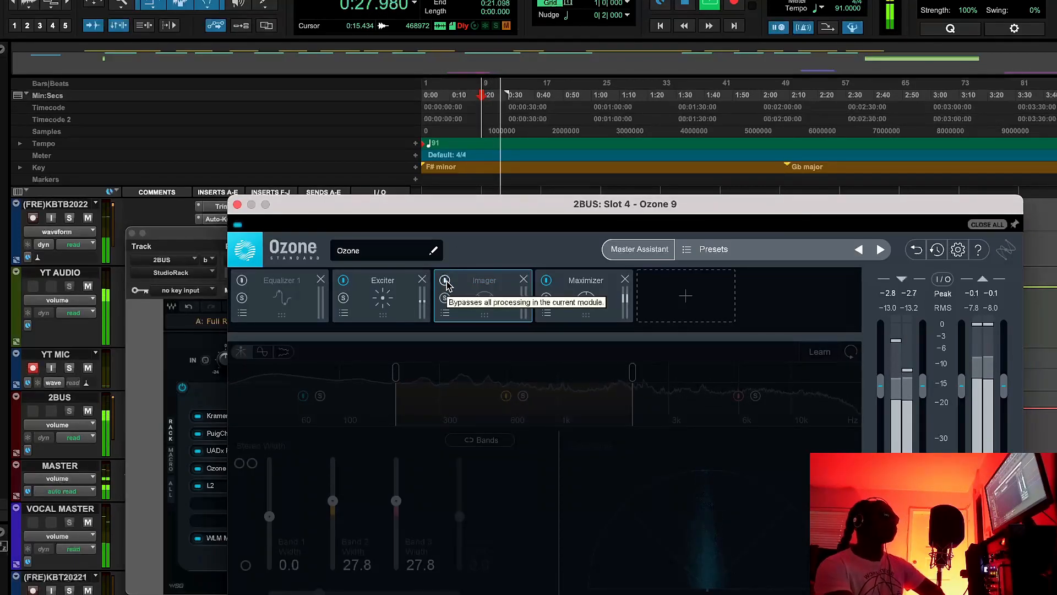
pyautogui.click(445, 281)
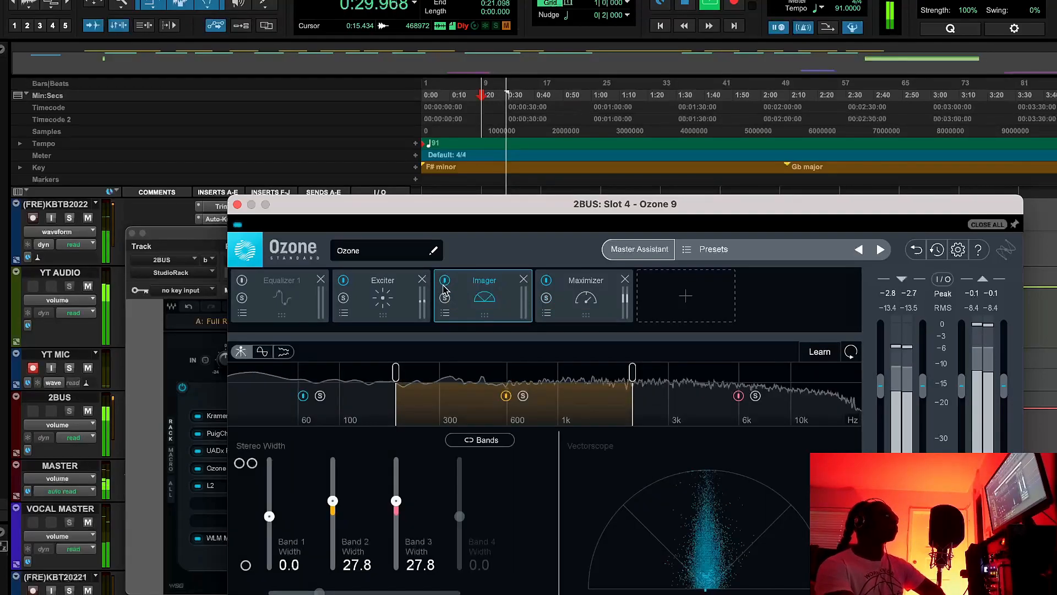
pyautogui.click(342, 281)
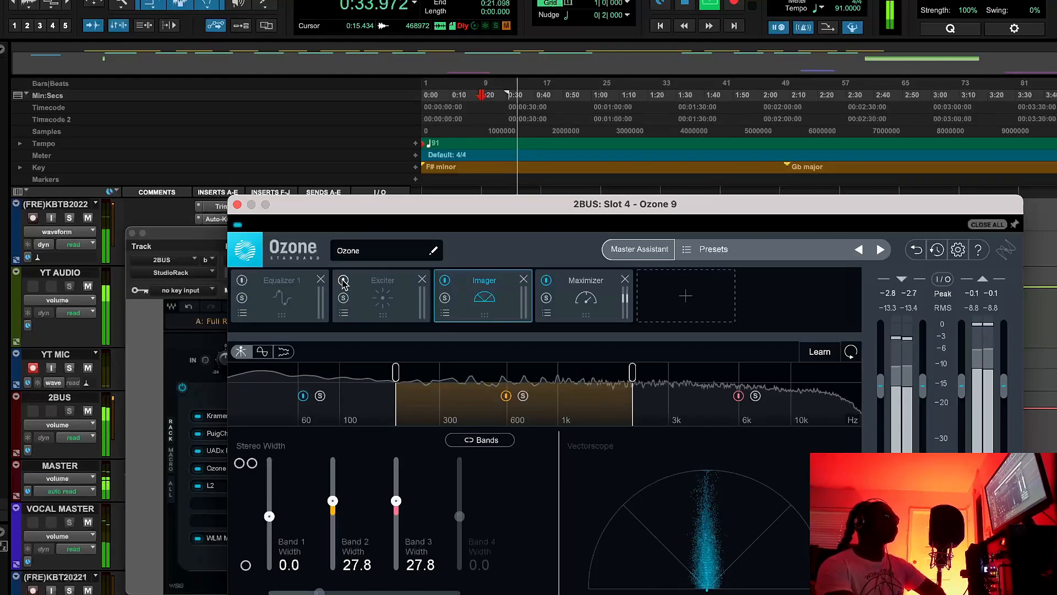
pyautogui.click(343, 281)
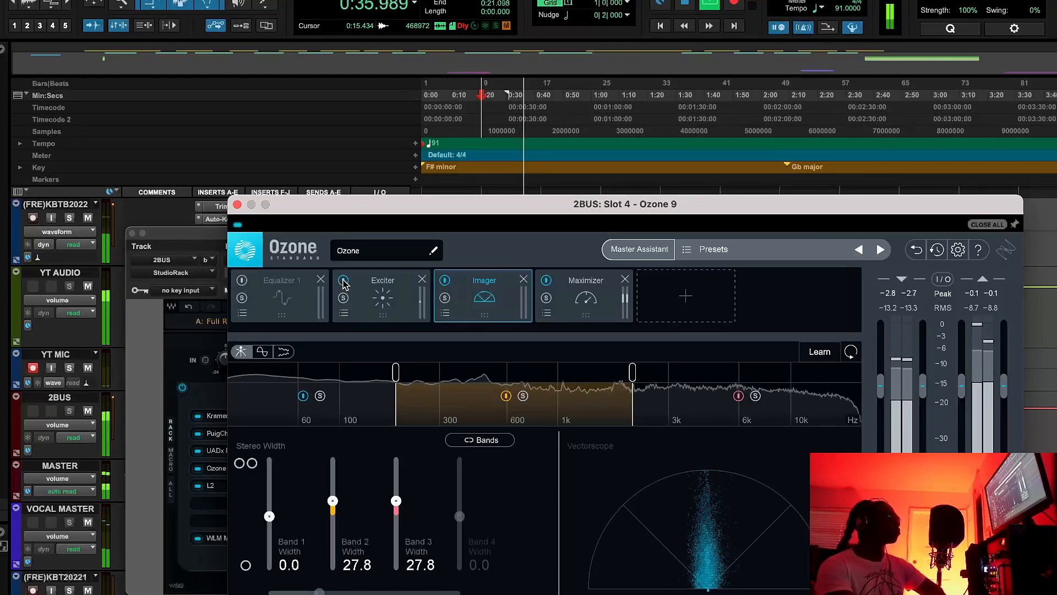
pyautogui.click(578, 305)
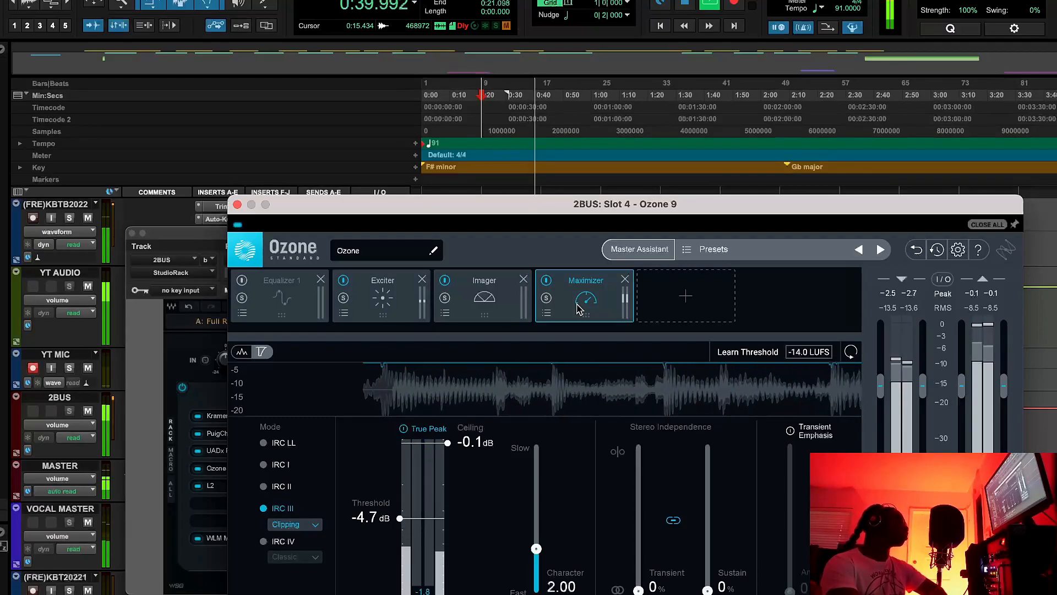
pyautogui.click(684, 6)
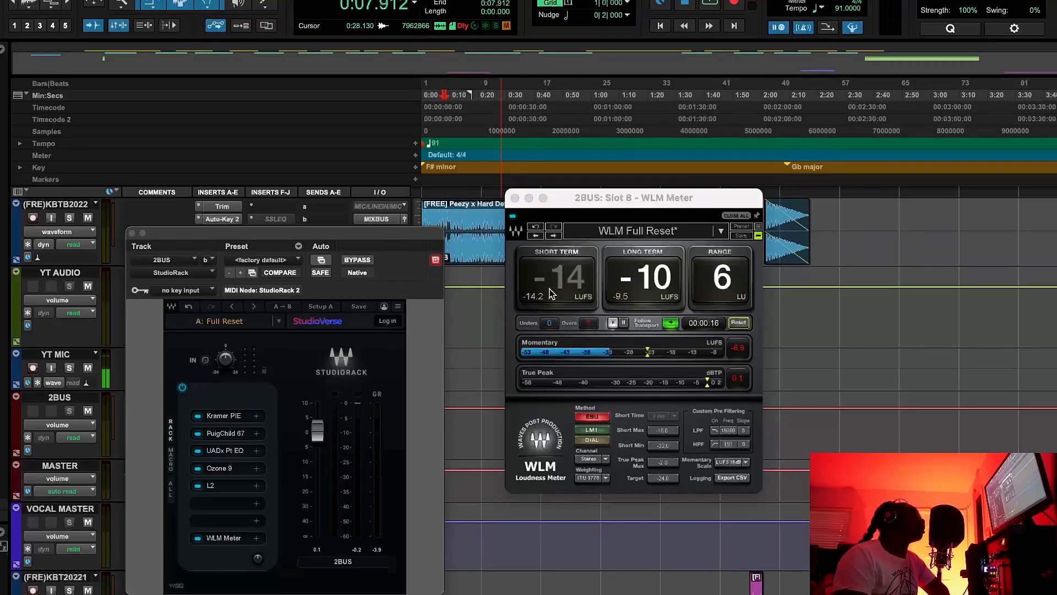
# Step: Set the playback start to about 0:15, play the song to read the 2BUS loudness on the WLM Meter, then stop playback
pyautogui.click(452, 108)
pyautogui.click(461, 108)
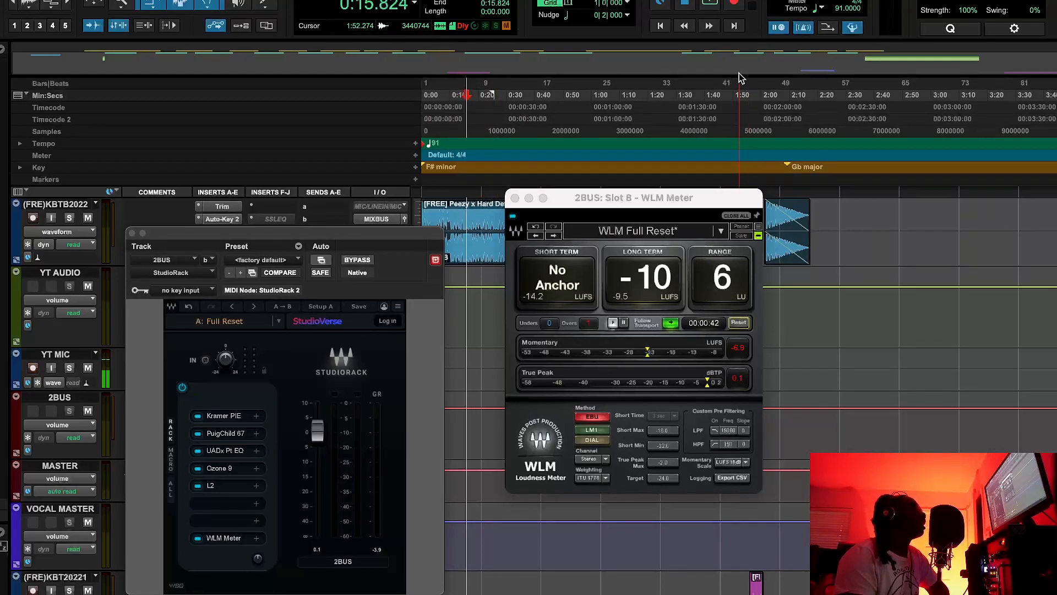
pyautogui.click(709, 7)
pyautogui.click(689, 6)
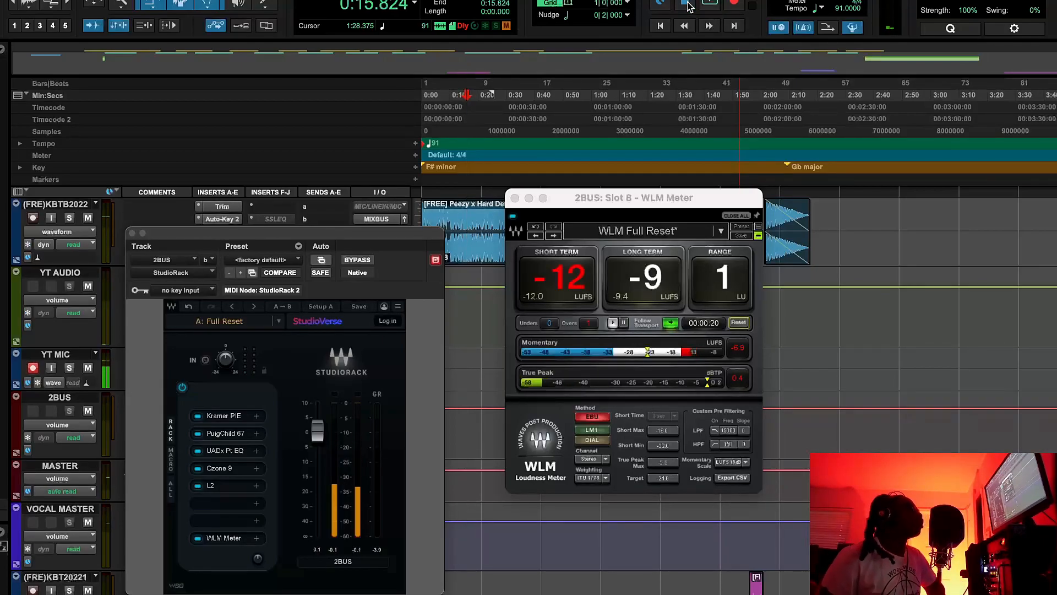